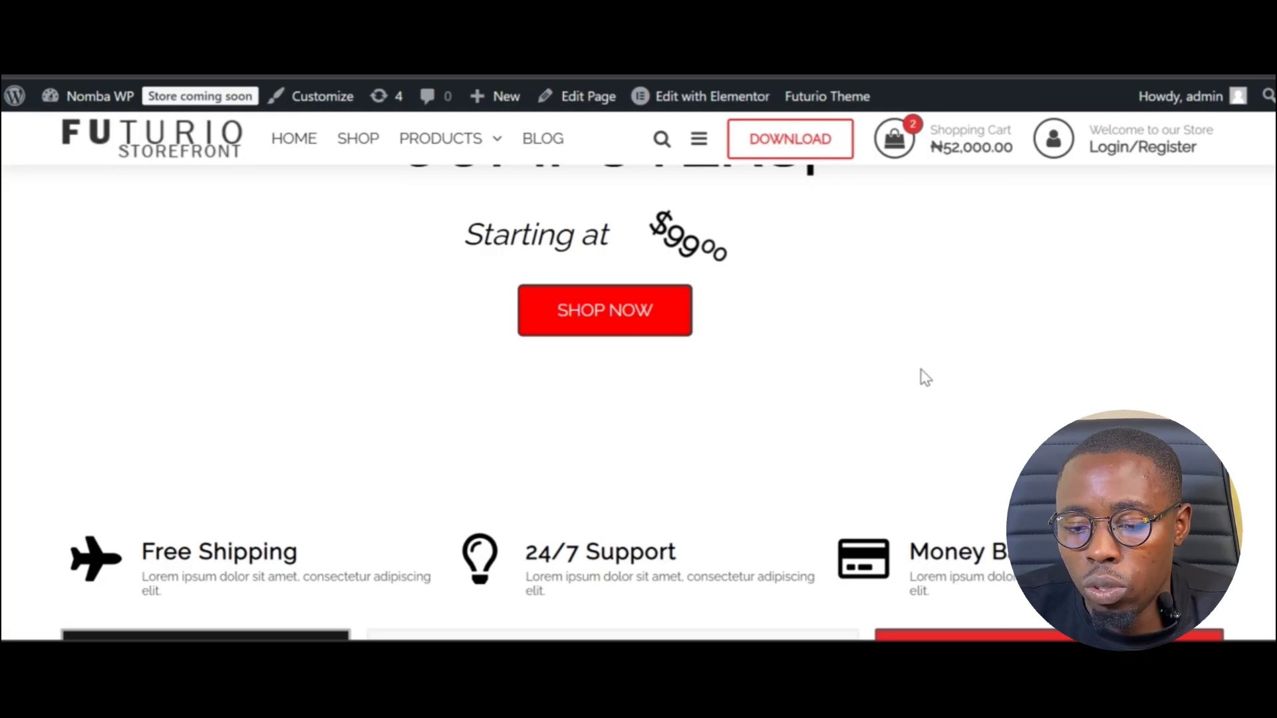
# - Add a second Headphone Alpha 1 for a ₦87,000.00 cart, then proceed to checkout
pyautogui.scroll(-5, 926, 378)
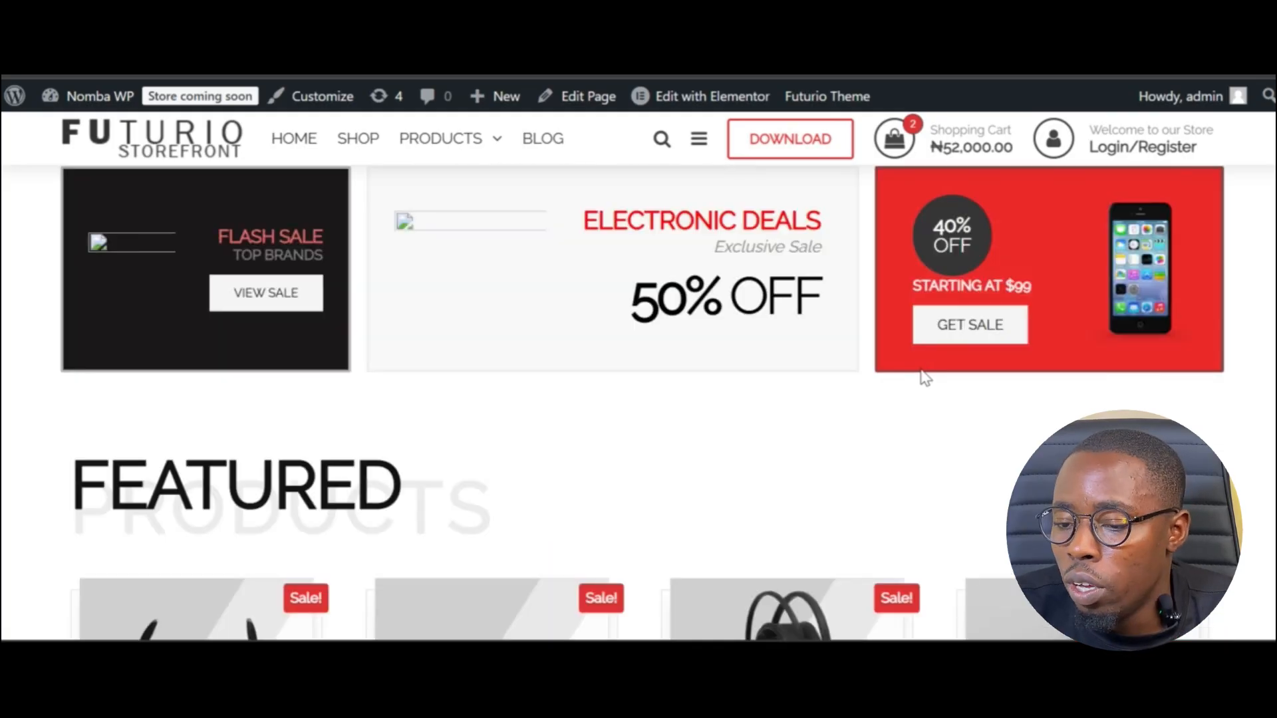
pyautogui.scroll(-5, 925, 376)
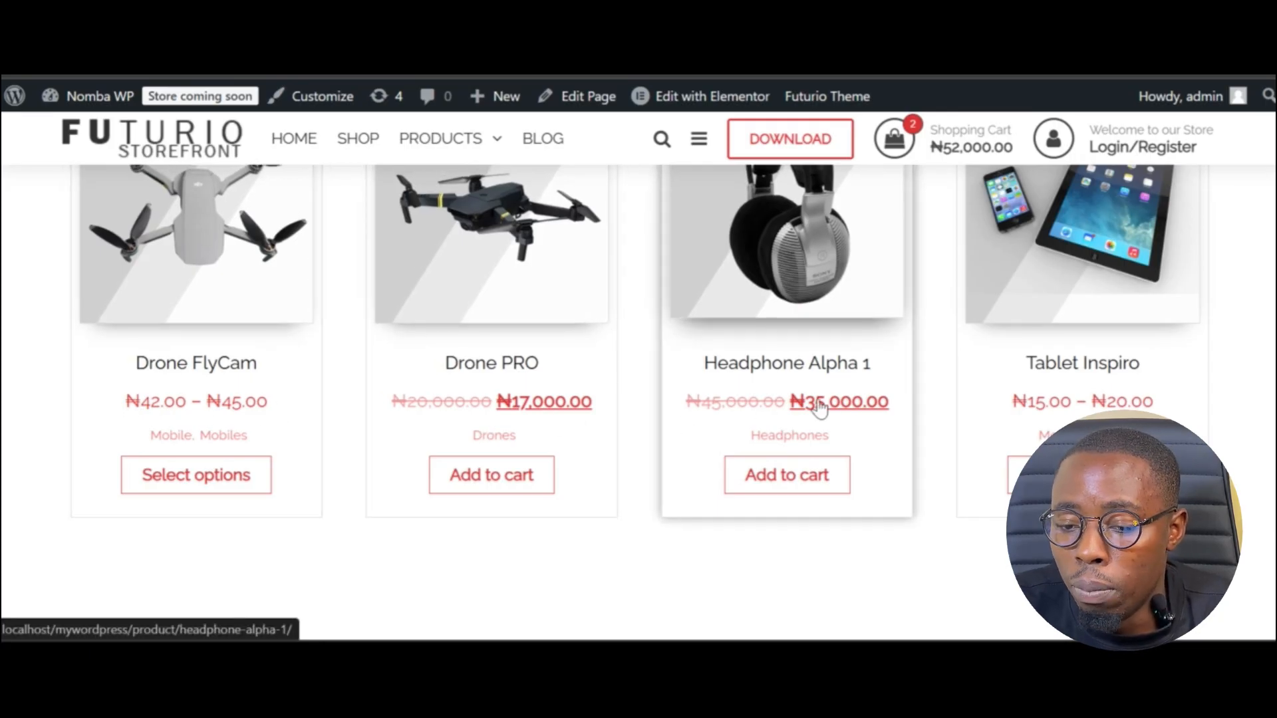
pyautogui.click(785, 490)
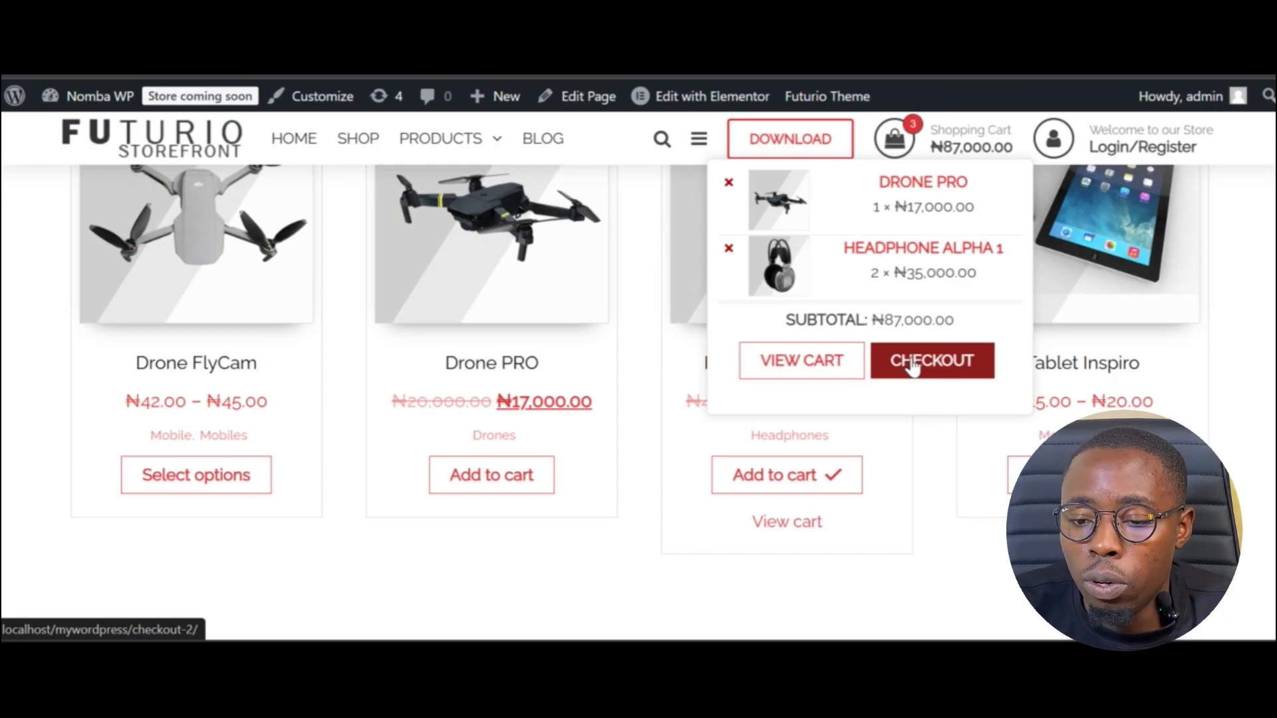
pyautogui.click(913, 365)
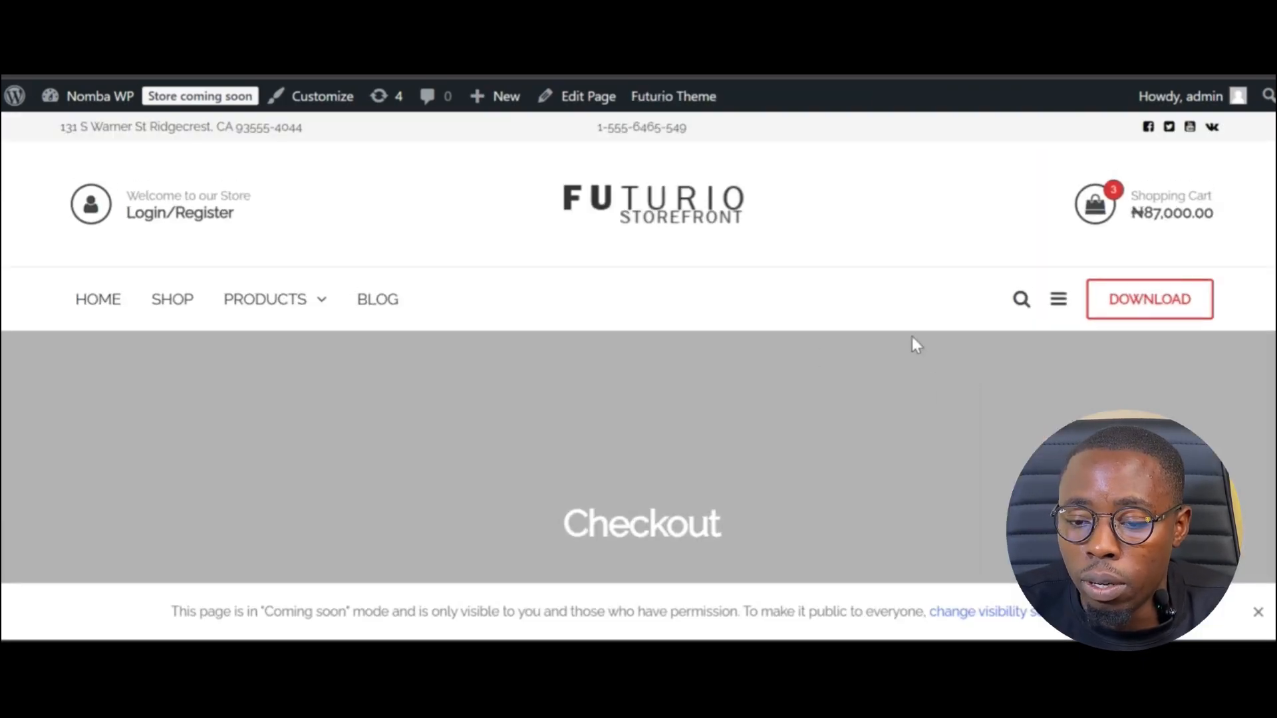
# - Review the prefilled billing details and ₦87,000.00 order down to the Nomba secure payment option
pyautogui.scroll(-5, 874, 394)
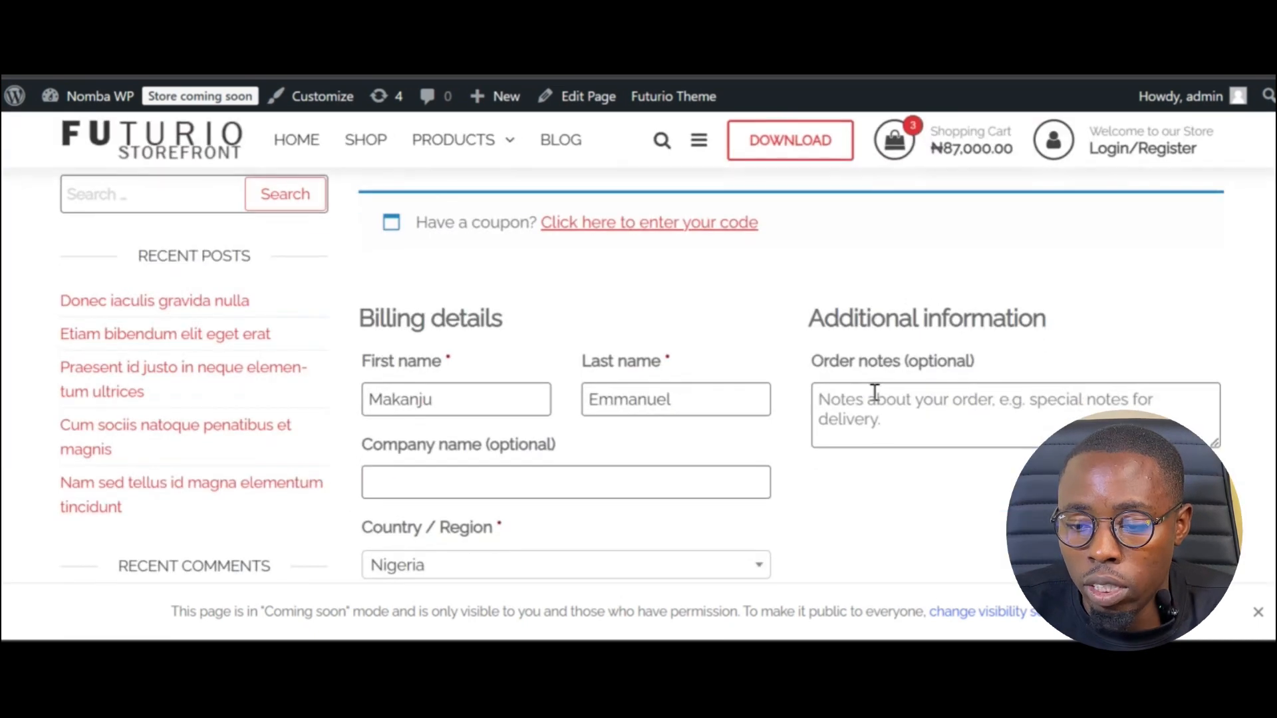
pyautogui.scroll(-3, 874, 393)
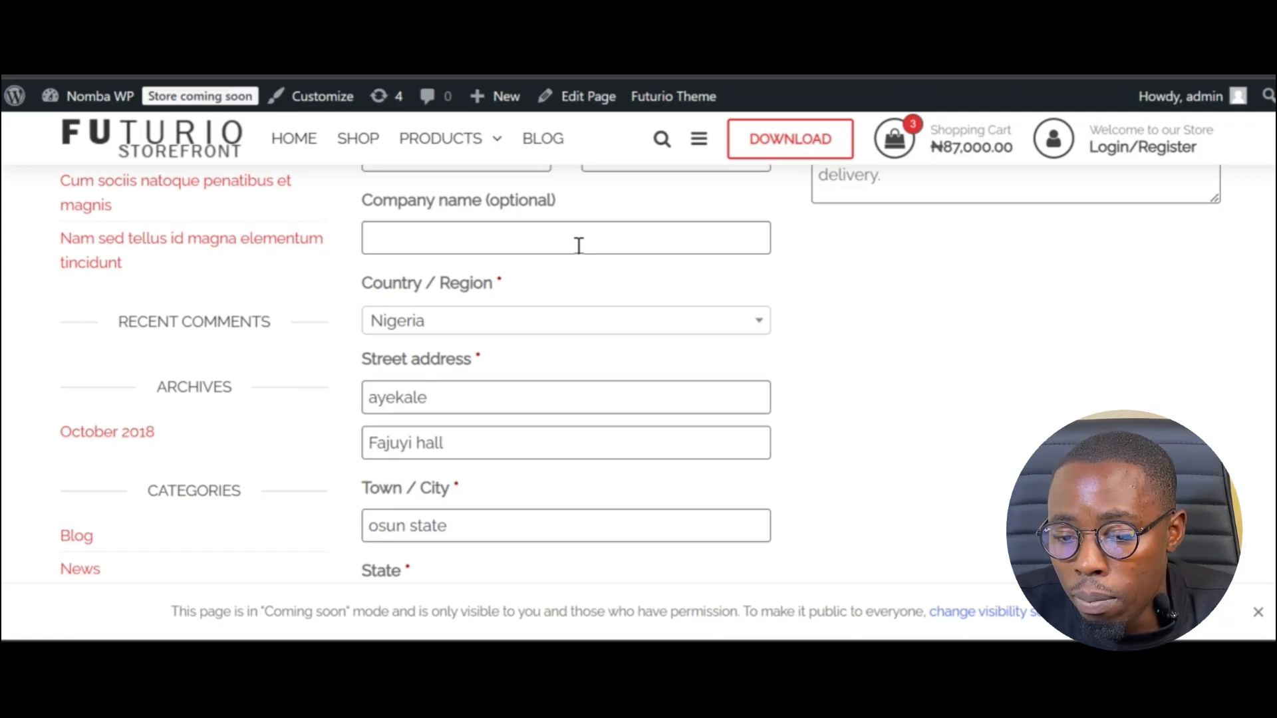
pyautogui.click(579, 245)
pyautogui.scroll(6, 822, 349)
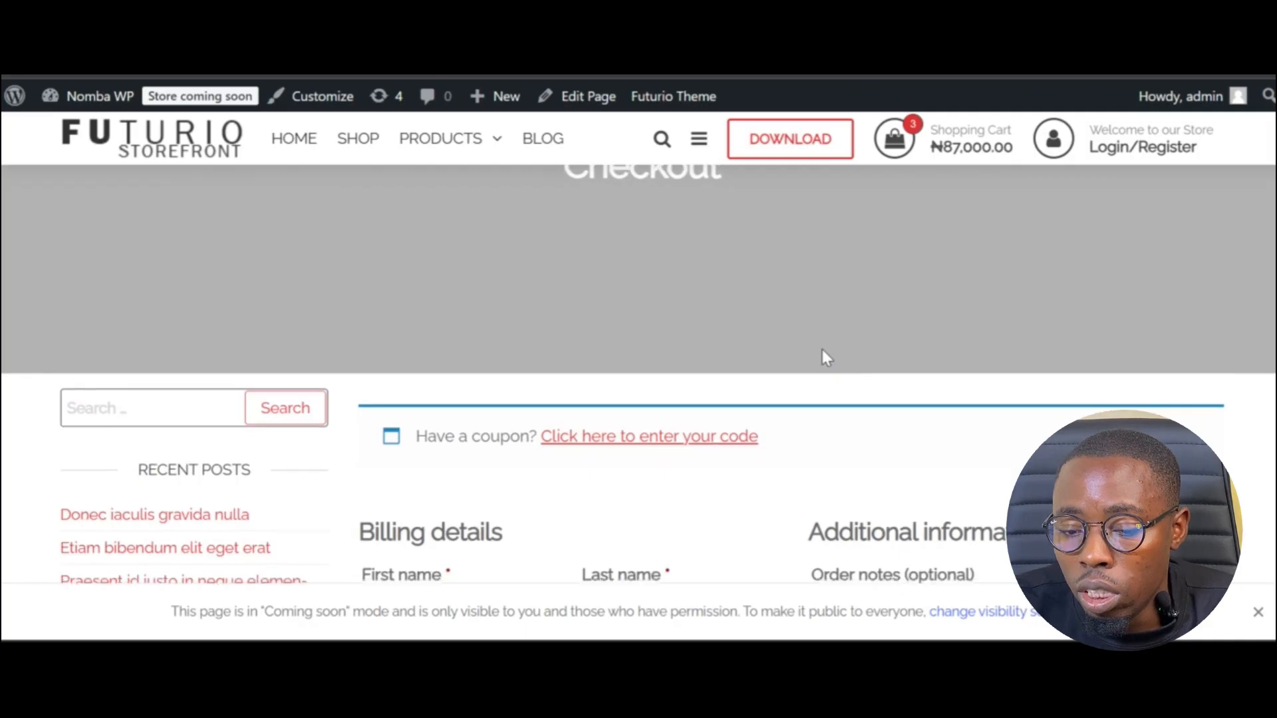
pyautogui.scroll(-10, 822, 350)
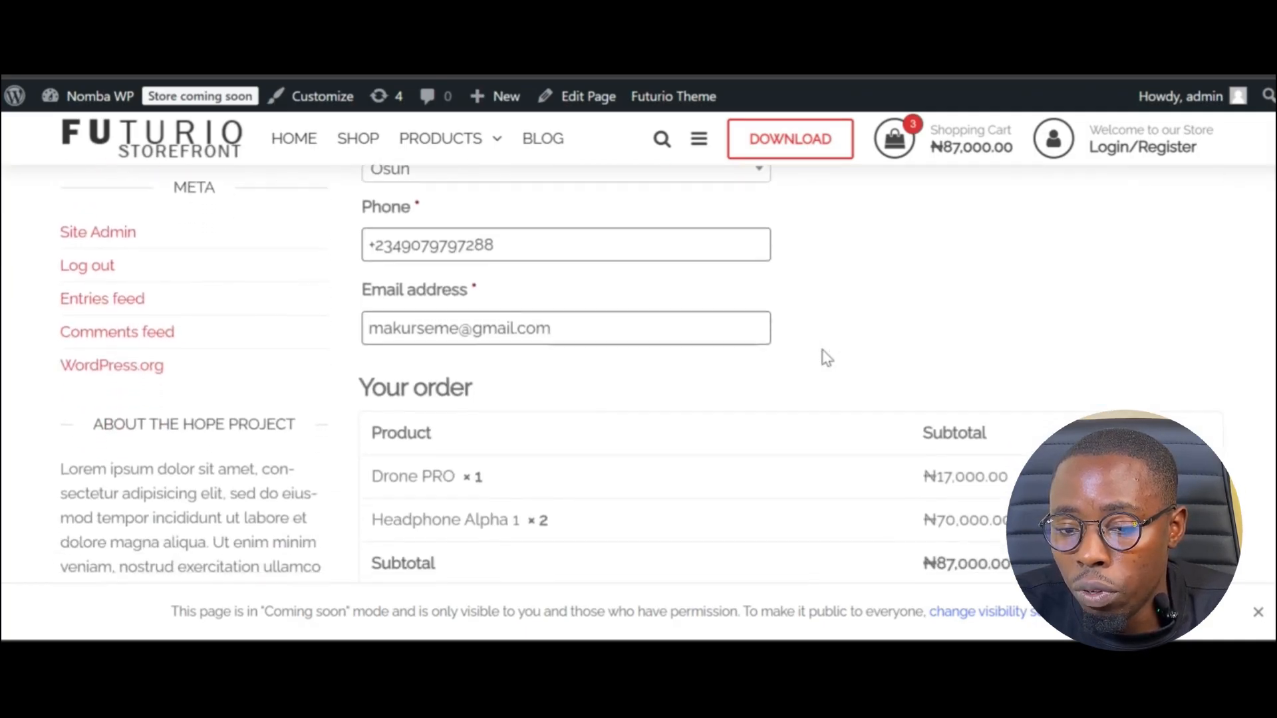
pyautogui.scroll(-4, 826, 357)
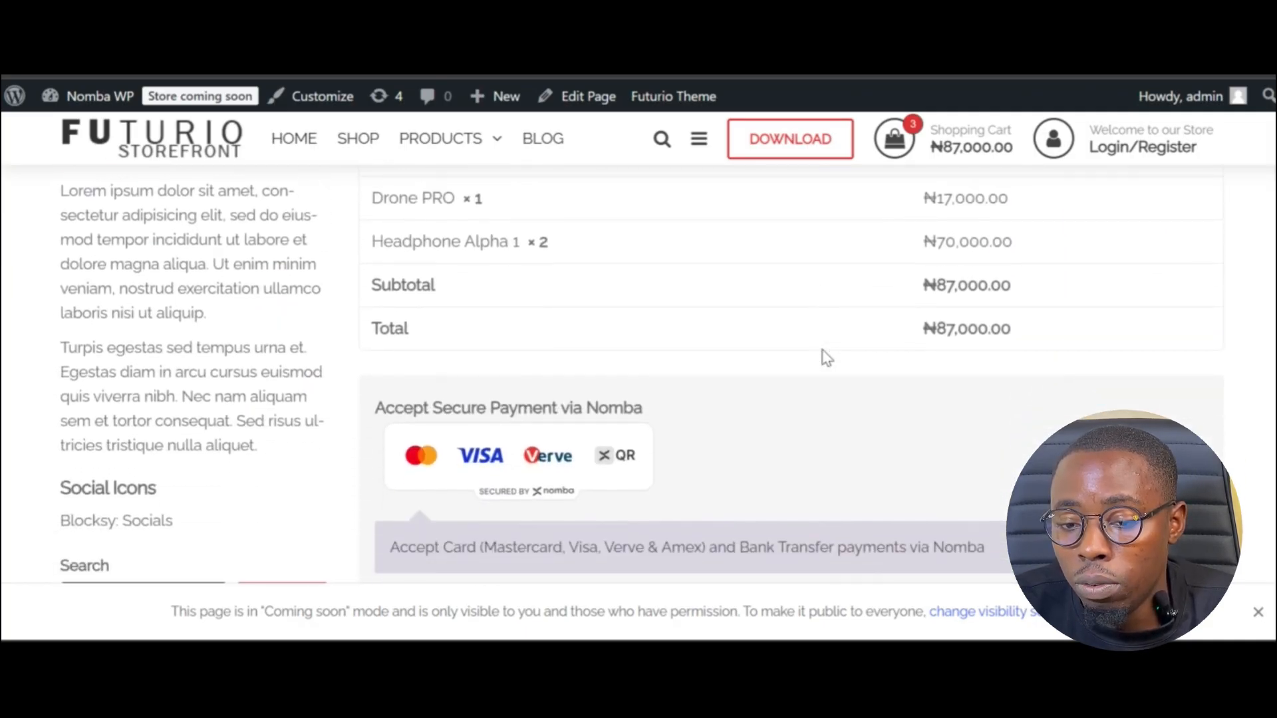
pyautogui.scroll(-4, 826, 357)
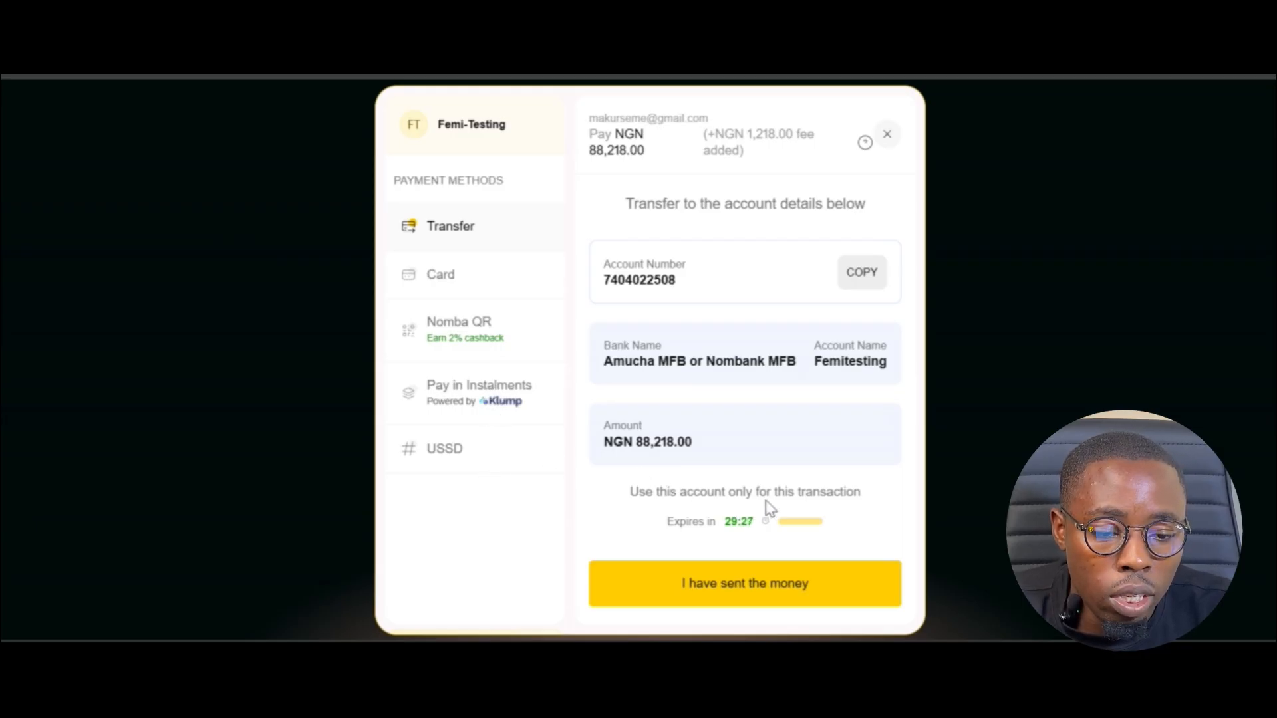
# - Switch the Nomba payment method from bank transfer to Card, then to Nomba QR
pyautogui.click(464, 282)
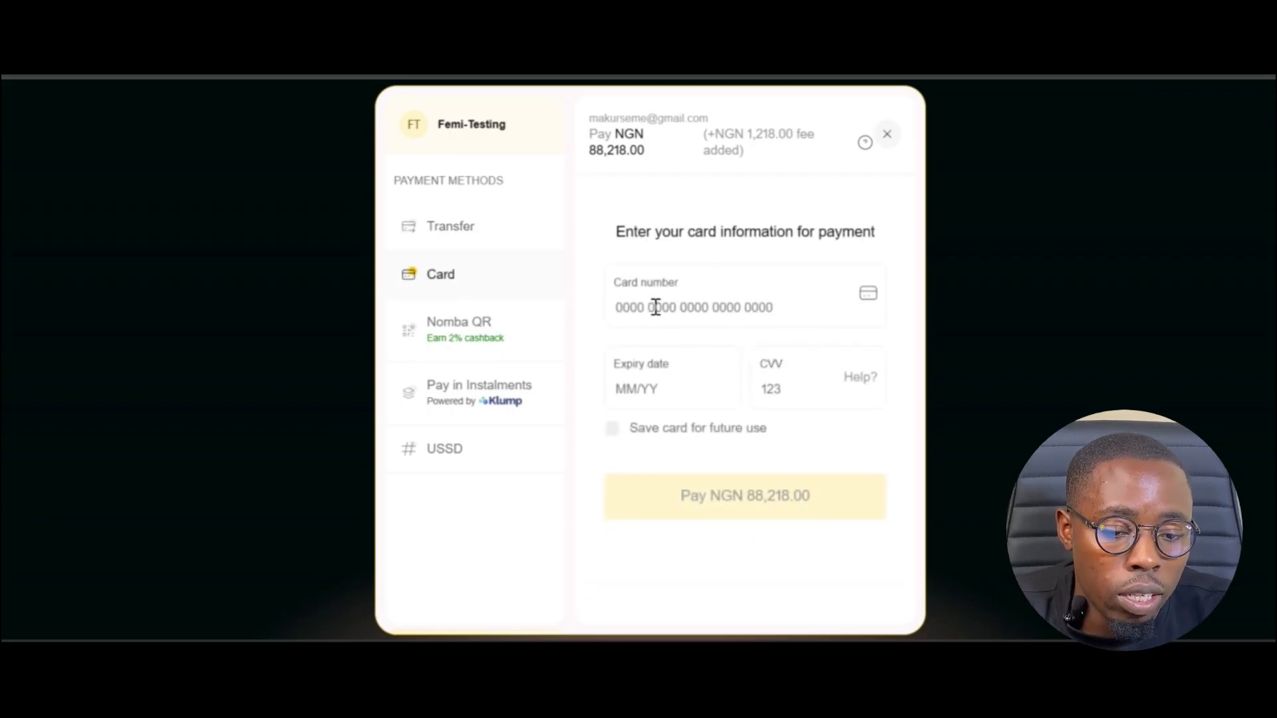
pyautogui.click(519, 337)
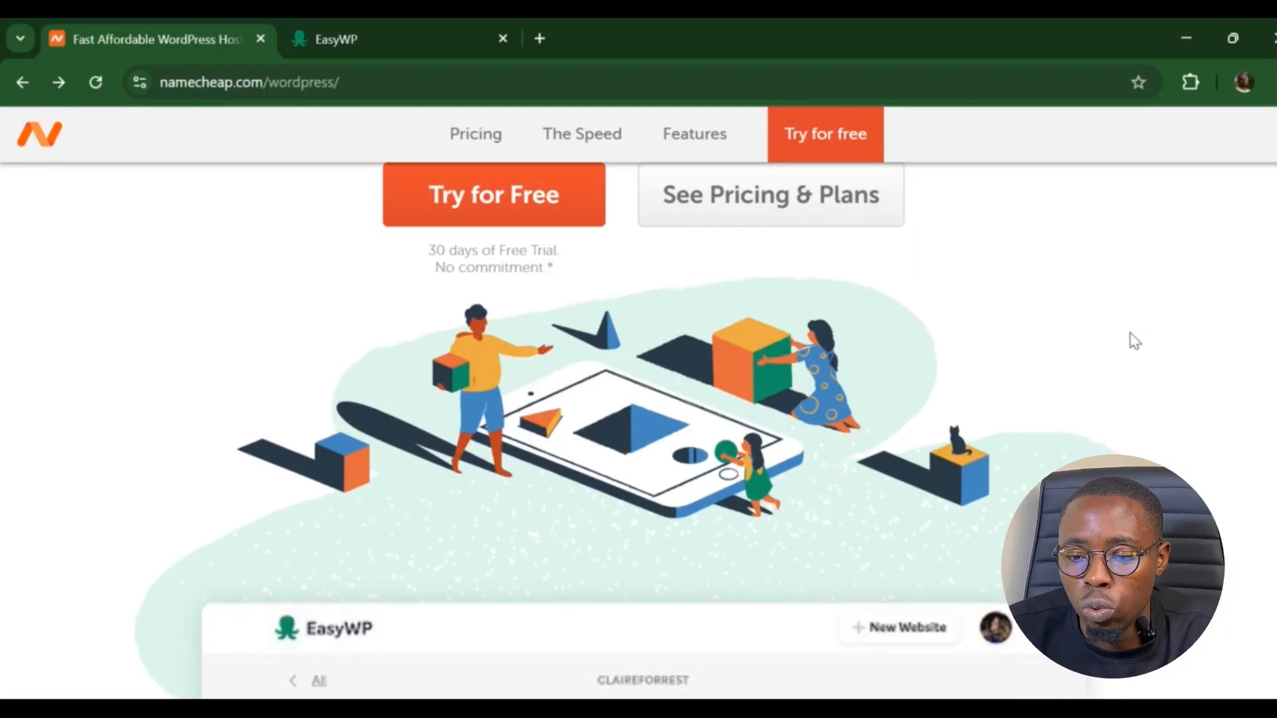
# - Leave the Namecheap WordPress hosting page and return to the nomba-pay EasyWP dashboard
pyautogui.scroll(6, 1135, 341)
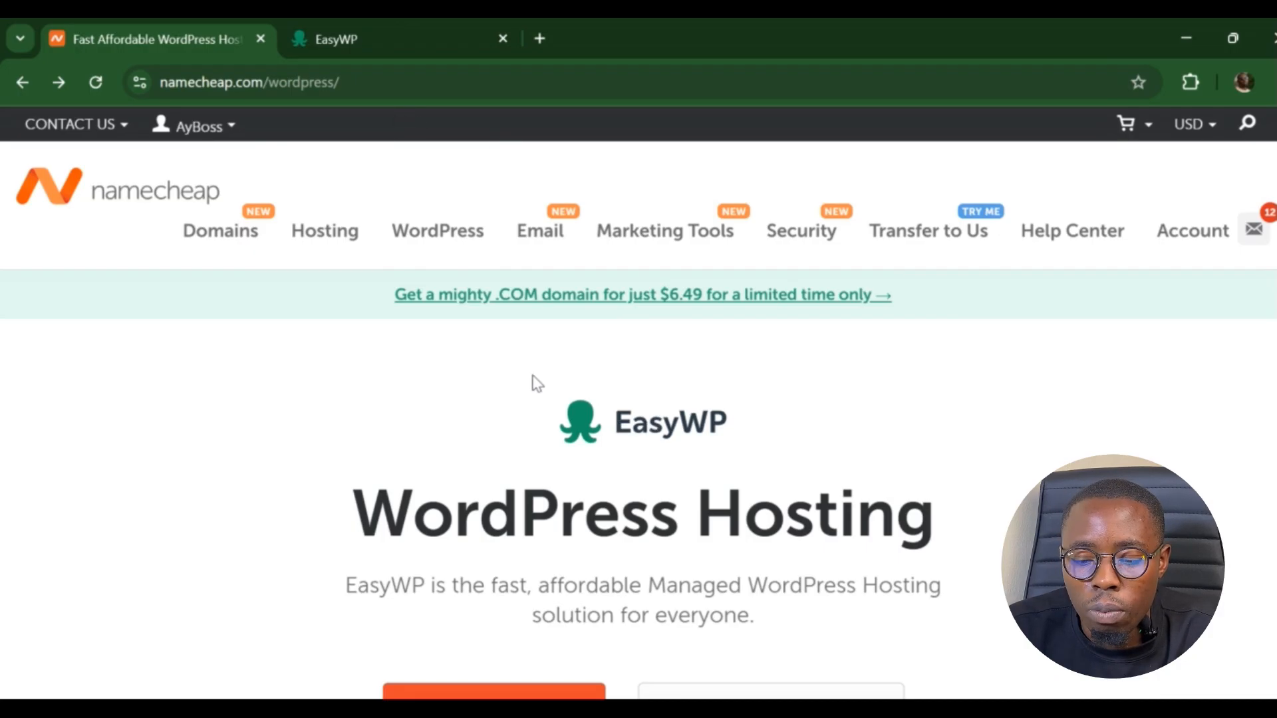
pyautogui.click(382, 31)
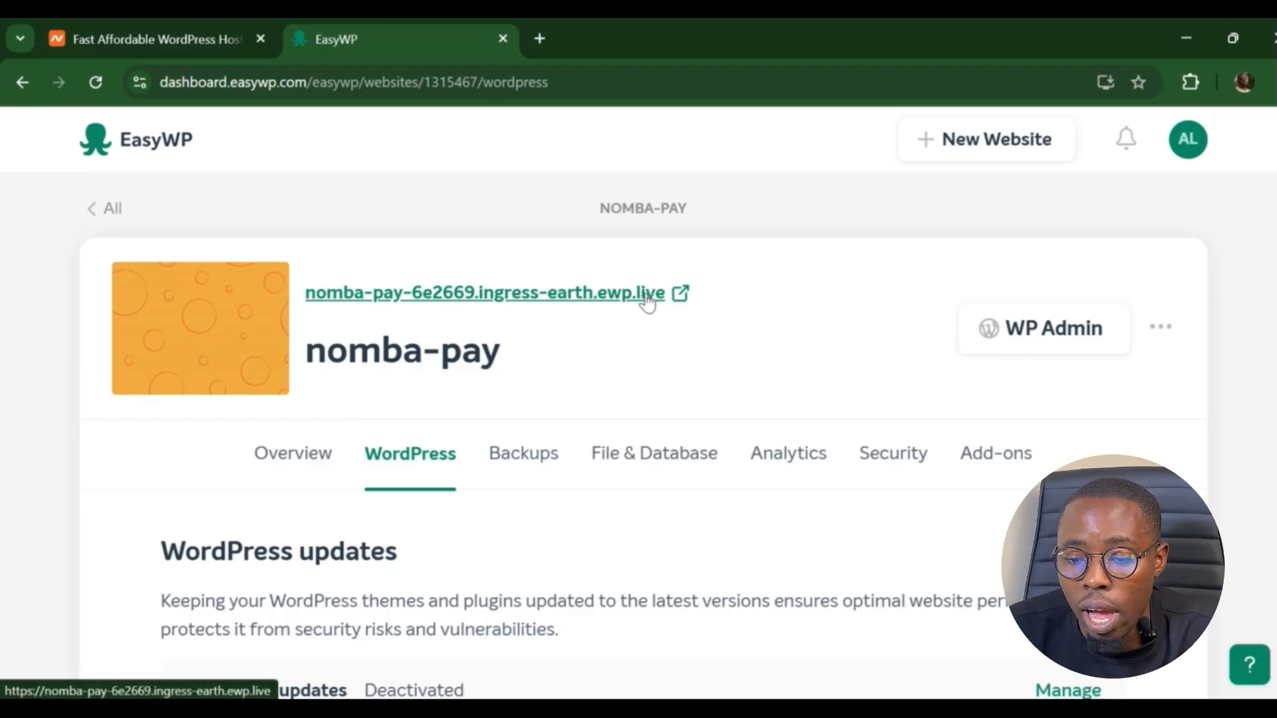
# - Launch WP Admin for the nomba-pay site from EasyWP
pyautogui.click(1027, 339)
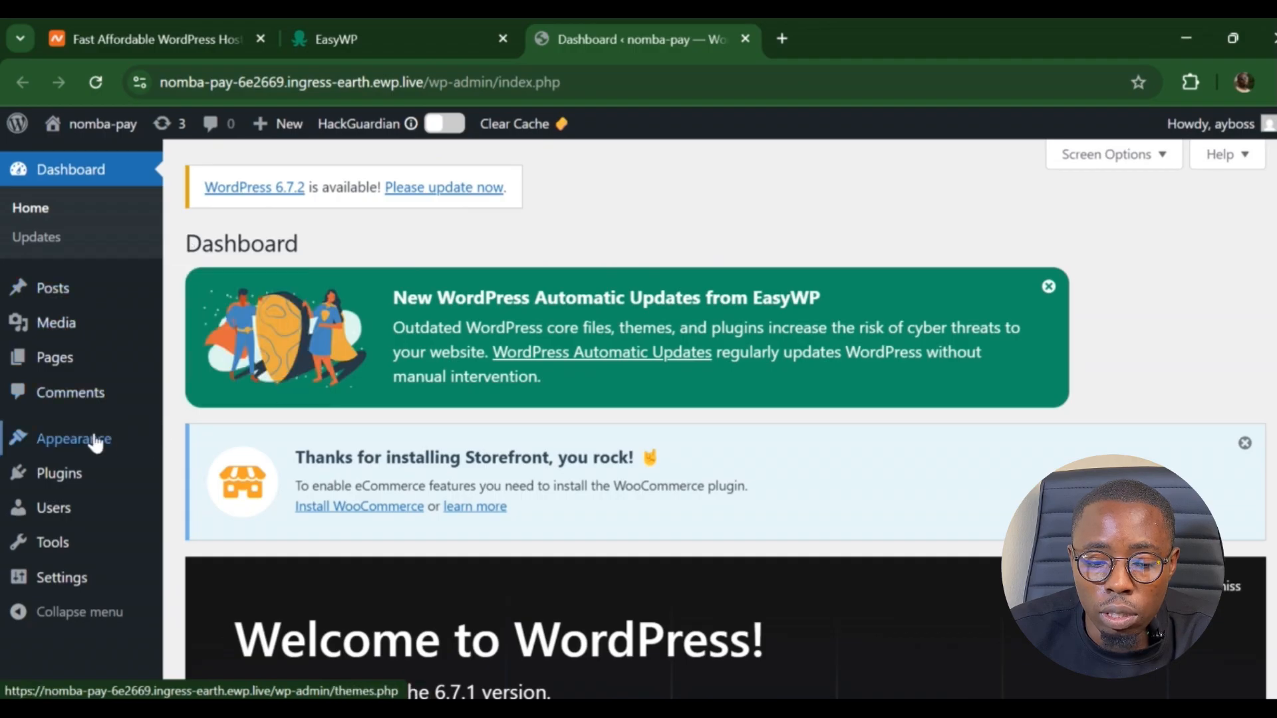
# - Browse the installed plugins (Akismet Anti-spam, Hello Dolly), then go to Appearance > Themes
pyautogui.moveTo(96, 442)
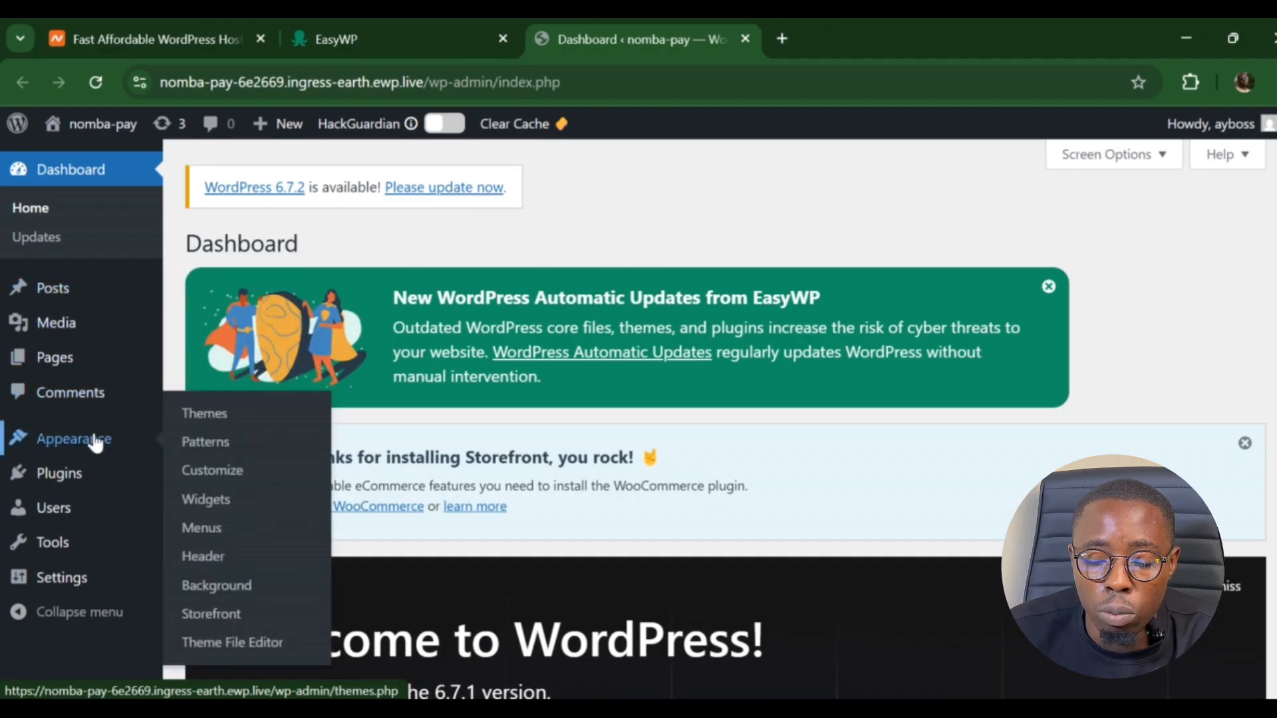
pyautogui.moveTo(76, 302)
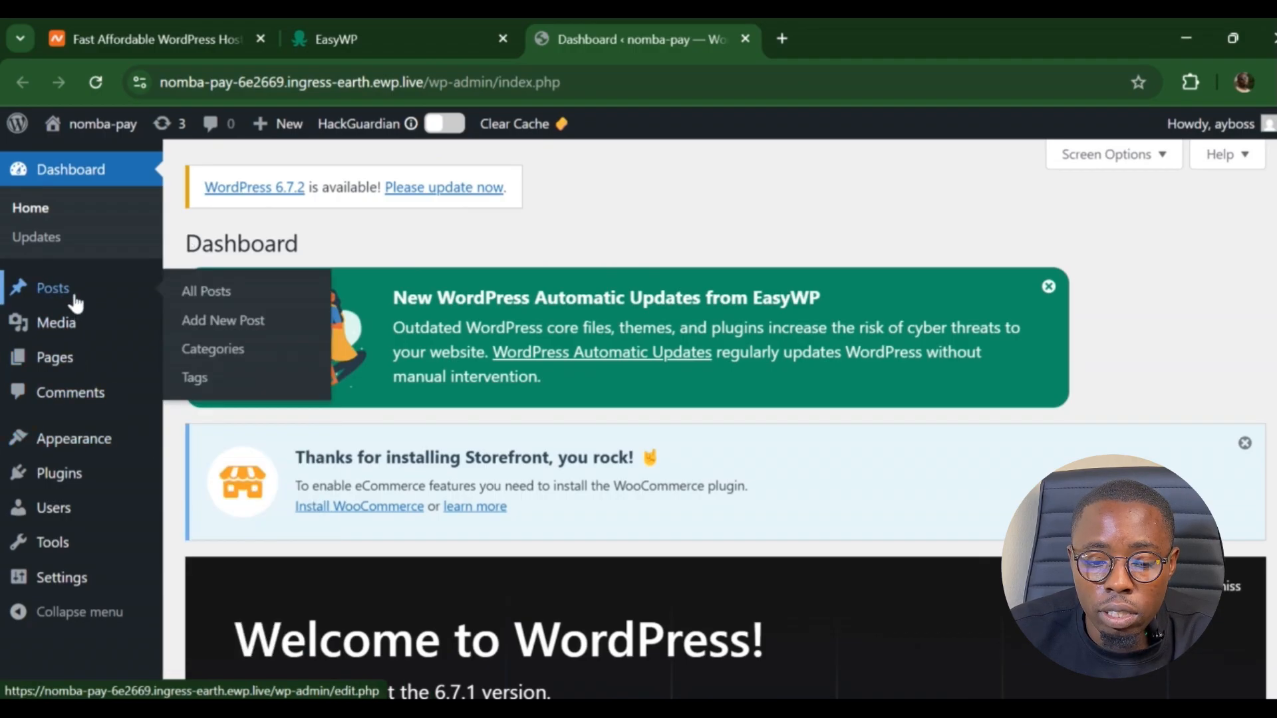
pyautogui.click(61, 475)
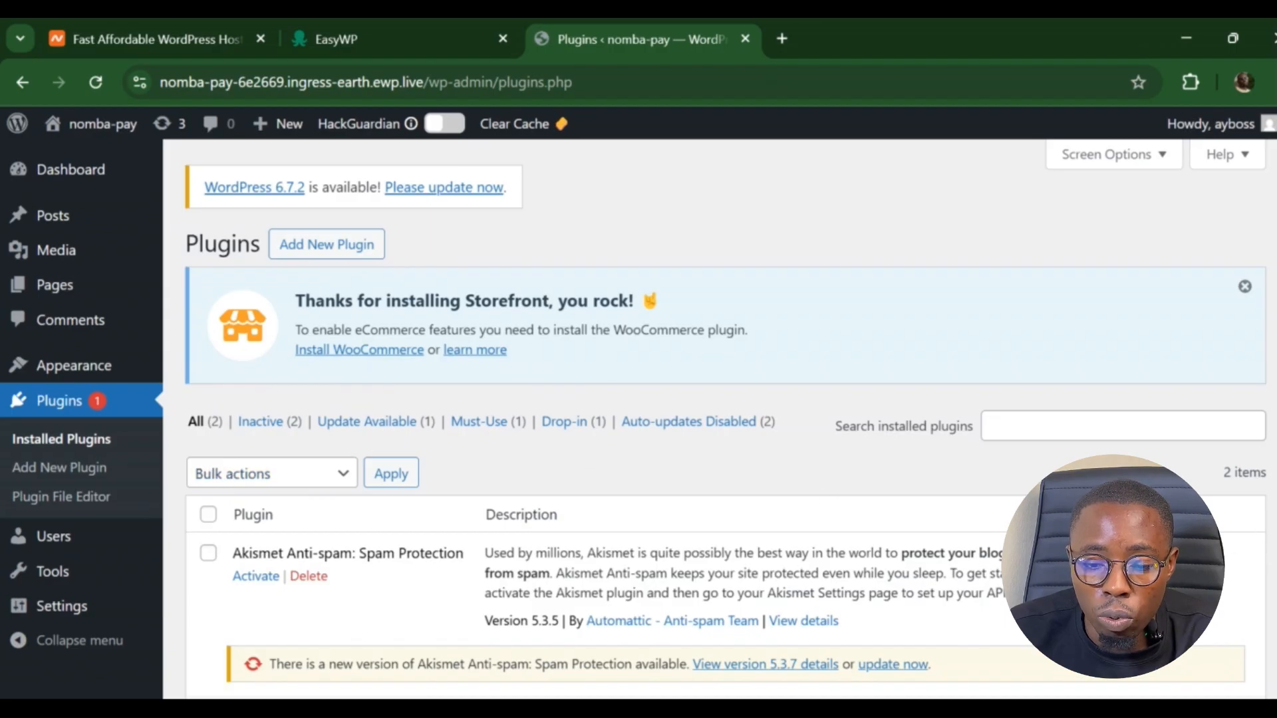
pyautogui.scroll(-3, 725, 419)
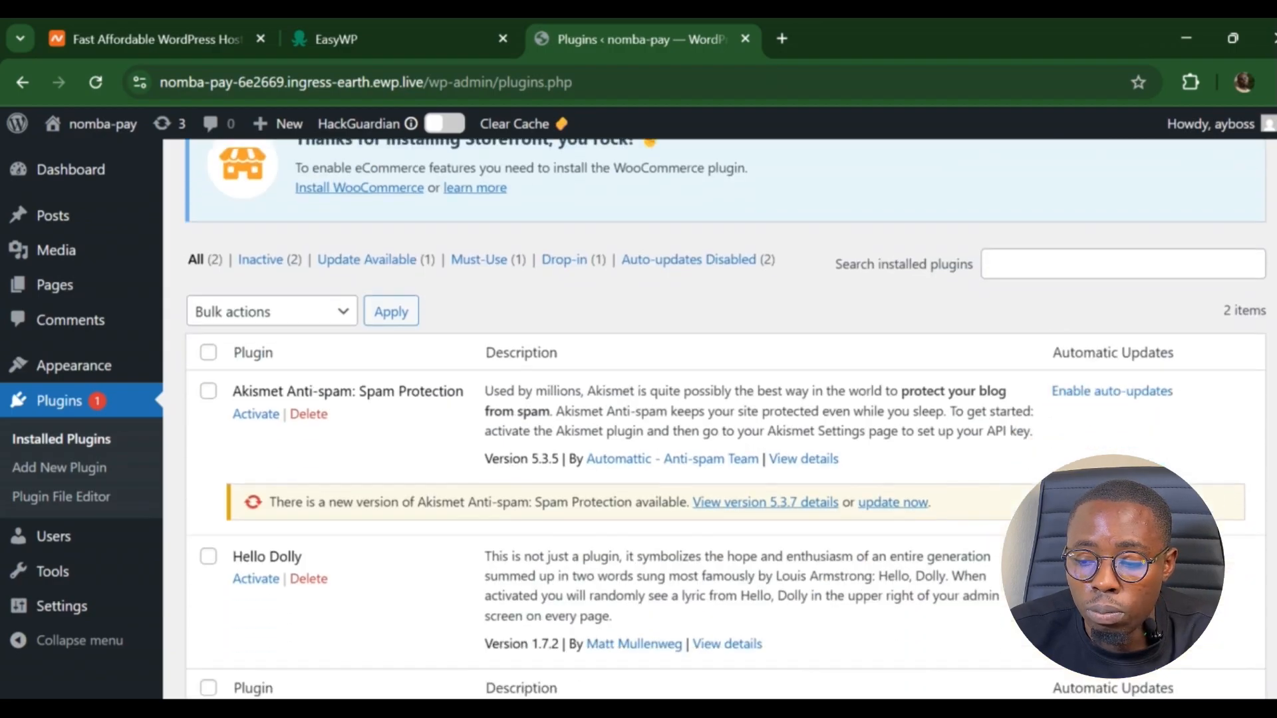
pyautogui.scroll(3, 725, 419)
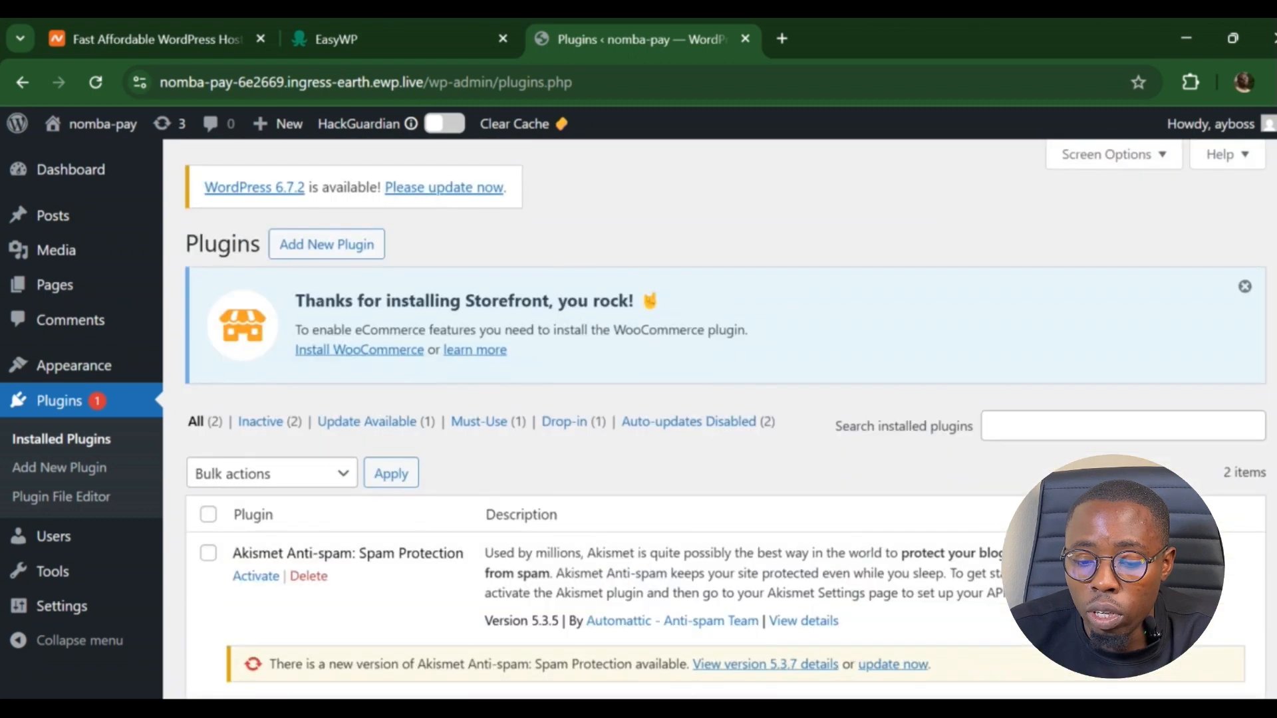
pyautogui.click(93, 376)
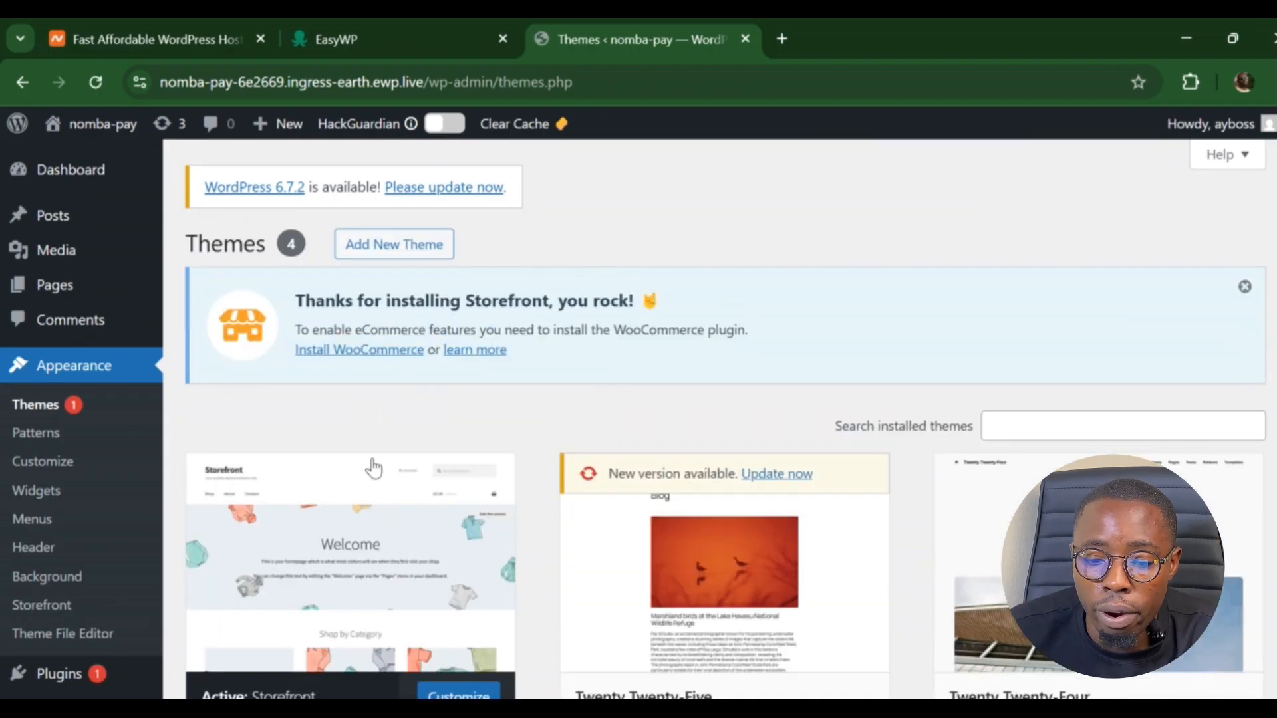
# - Go to Add New Theme and search for 'Futorio storfron'
pyautogui.click(1028, 426)
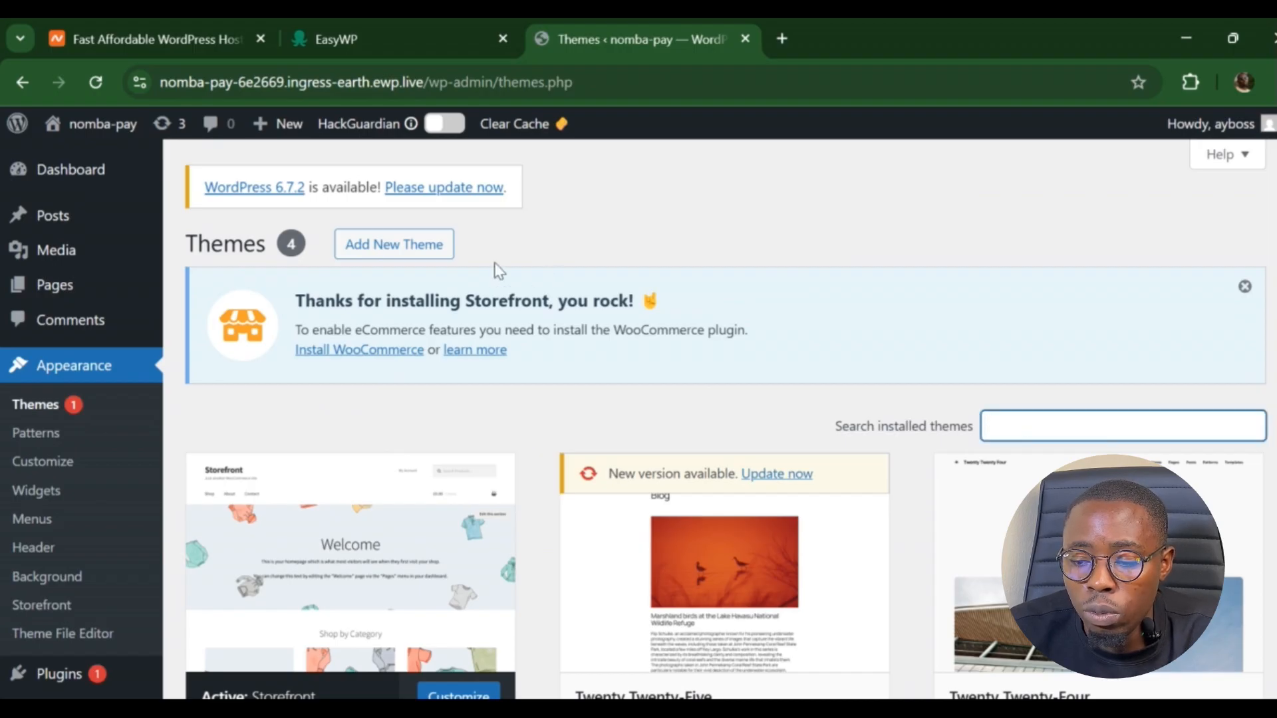
pyautogui.click(413, 252)
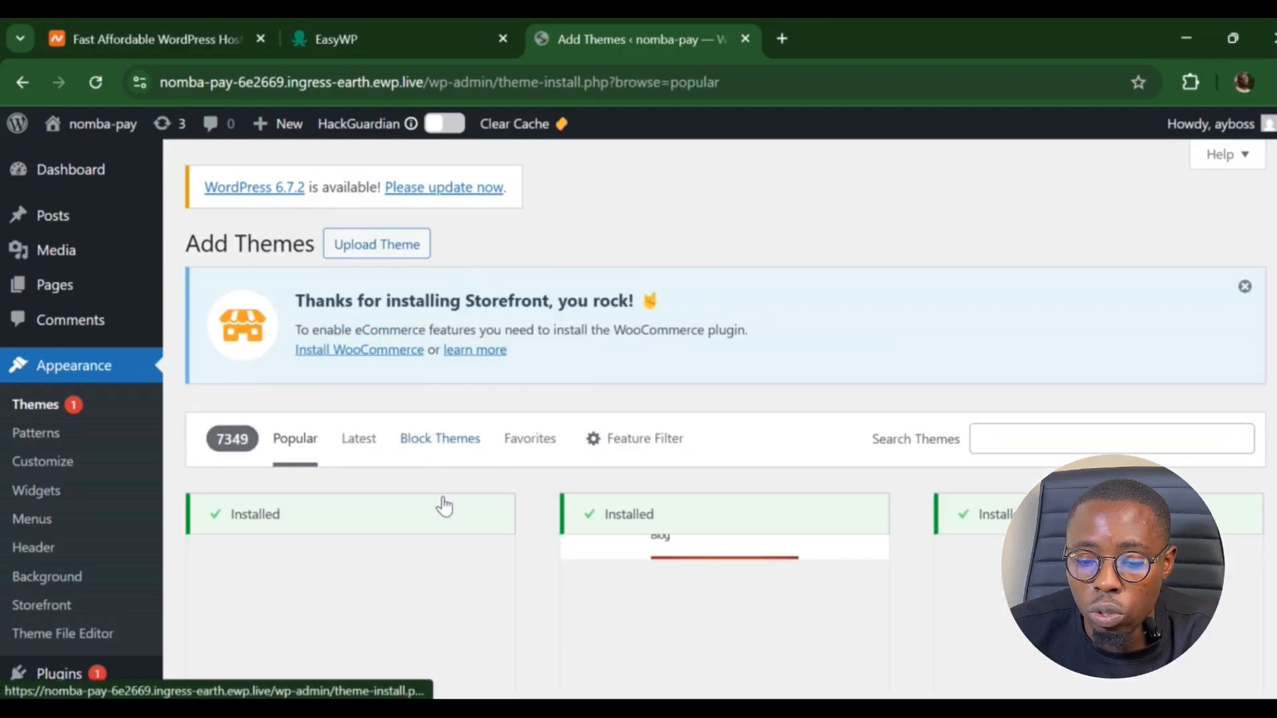
pyautogui.click(1036, 438)
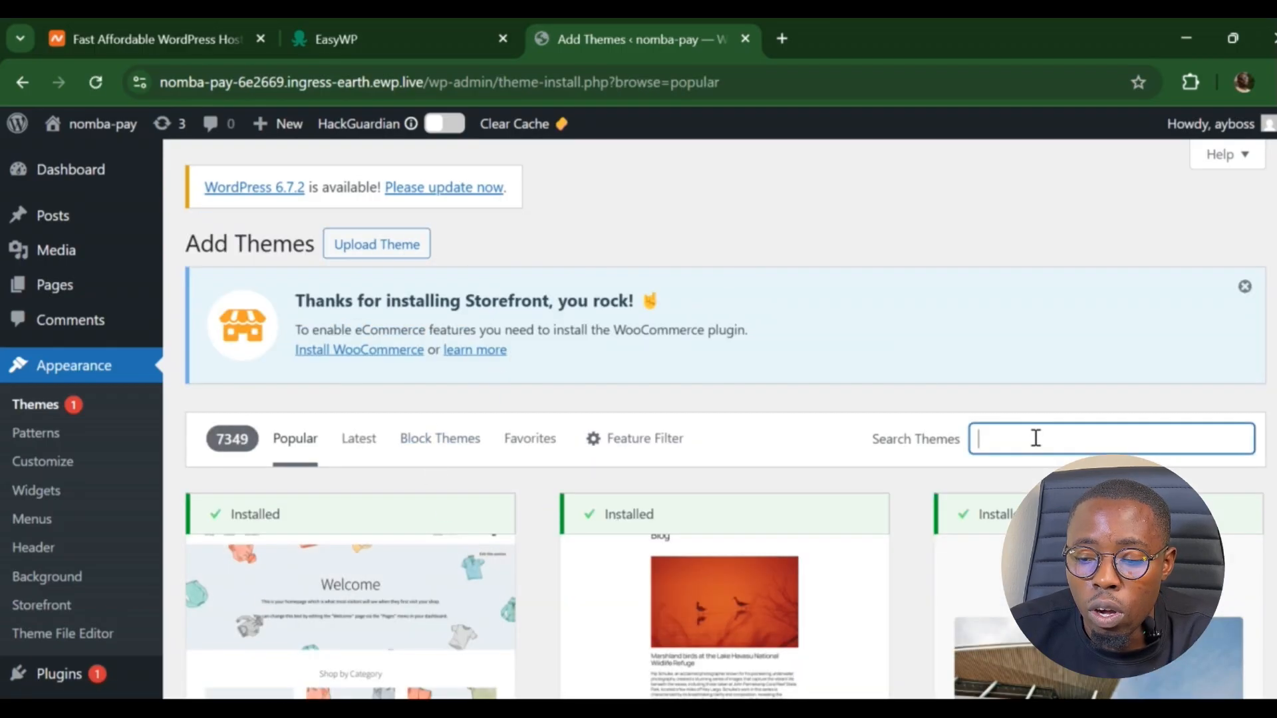
pyautogui.write('Futor')
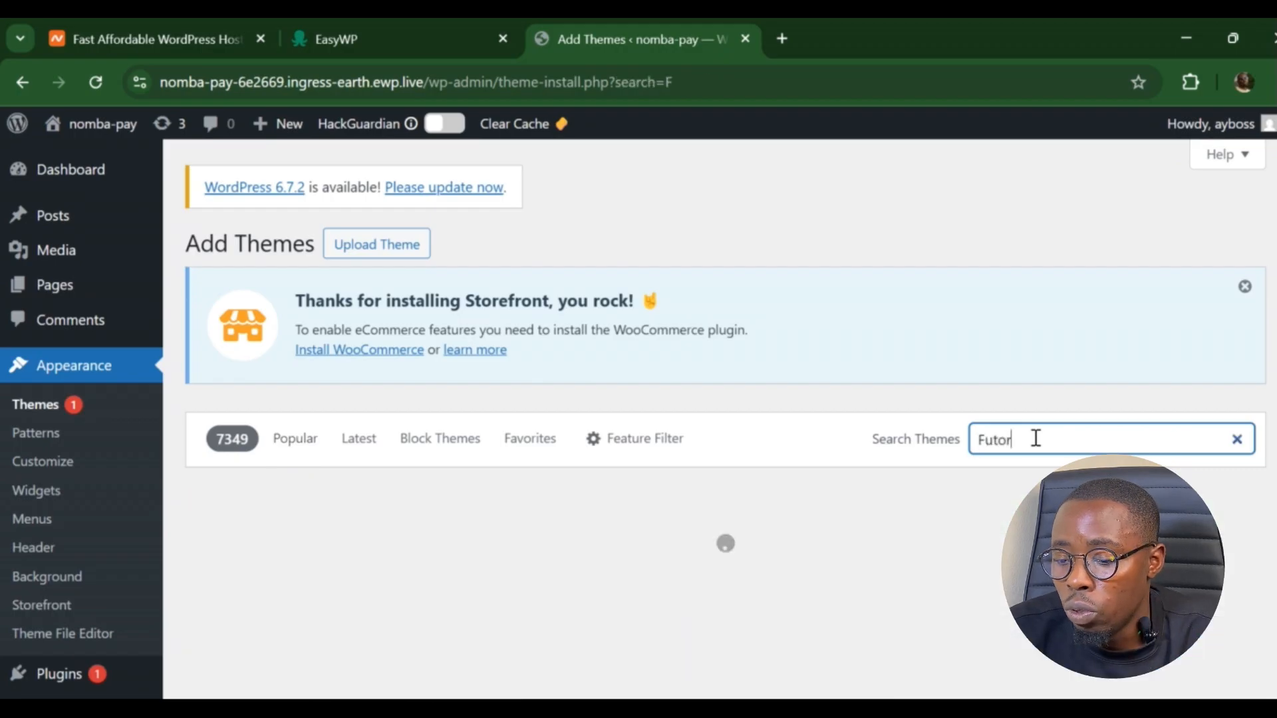
pyautogui.write('io s')
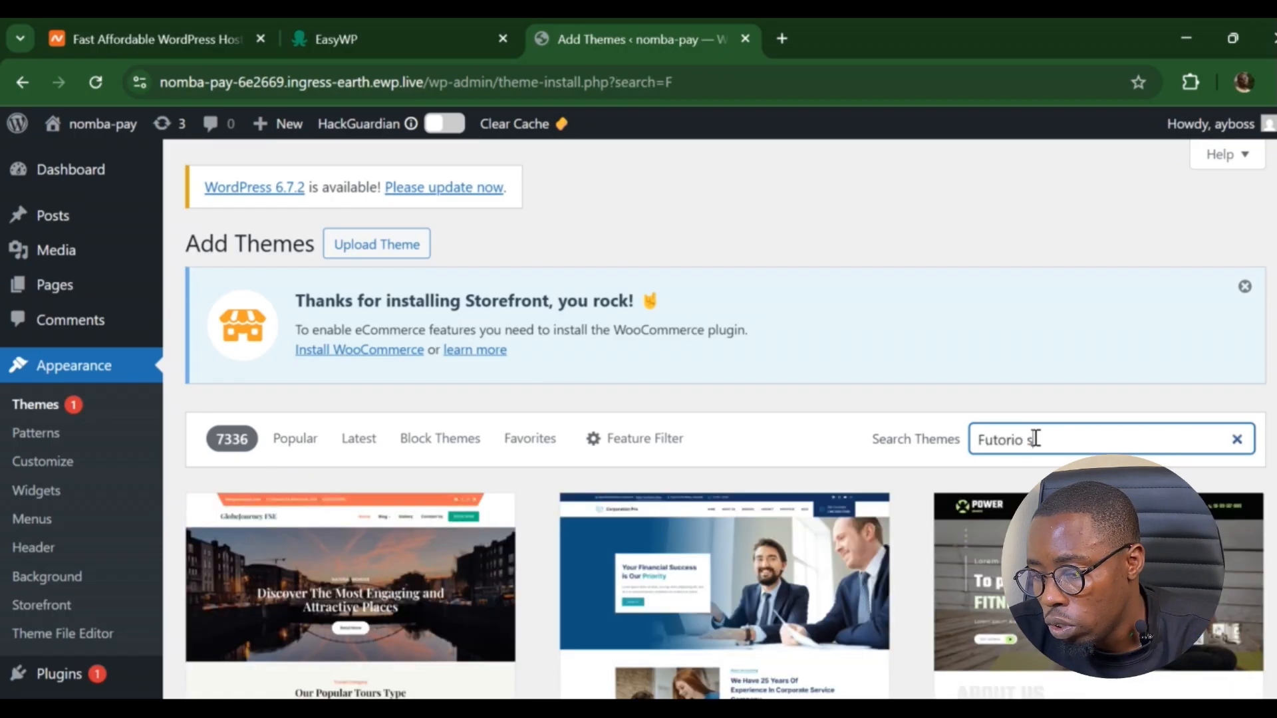
pyautogui.write('torfront')
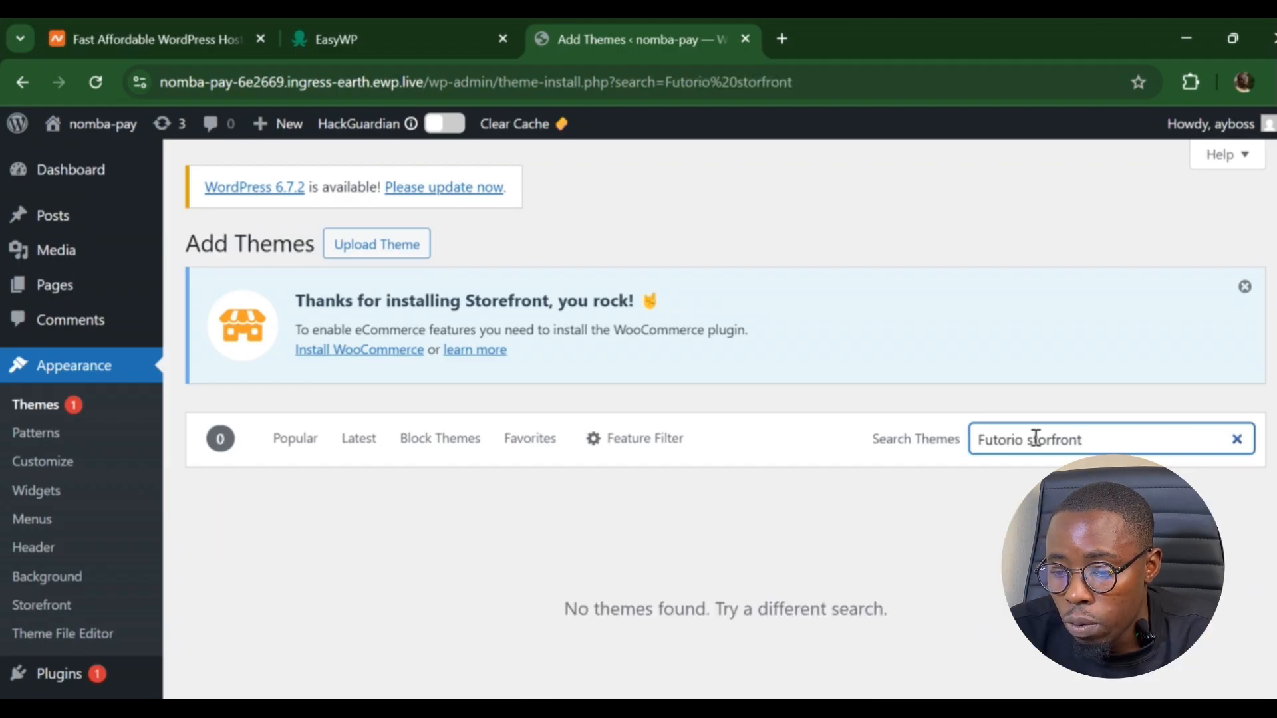
# - Correct the theme search to 'Fut' so Futurio Storefront appears among 43 results
pyautogui.press('BackSpace')
pyautogui.press('BackSpace')
pyautogui.press('BackSpace')
pyautogui.press('BackSpace')
pyautogui.press('BackSpace')
pyautogui.press('BackSpace')
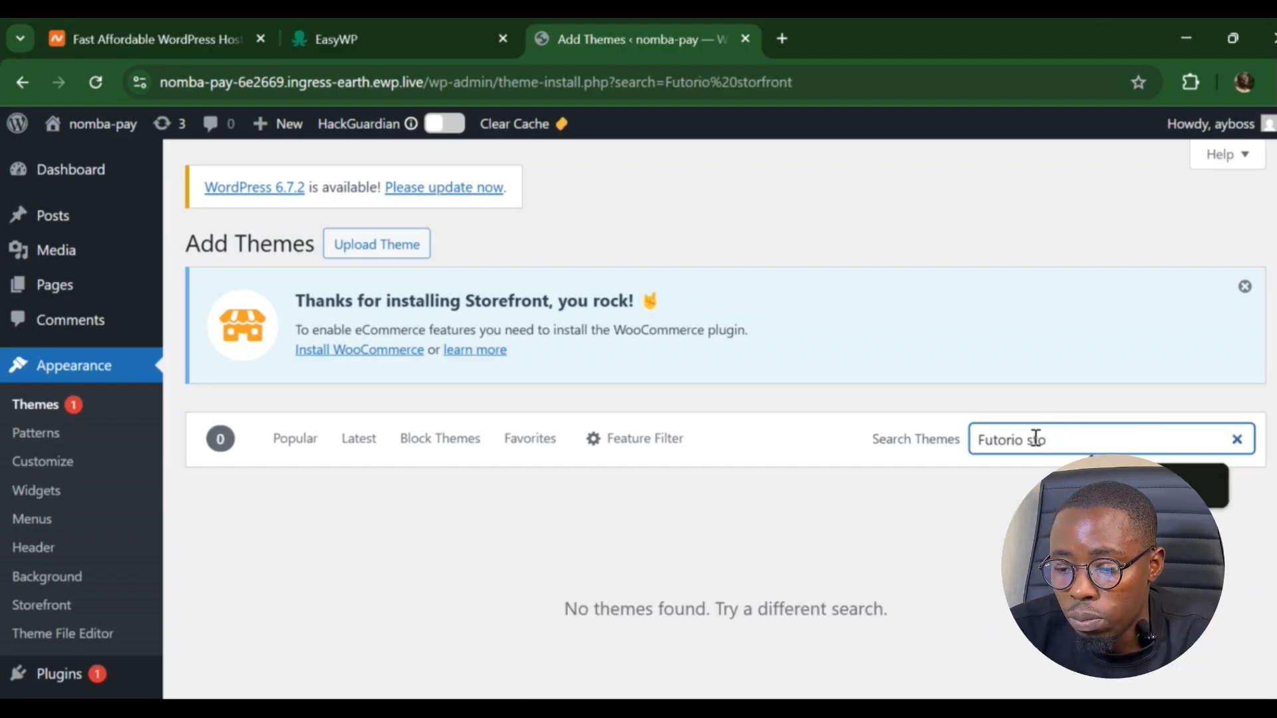
pyautogui.press('BackSpace')
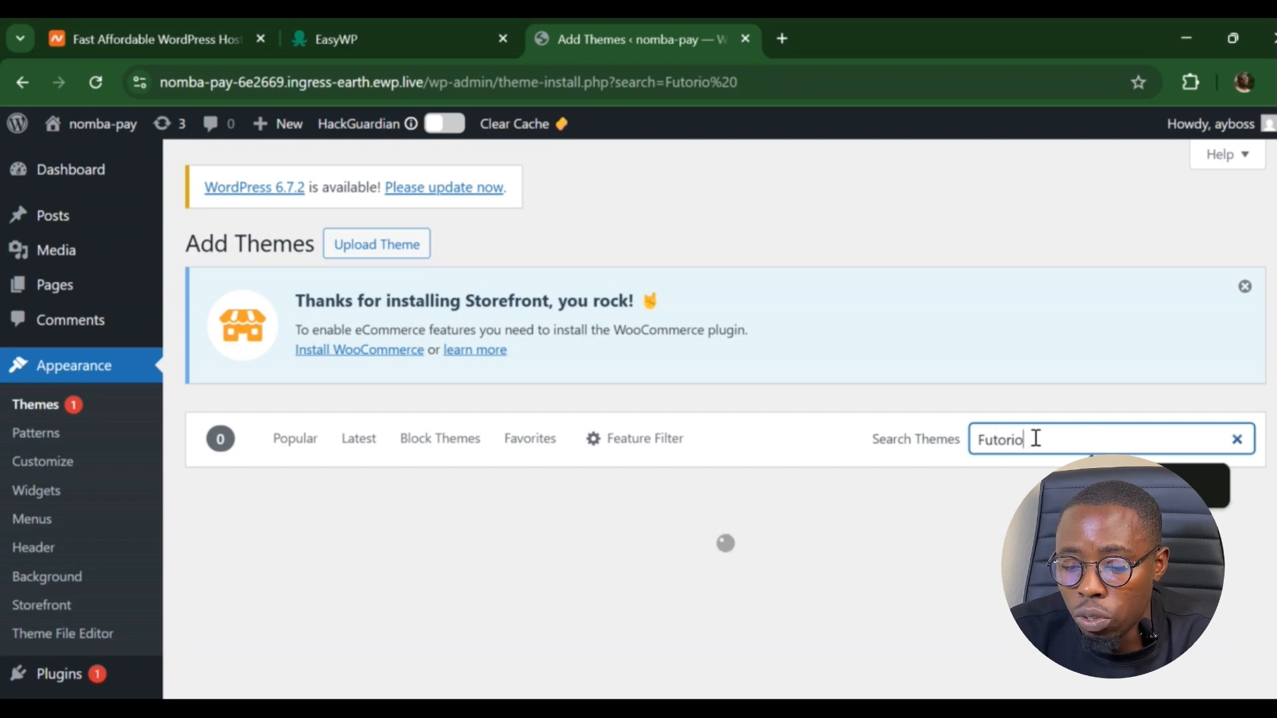
pyautogui.press('BackSpace')
pyautogui.press('BackSpace')
pyautogui.press('BackSpace')
pyautogui.press('BackSpace')
pyautogui.press('BackSpace')
pyautogui.press('BackSpace')
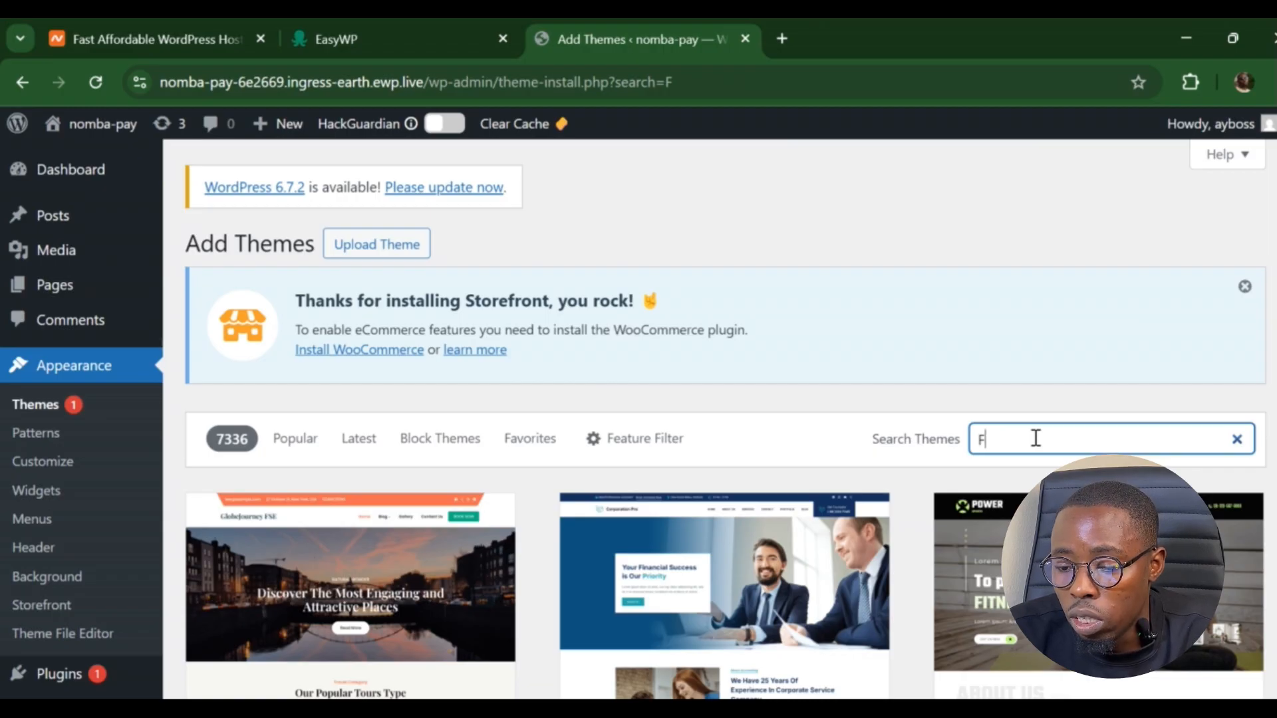
pyautogui.write('uto')
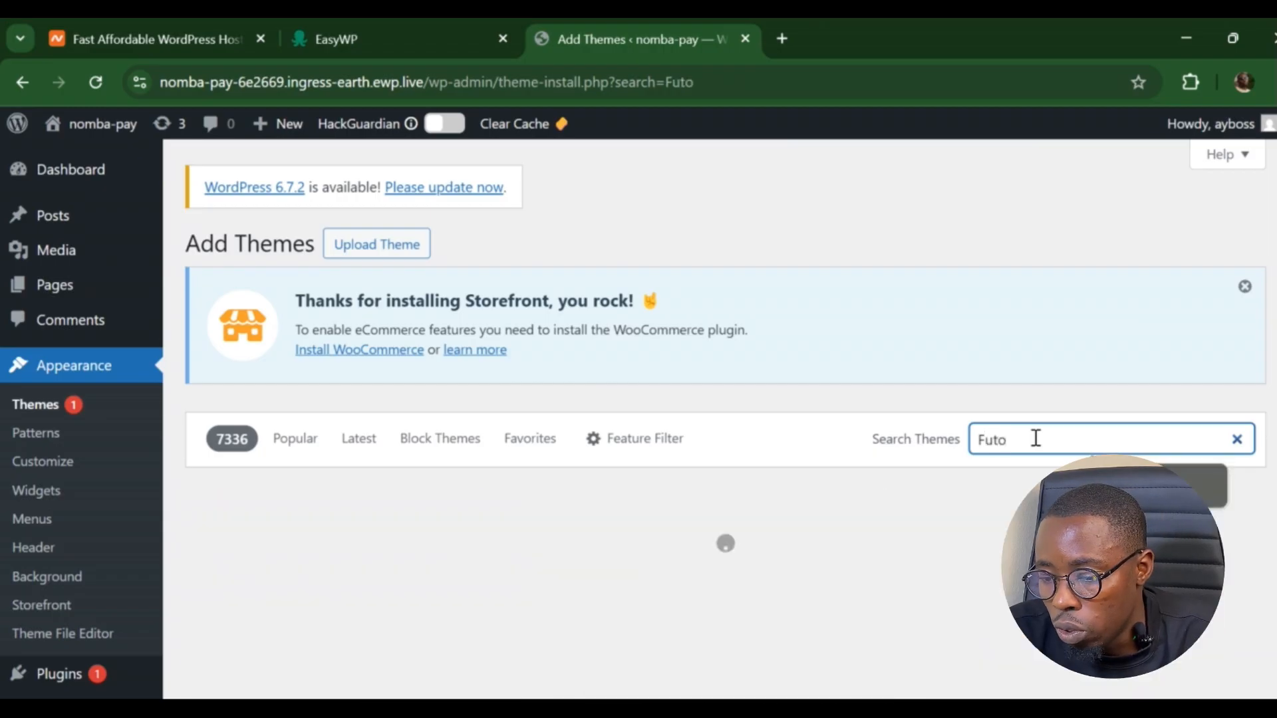
pyautogui.write('rio')
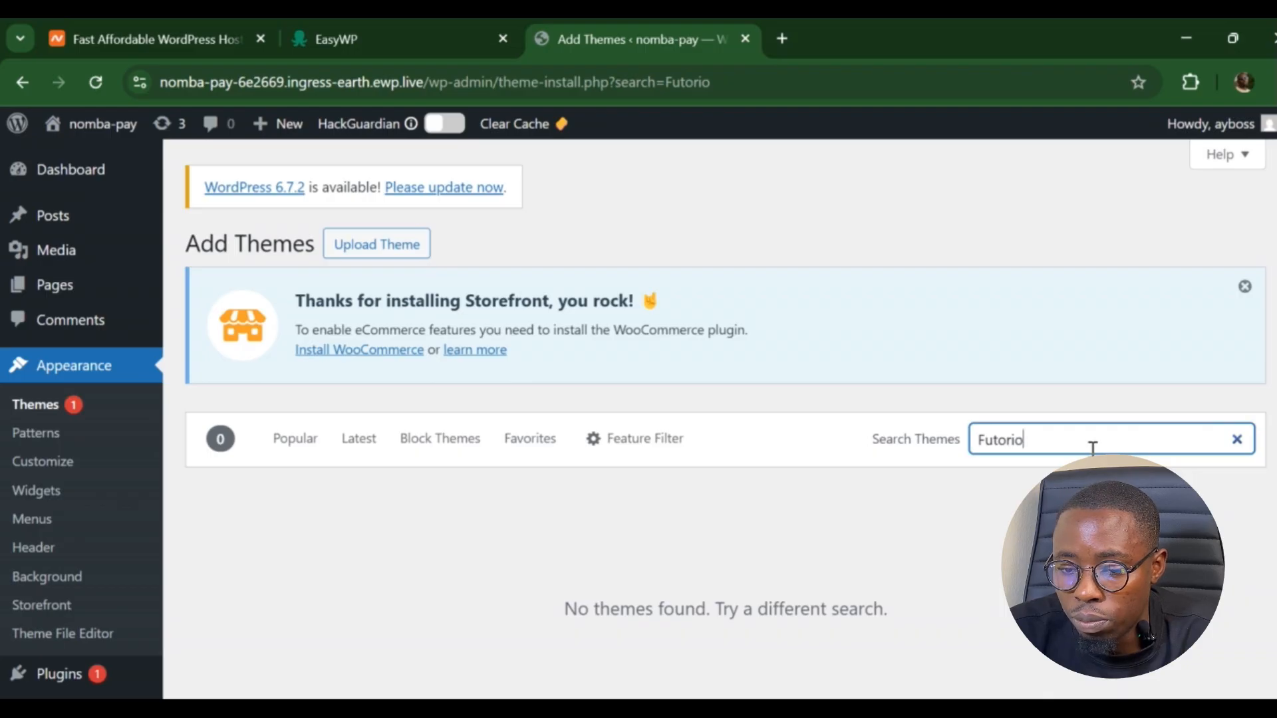
pyautogui.press('BackSpace')
pyautogui.press('BackSpace')
pyautogui.press('BackSpace')
pyautogui.press('BackSpace')
pyautogui.press('BackSpace')
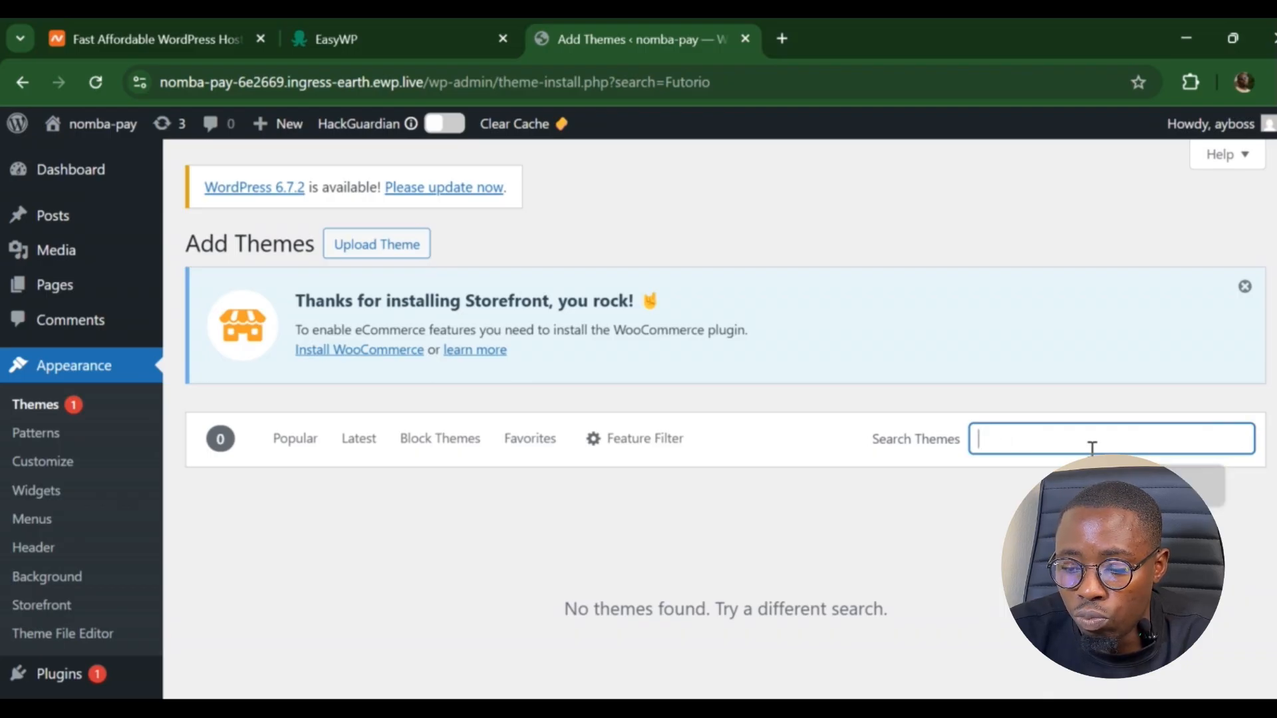
pyautogui.write('F')
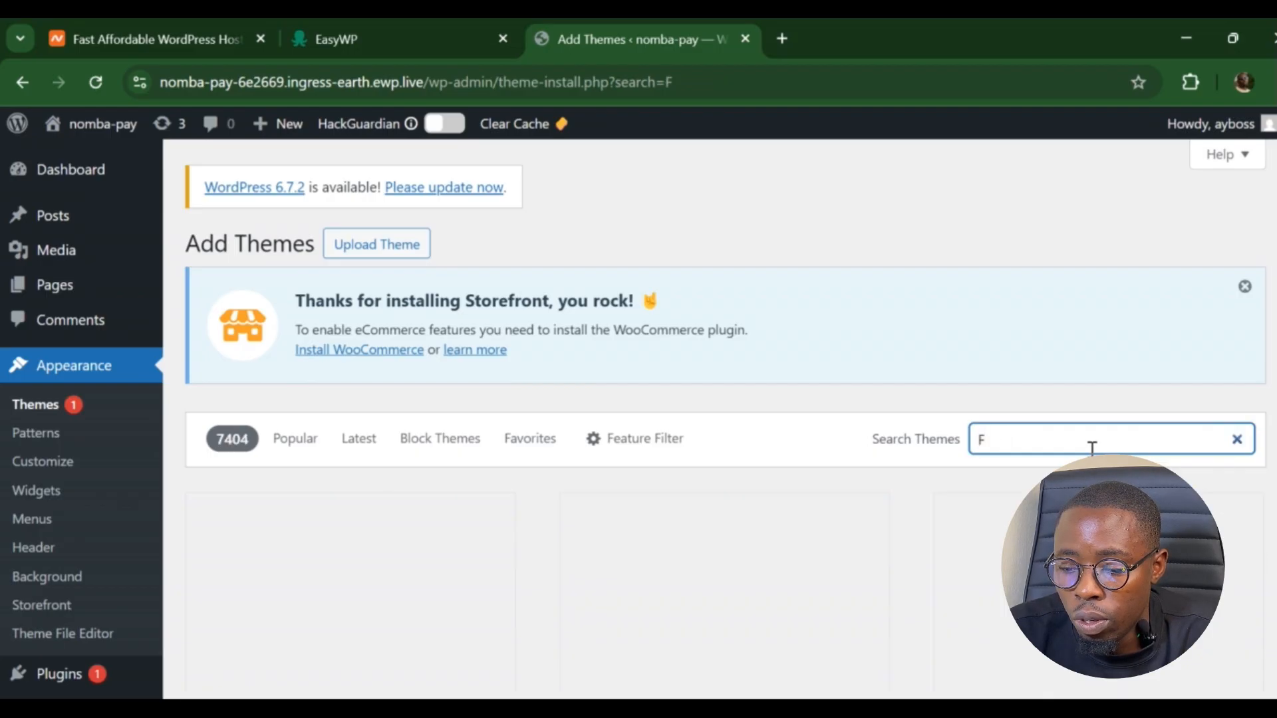
pyautogui.write('tu')
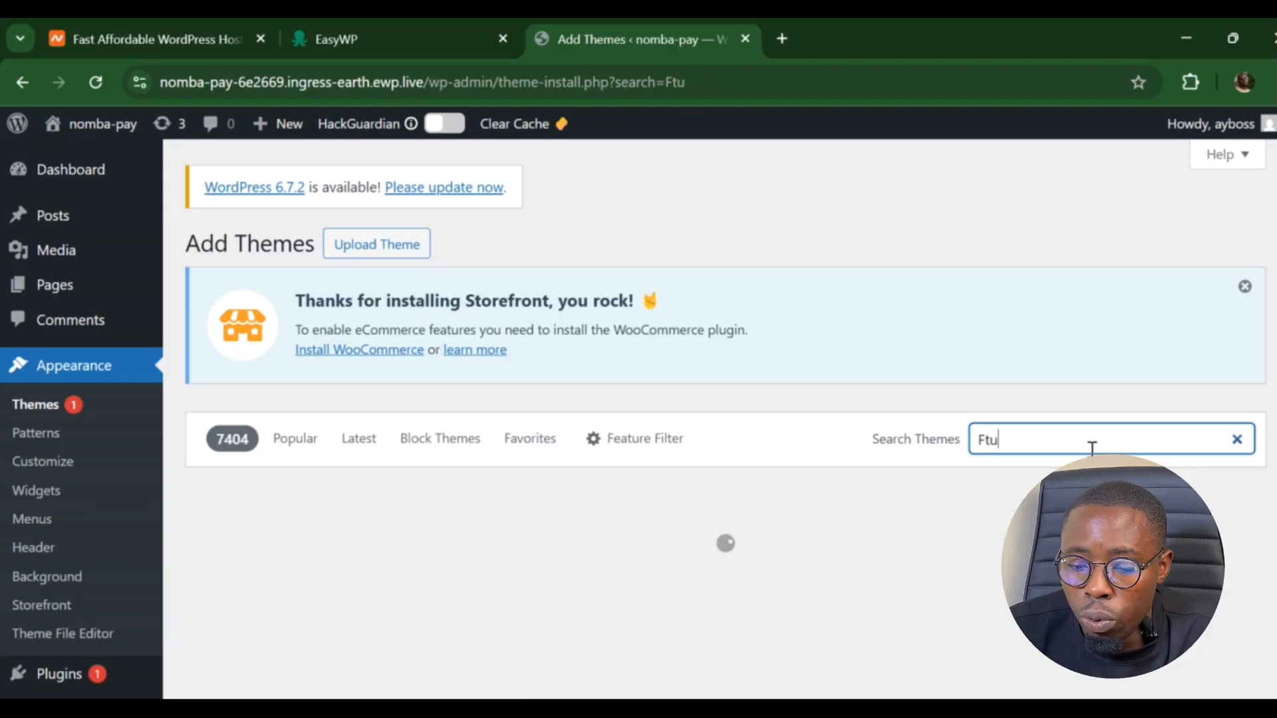
pyautogui.press('BackSpace')
pyautogui.press('BackSpace')
pyautogui.write('ut')
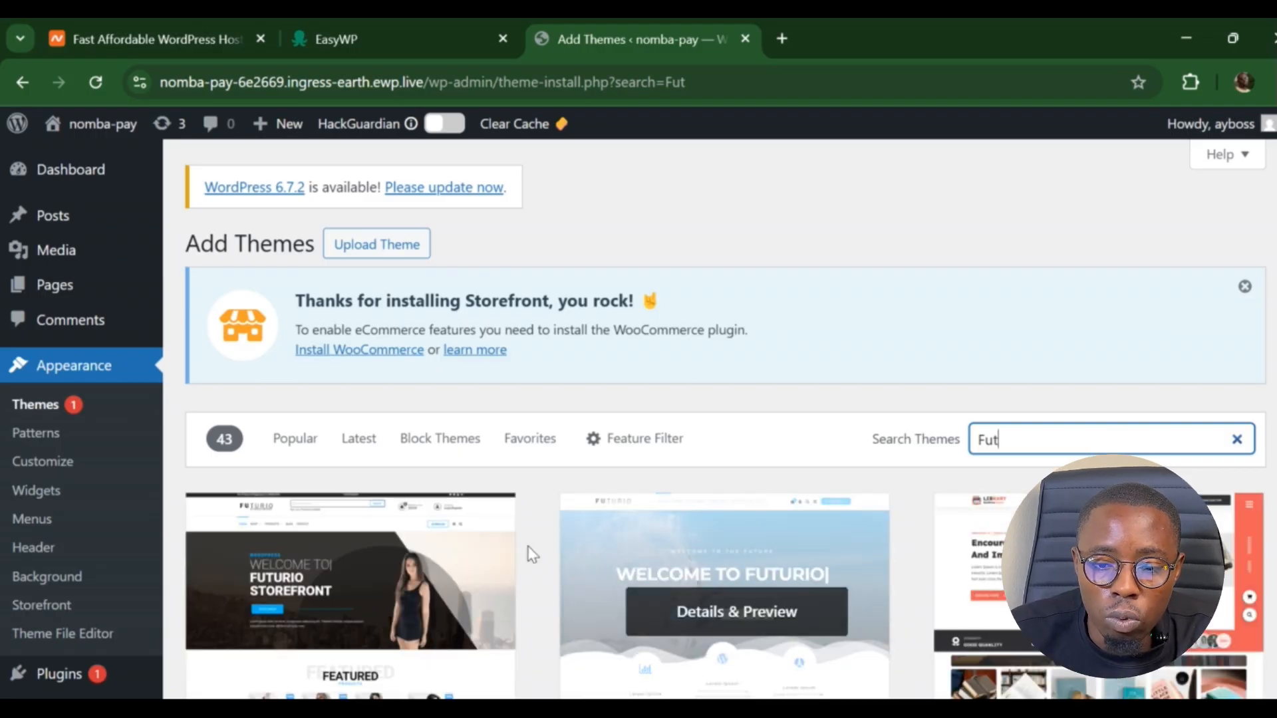
# - Preview the Futurio Storefront theme, install it, and activate it
pyautogui.click(409, 530)
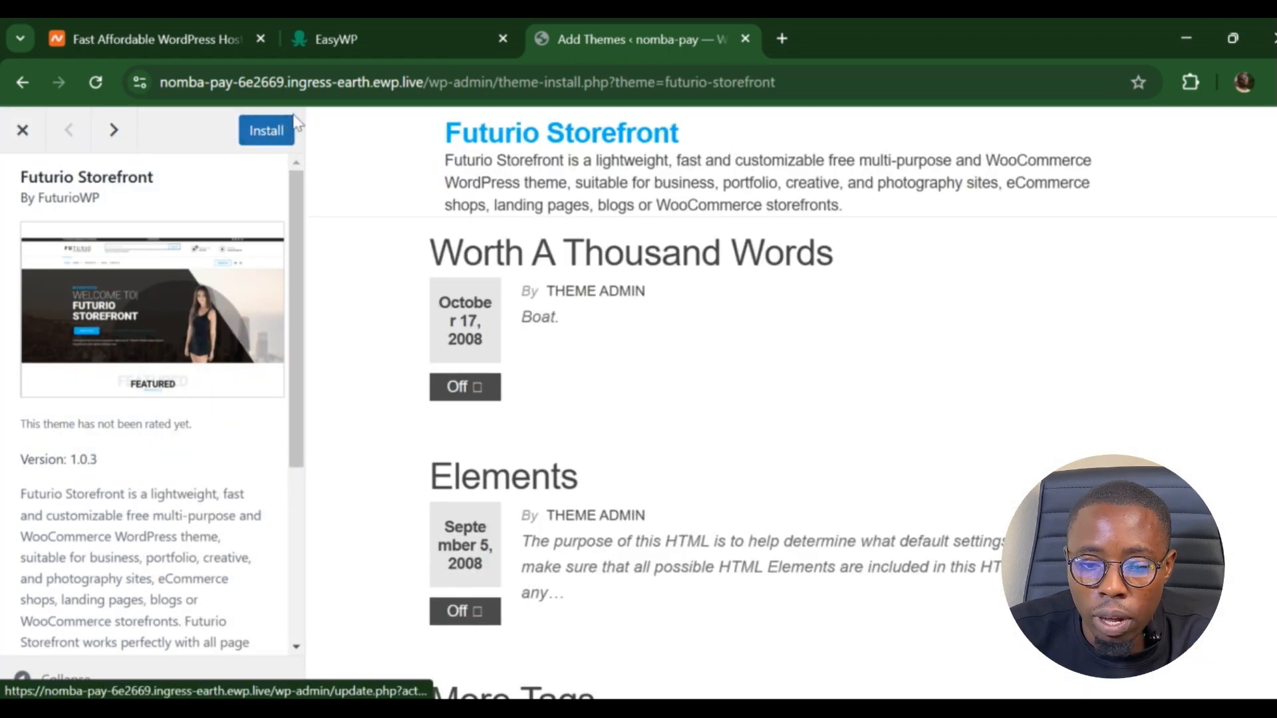
pyautogui.click(260, 132)
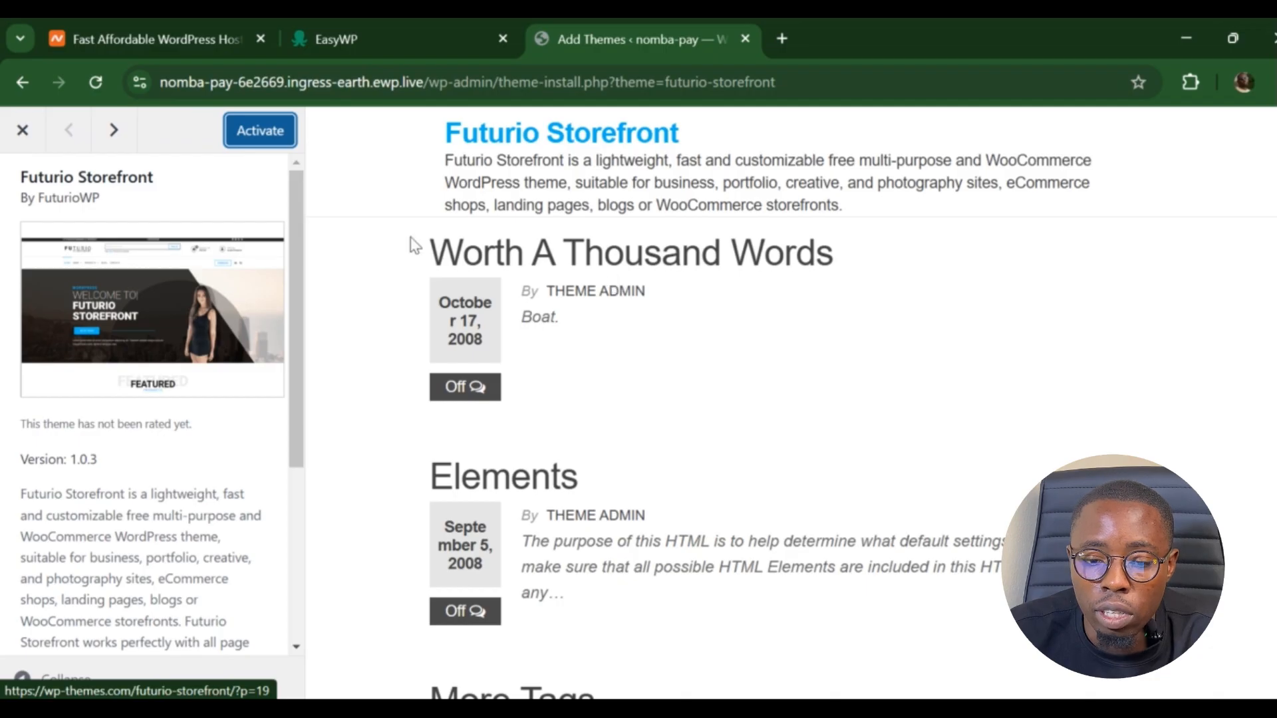
pyautogui.click(254, 145)
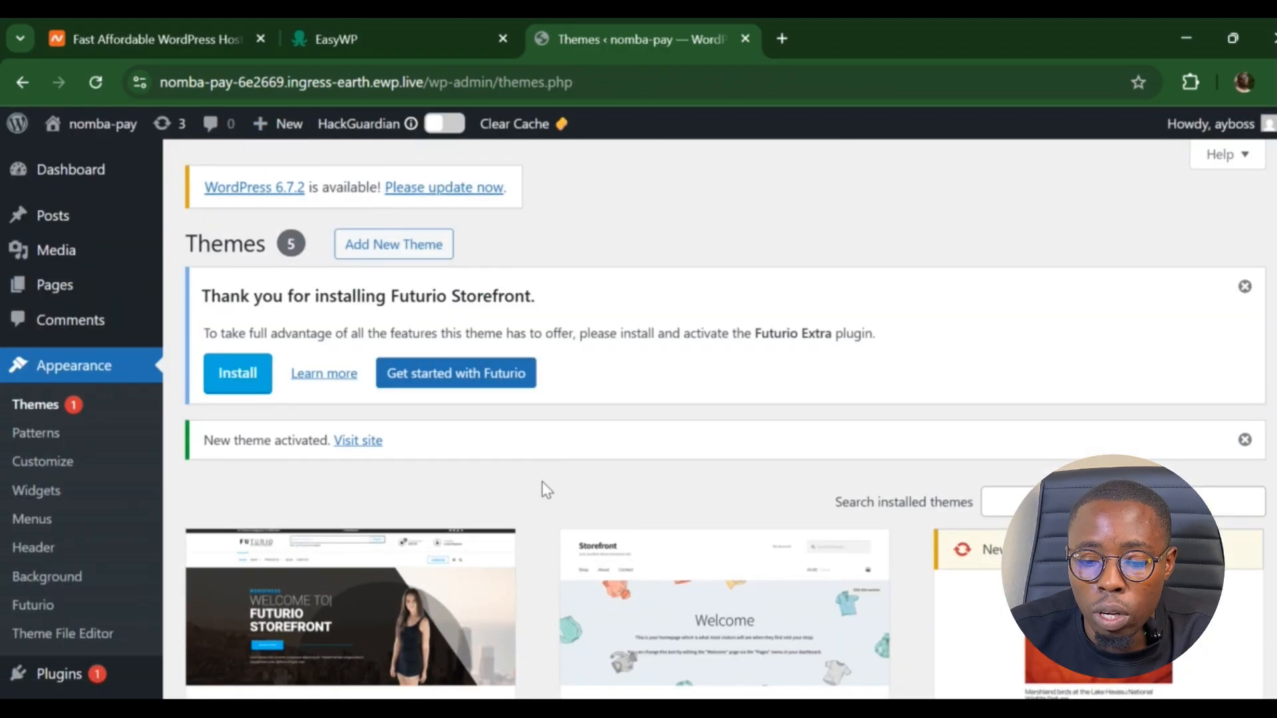
# - Choose Plugins > Installed Plugins from the admin sidebar
pyautogui.scroll(-4, 544, 500)
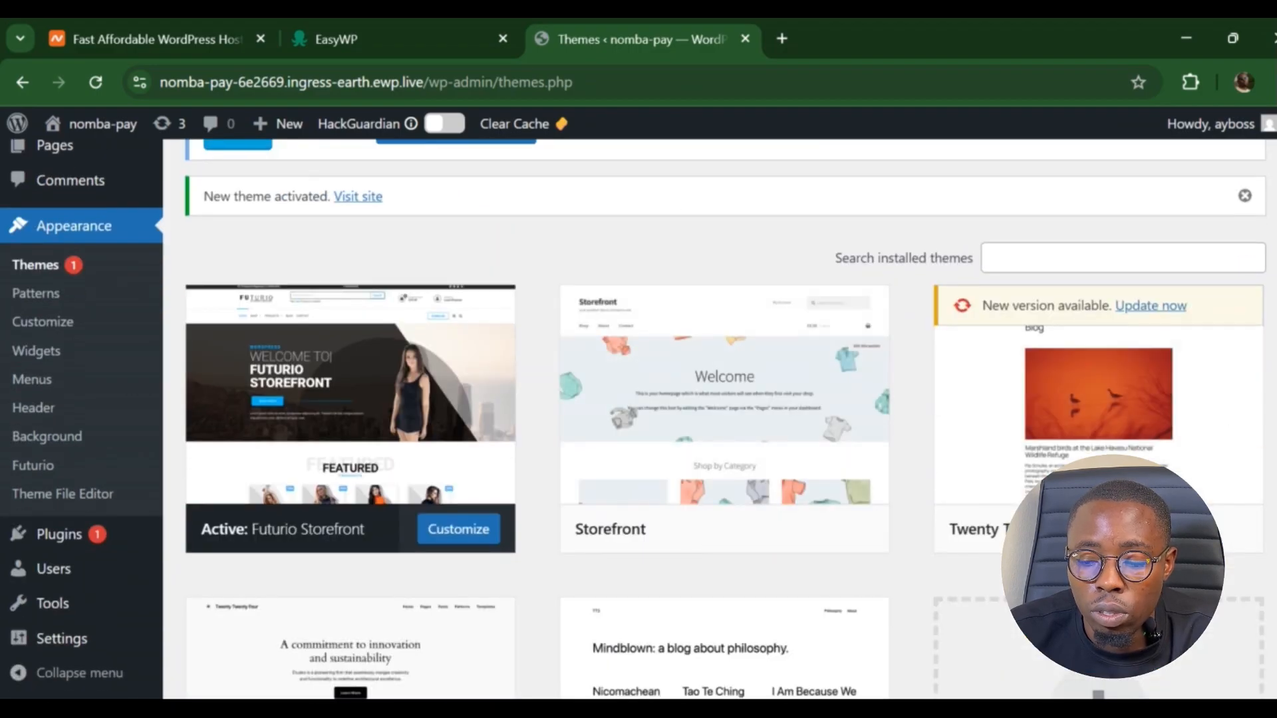
pyautogui.scroll(1, 496, 547)
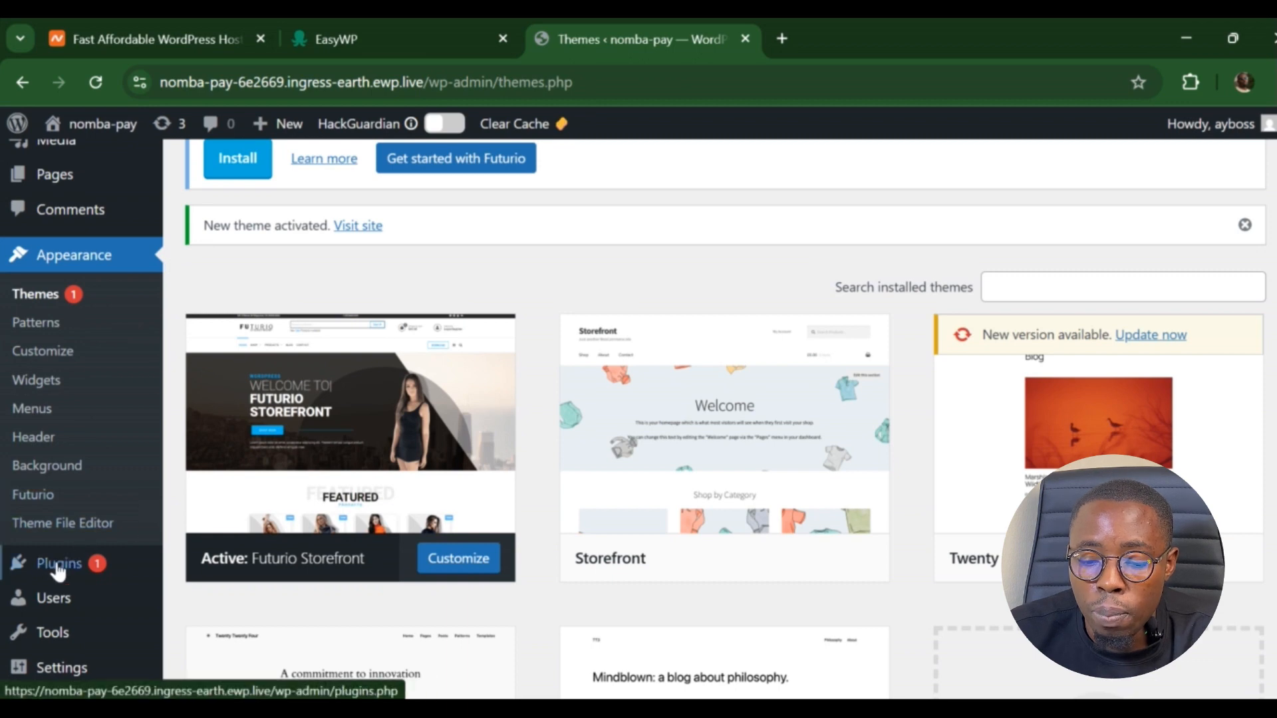
pyautogui.moveTo(58, 580)
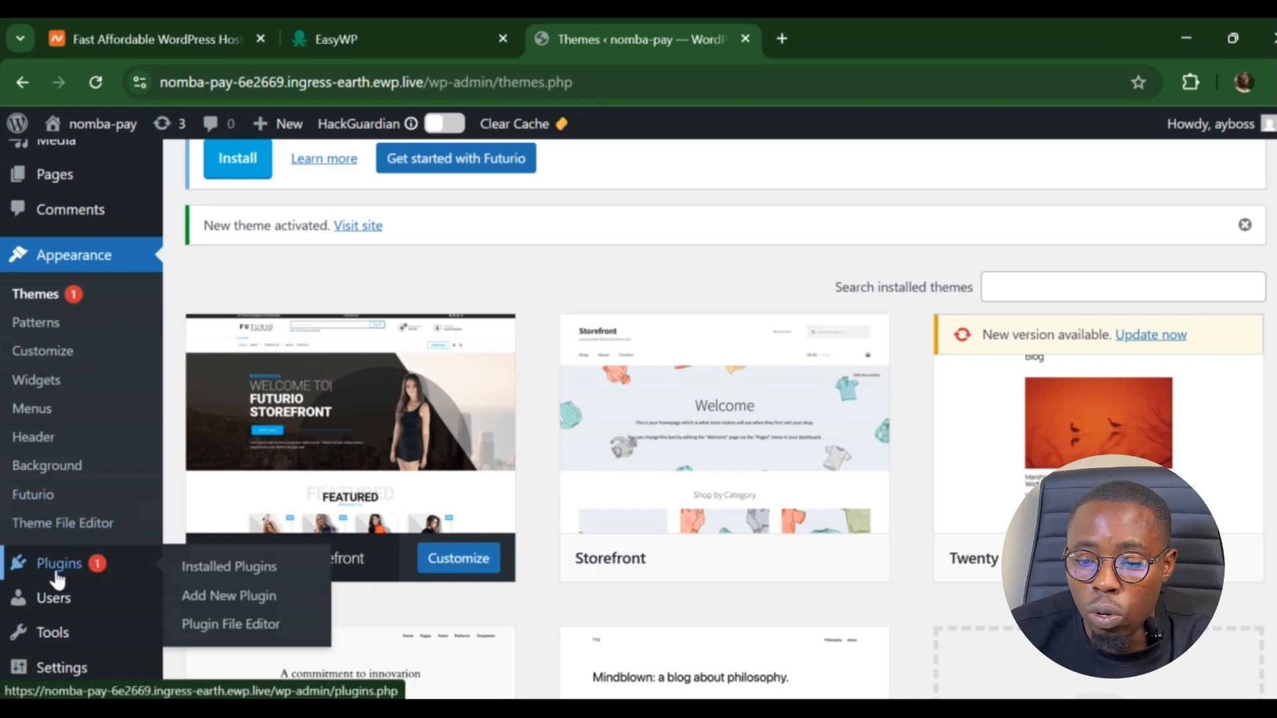
pyautogui.click(215, 571)
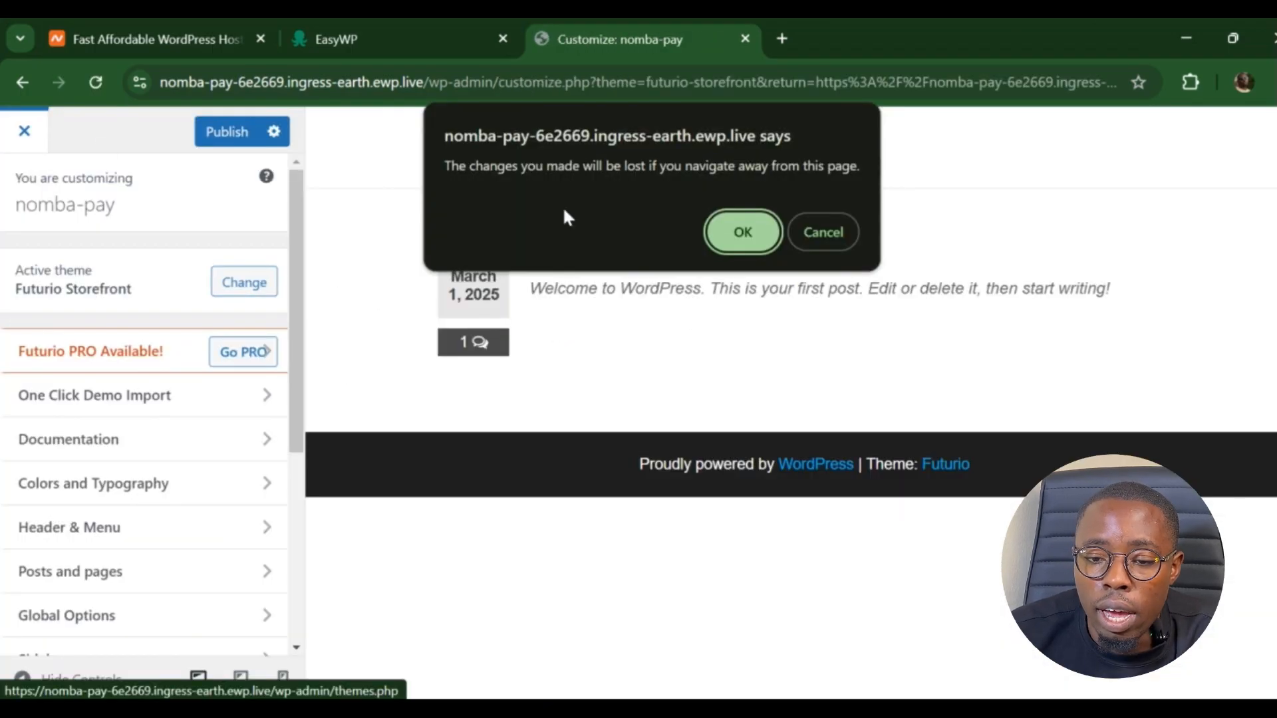
# - Leave the Customizer unsaved, visit the nomba-pay front page, and select its web address
pyautogui.click(777, 232)
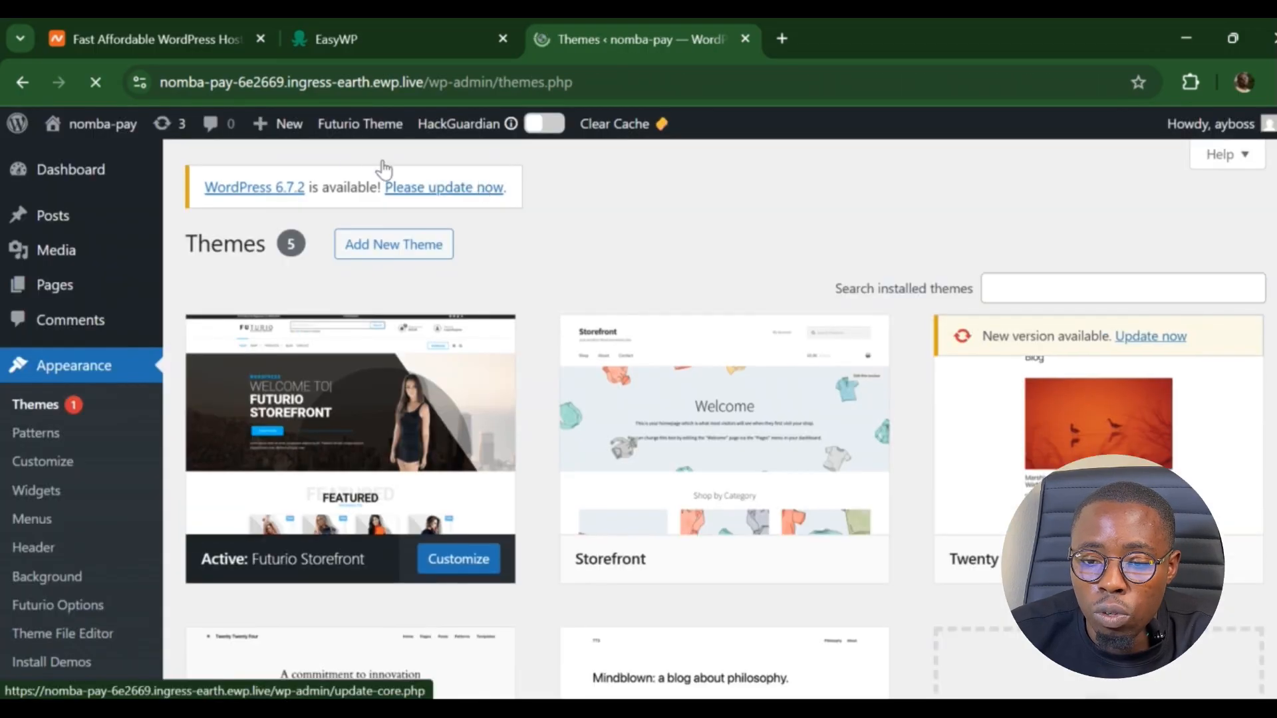
pyautogui.moveTo(73, 170)
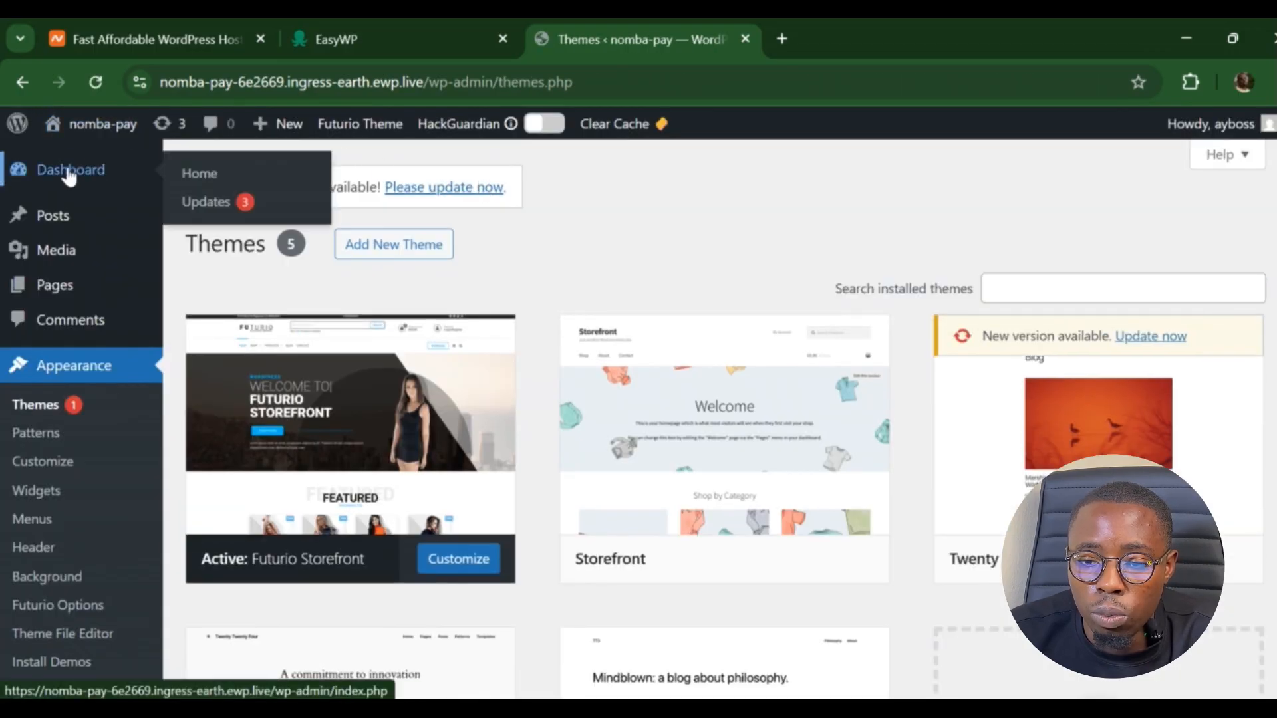
pyautogui.moveTo(86, 123)
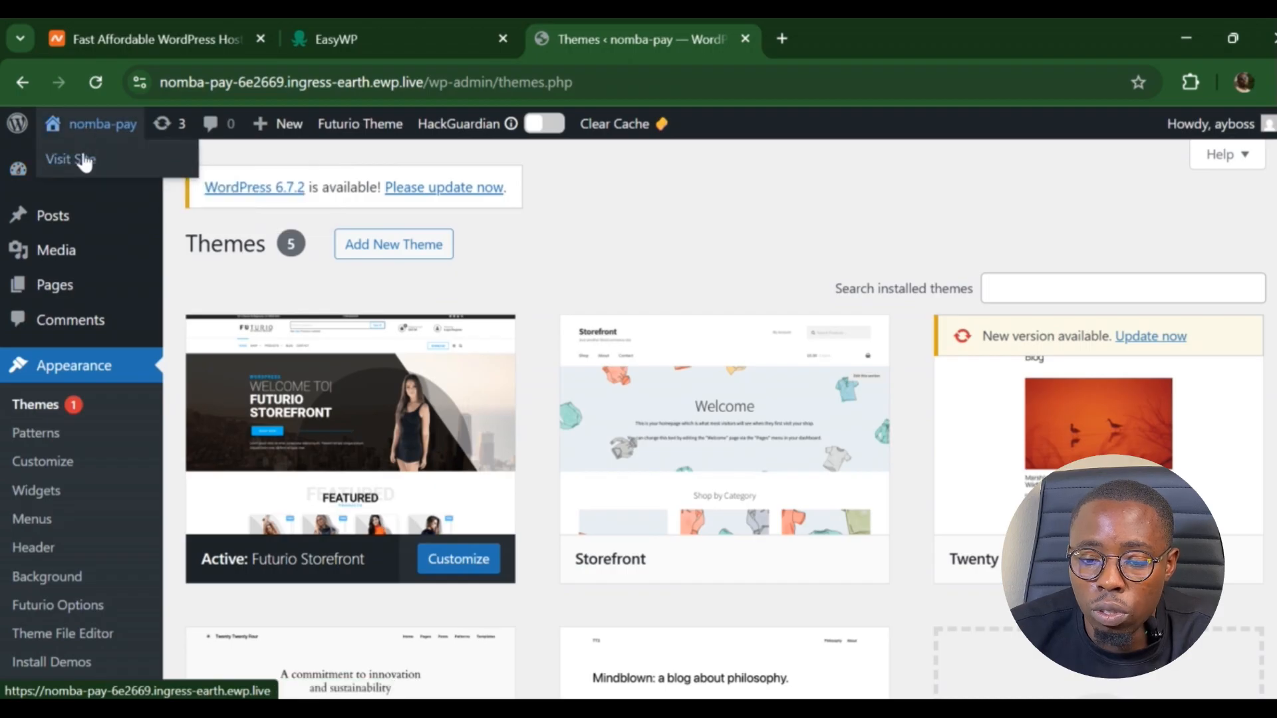
pyautogui.click(83, 161)
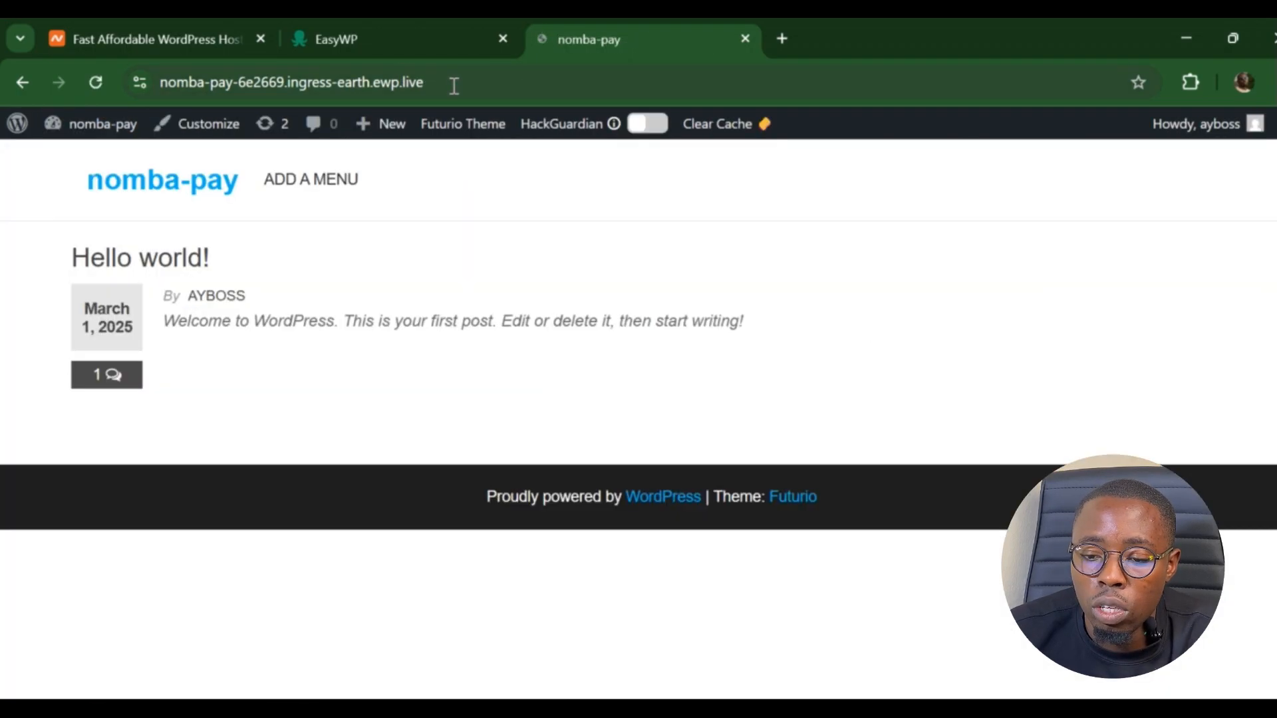
pyautogui.click(451, 82)
pyautogui.moveTo(453, 87); pyautogui.dragTo(477, 85)
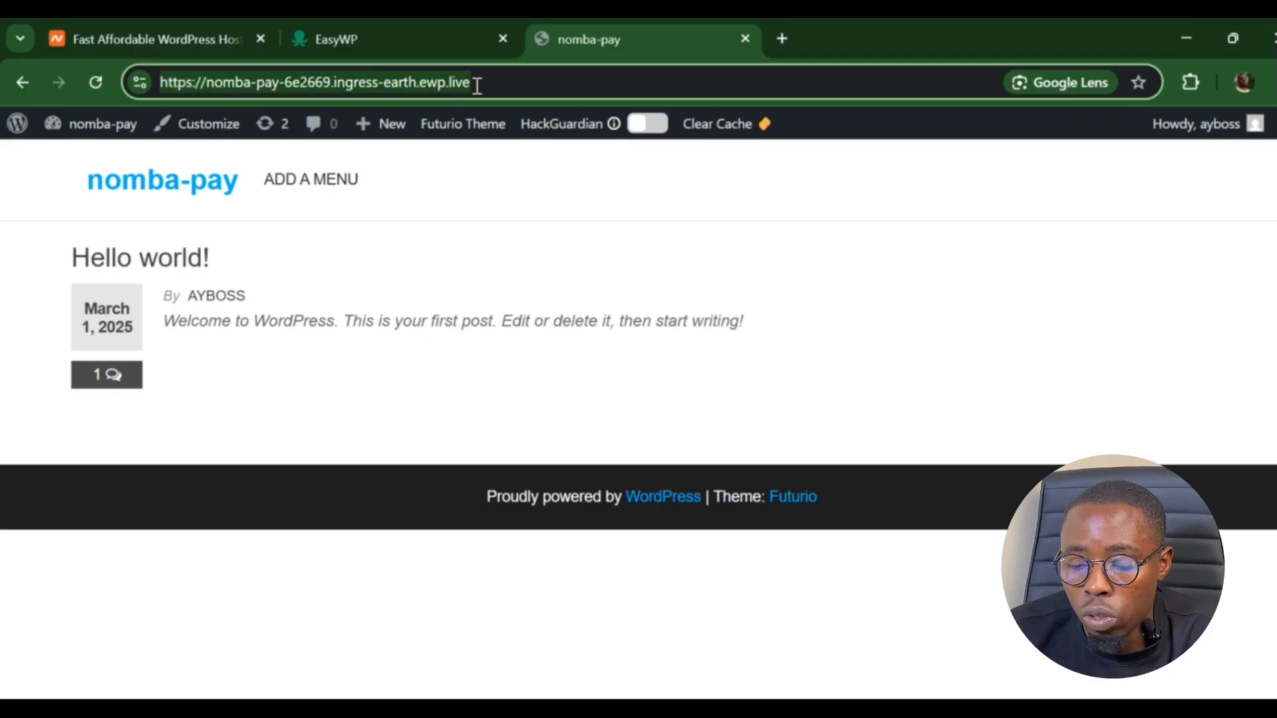
# - Open the store's Checkout page in a new tab and scroll through it
pyautogui.click(781, 39)
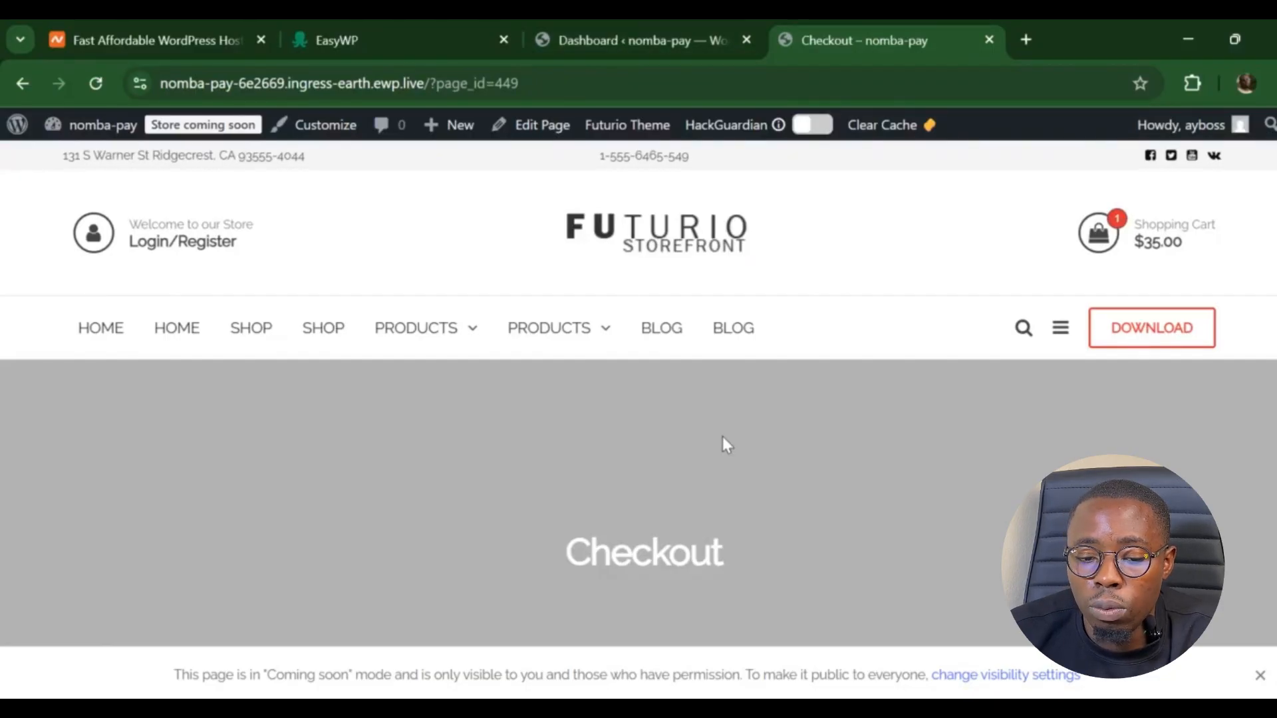
pyautogui.scroll(-12, 771, 434)
pyautogui.scroll(-10, 772, 434)
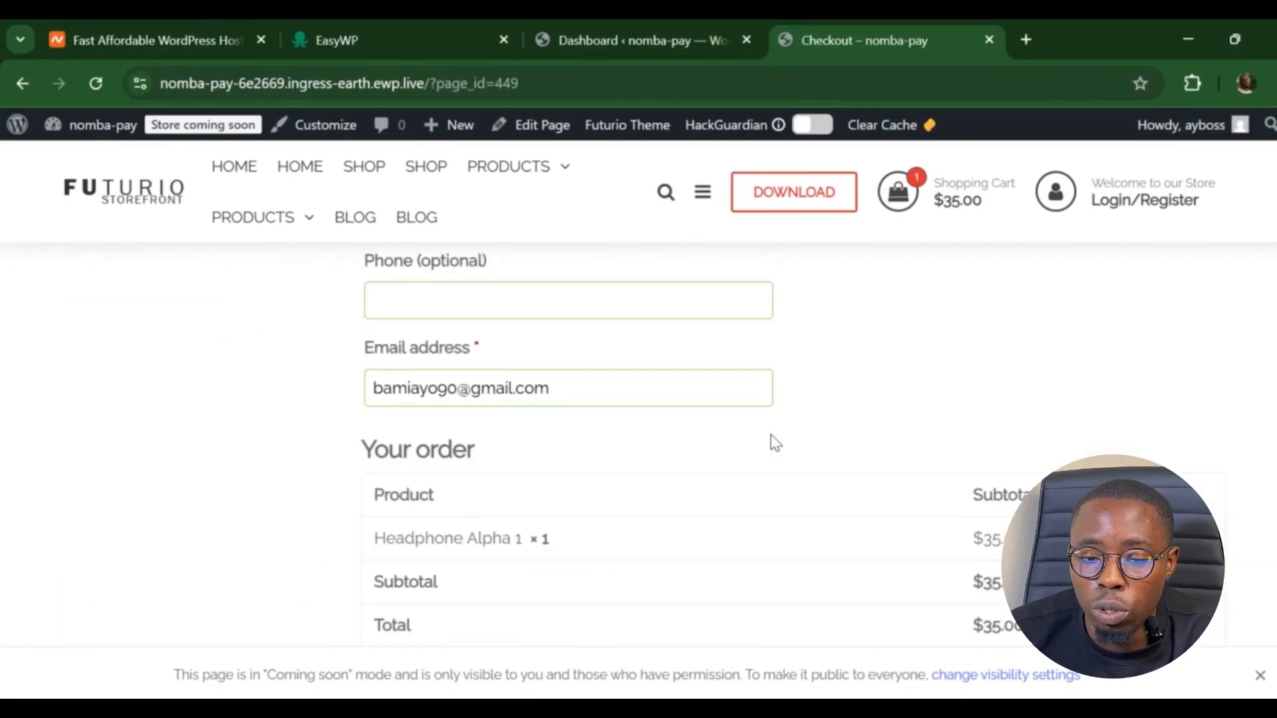
pyautogui.scroll(20, 771, 434)
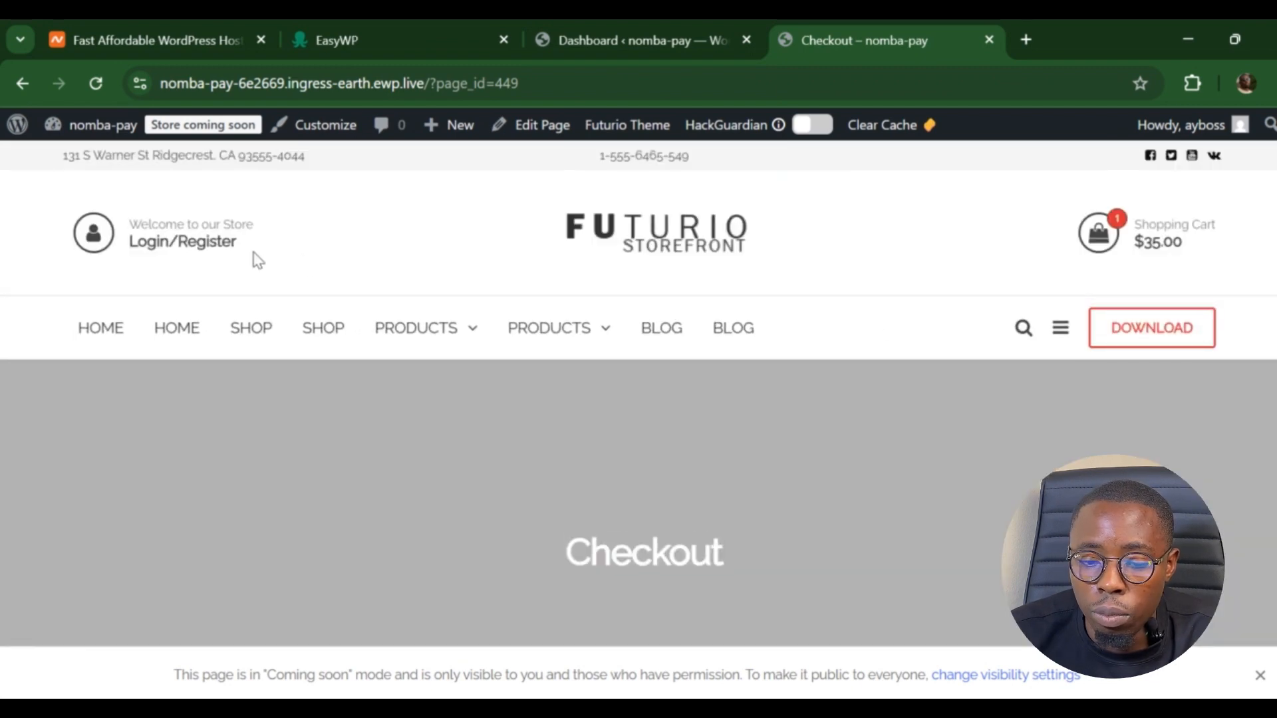
# - Go to the storefront home page and browse its sale products, service highlights and deal banners
pyautogui.click(119, 336)
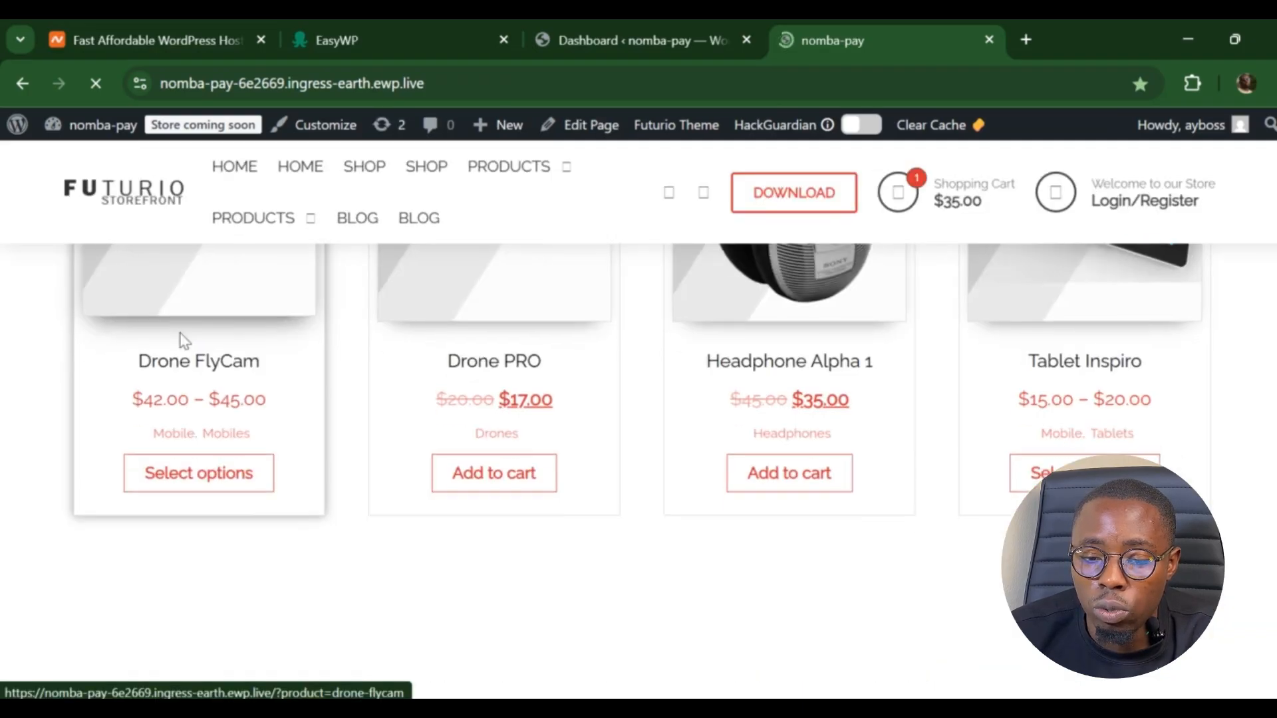
pyautogui.scroll(-10, 180, 340)
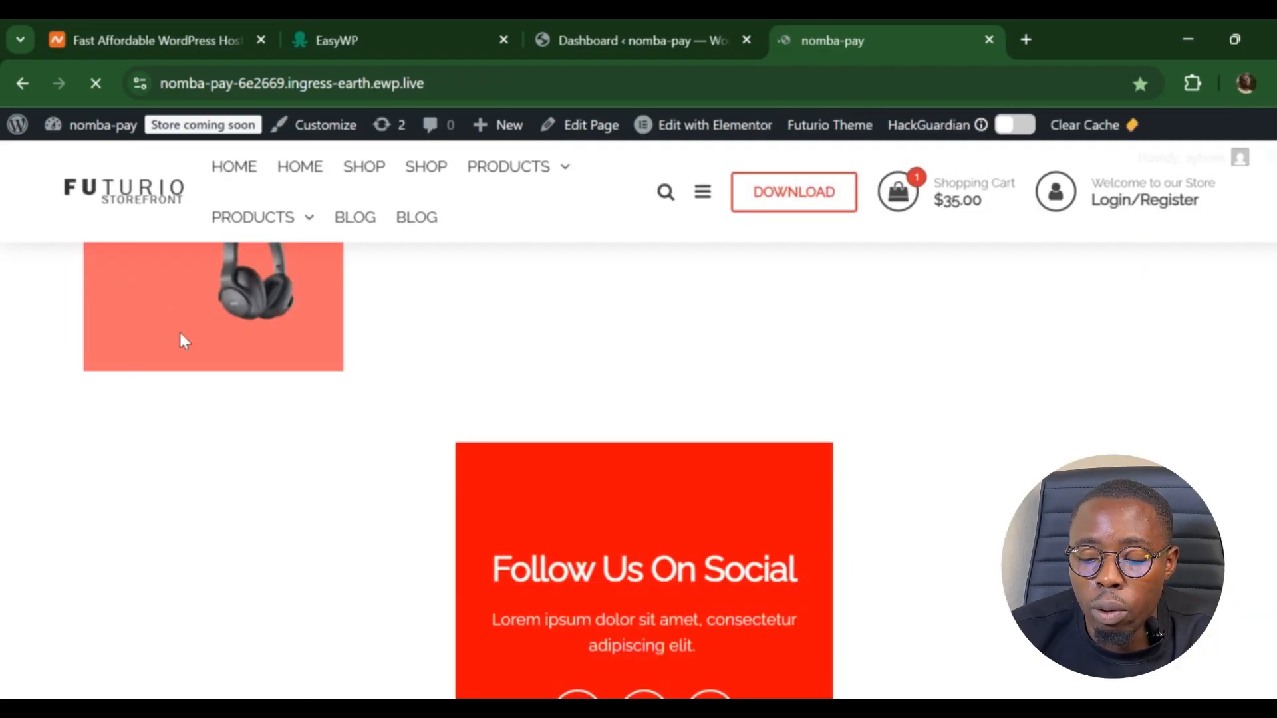
pyautogui.scroll(5, 180, 333)
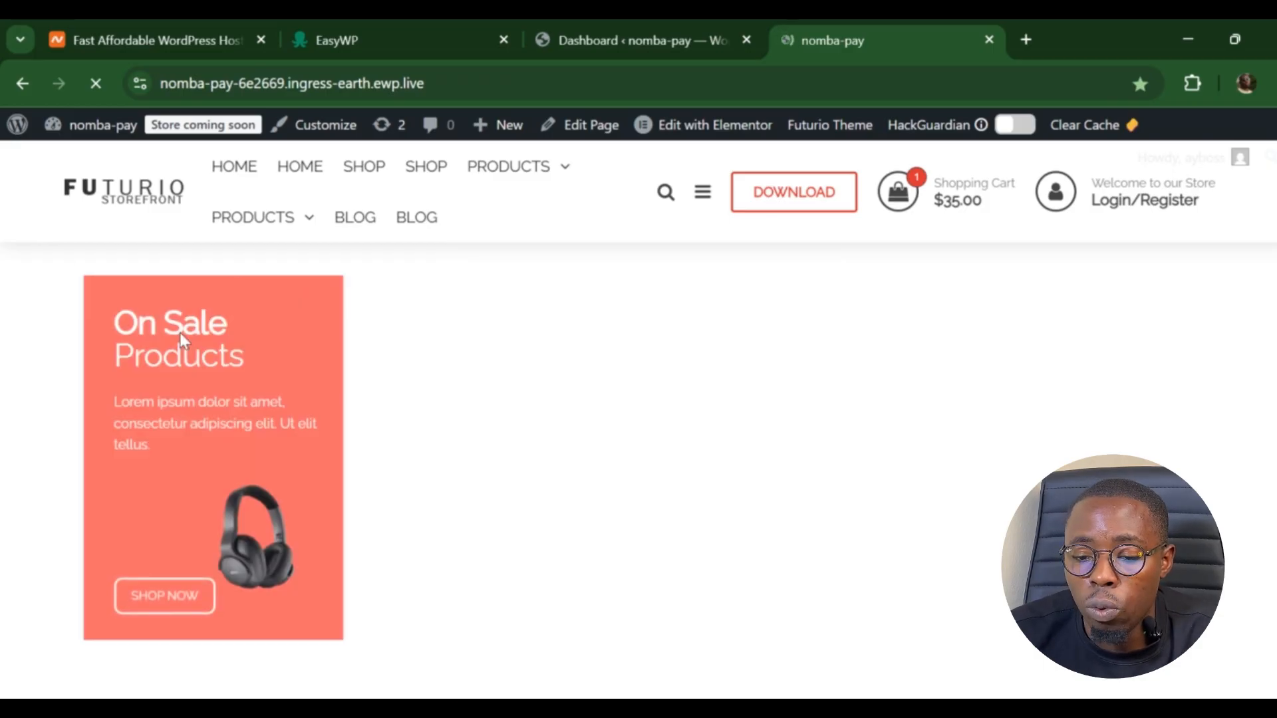
pyautogui.scroll(6, 179, 333)
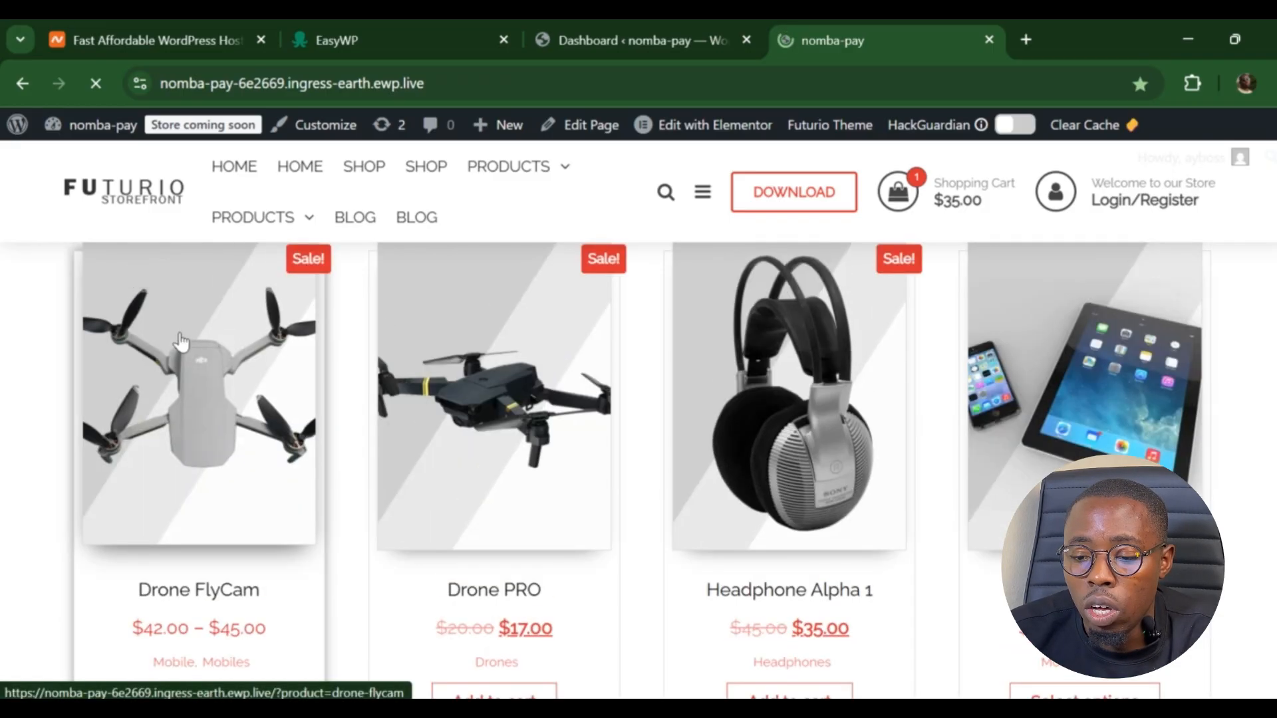
pyautogui.scroll(-4, 180, 340)
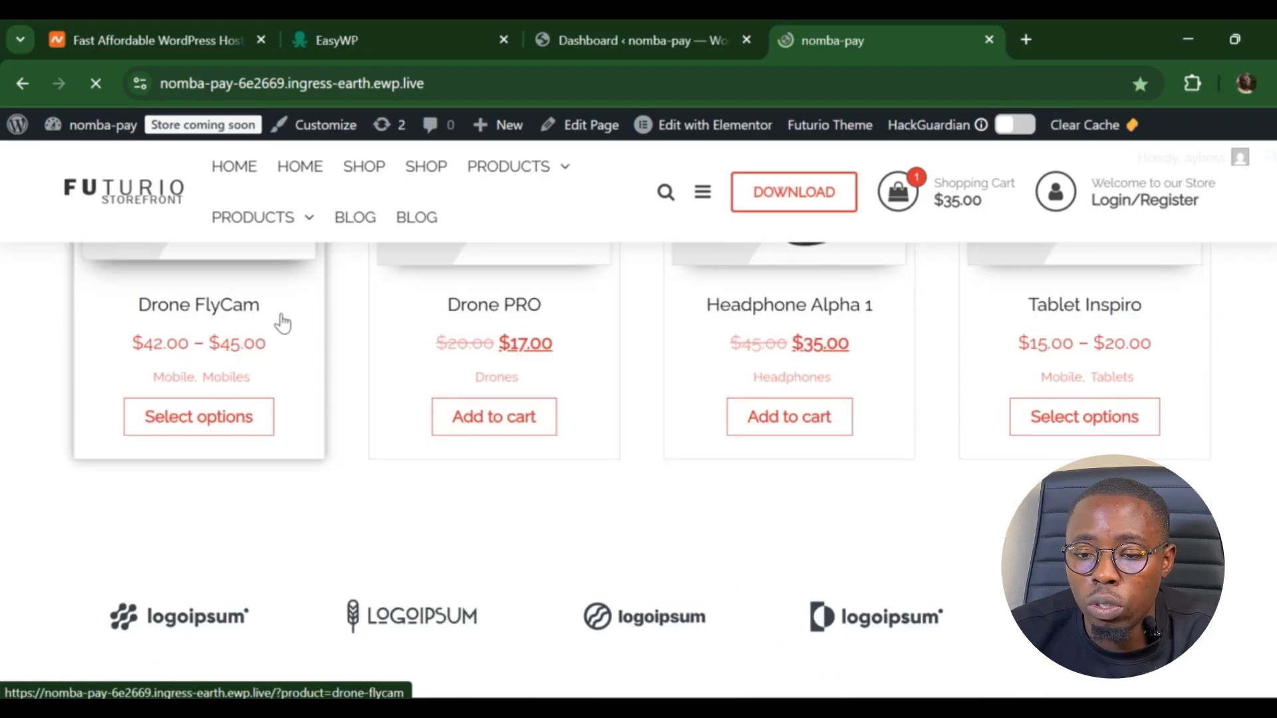
pyautogui.scroll(6, 596, 328)
pyautogui.scroll(5, 597, 328)
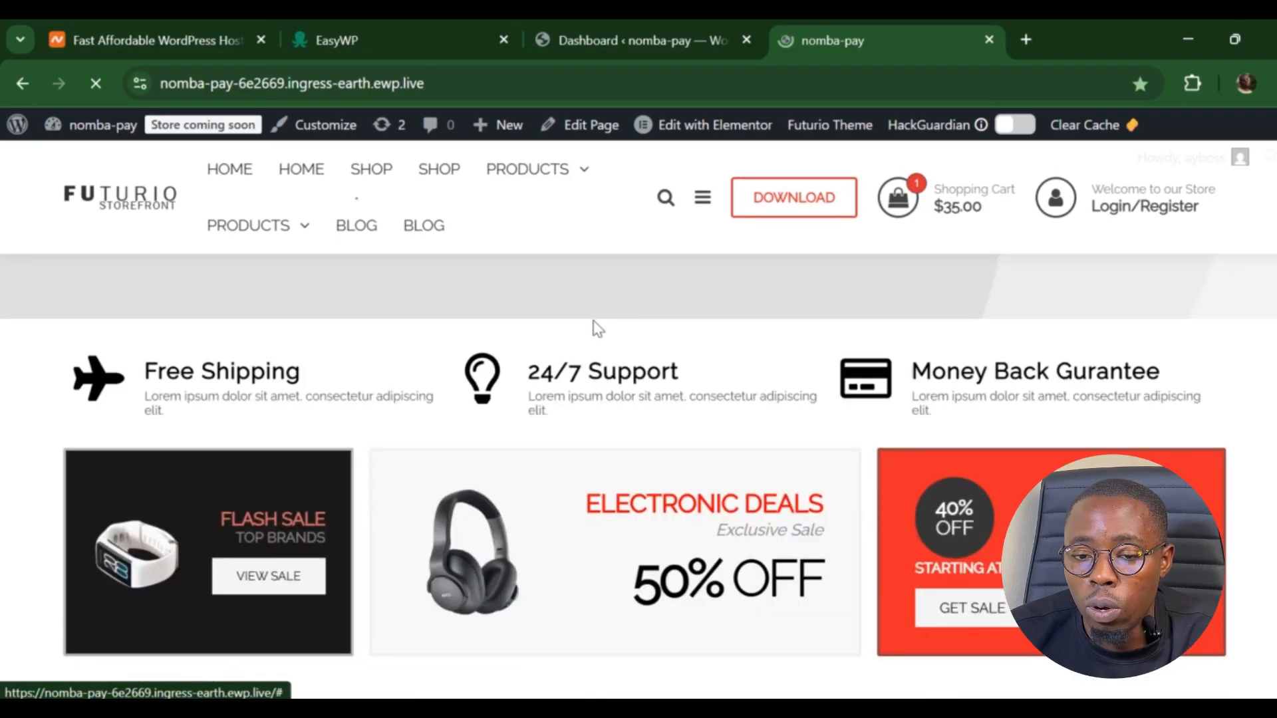
pyautogui.scroll(-10, 597, 328)
pyautogui.scroll(10, 596, 328)
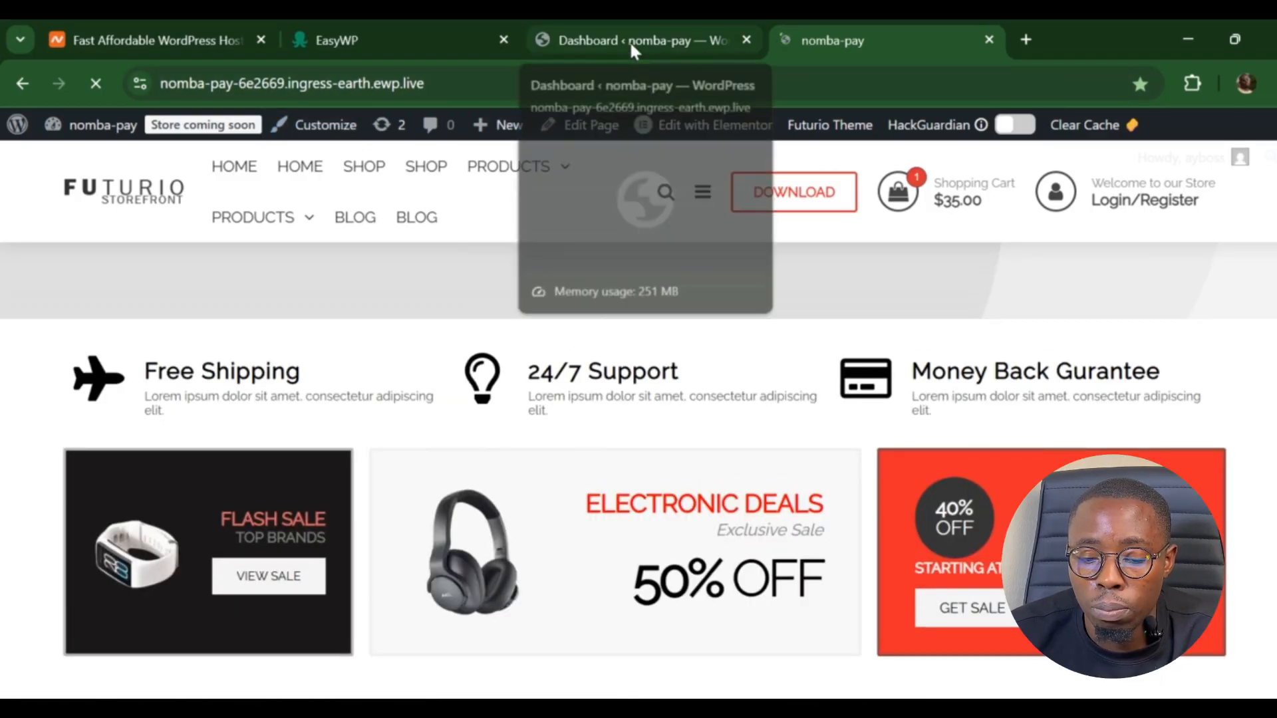
# - Search the plugin directory for 'Nomba', then install and activate Nomba Payment Gateway for WooCommerce
pyautogui.click(606, 36)
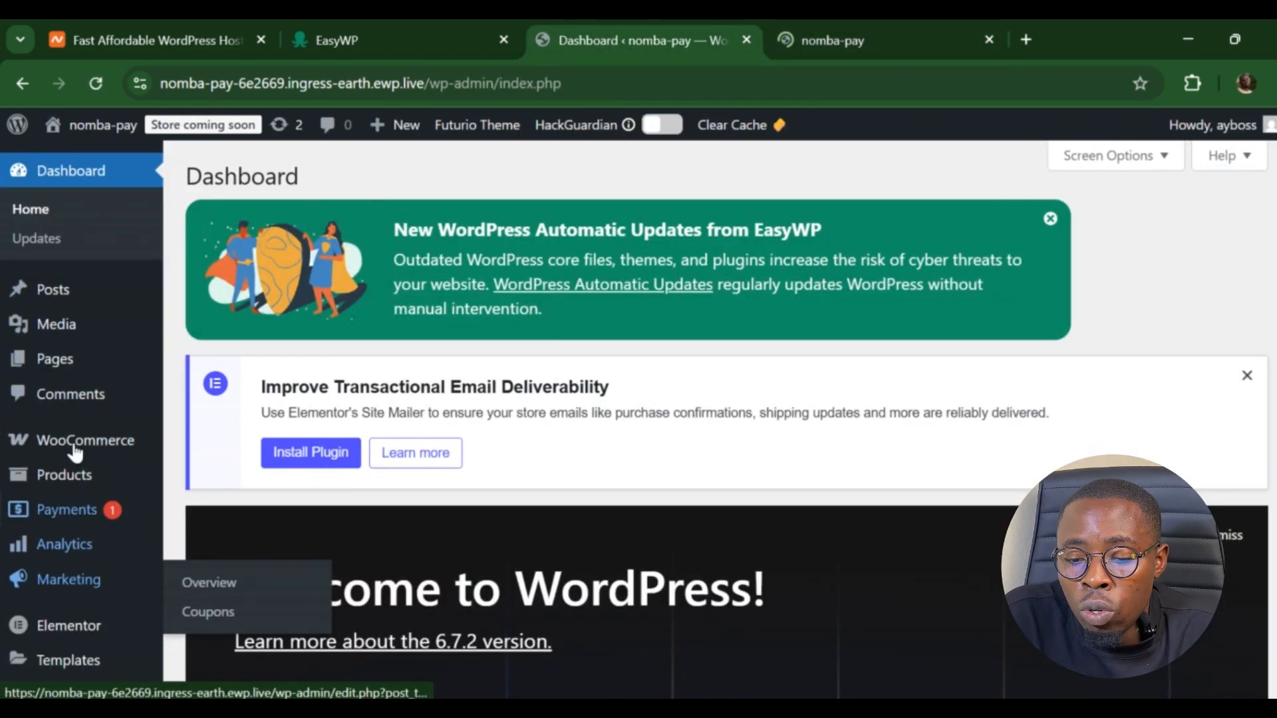
pyautogui.moveTo(145, 471)
pyautogui.scroll(-5, 145, 471)
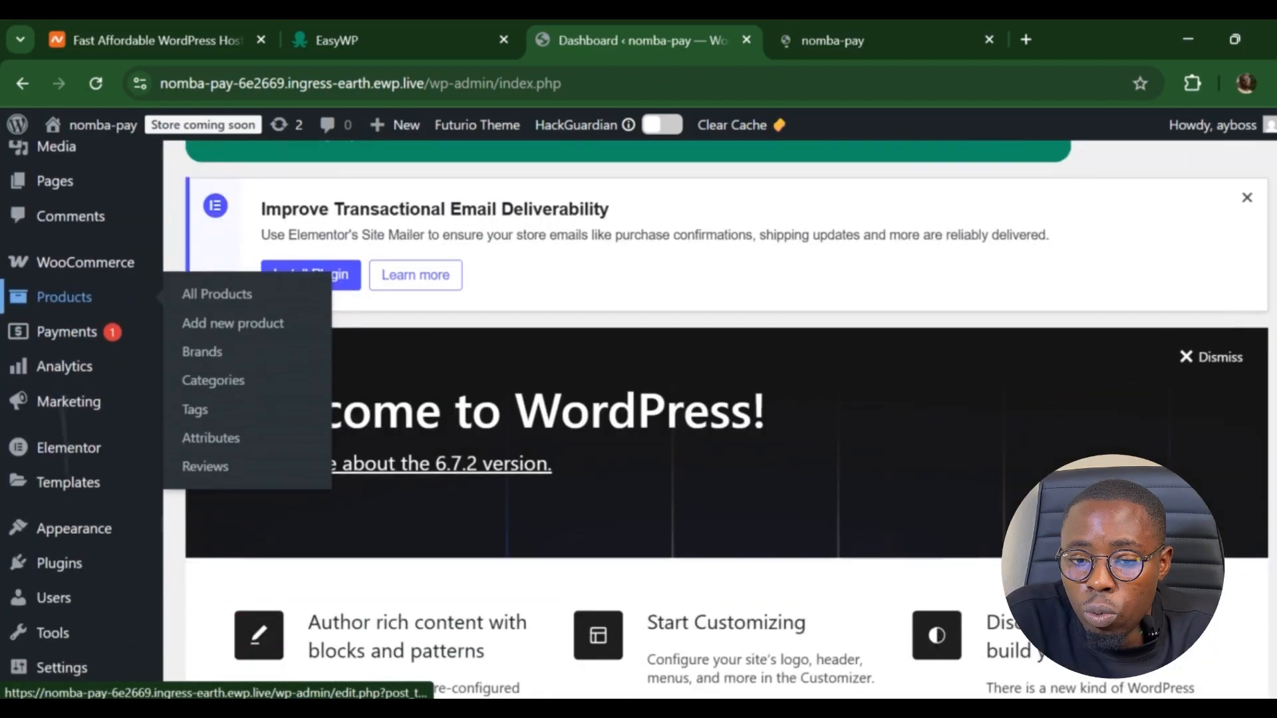
pyautogui.click(60, 536)
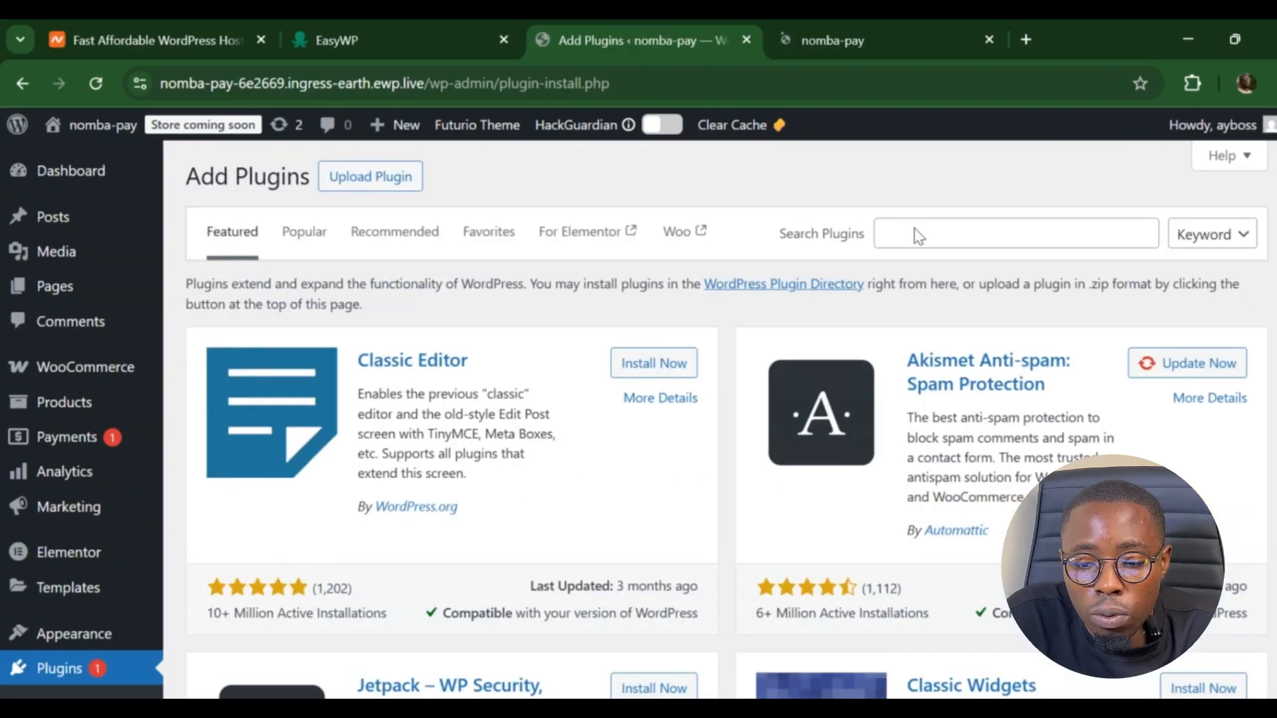
pyautogui.click(915, 238)
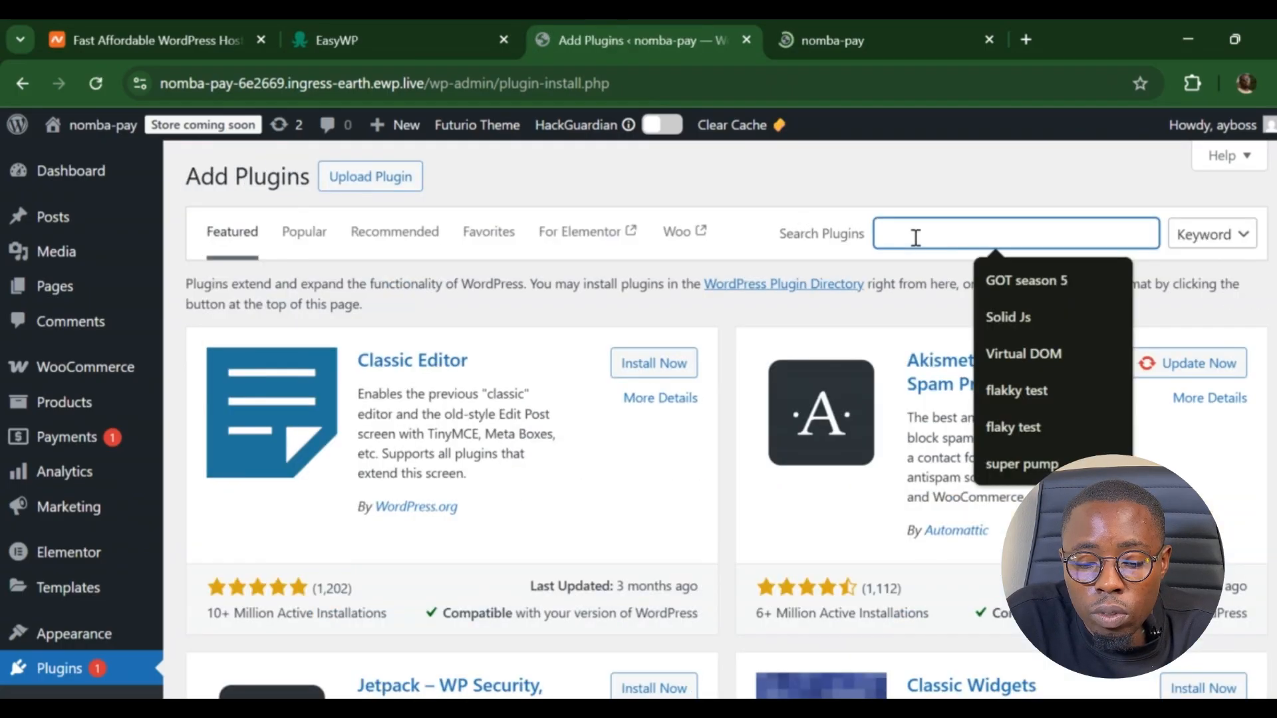
pyautogui.write('Nom')
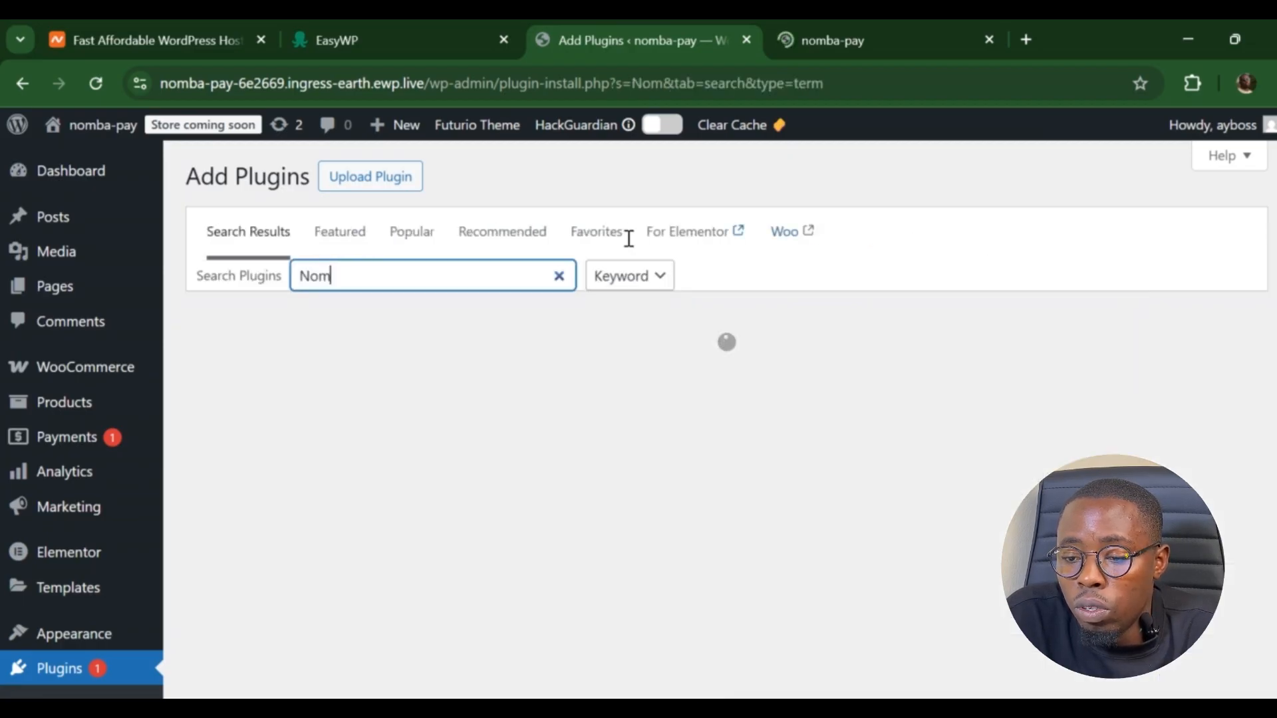
pyautogui.write('ba')
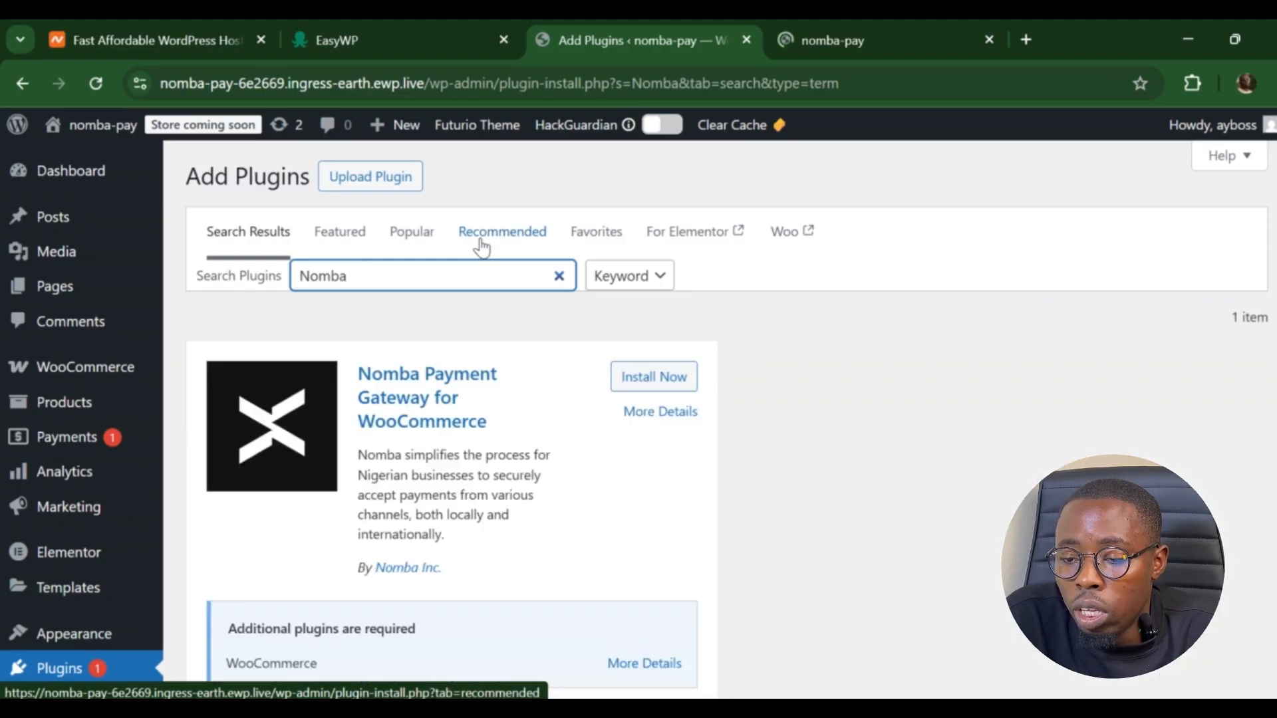
pyautogui.click(663, 385)
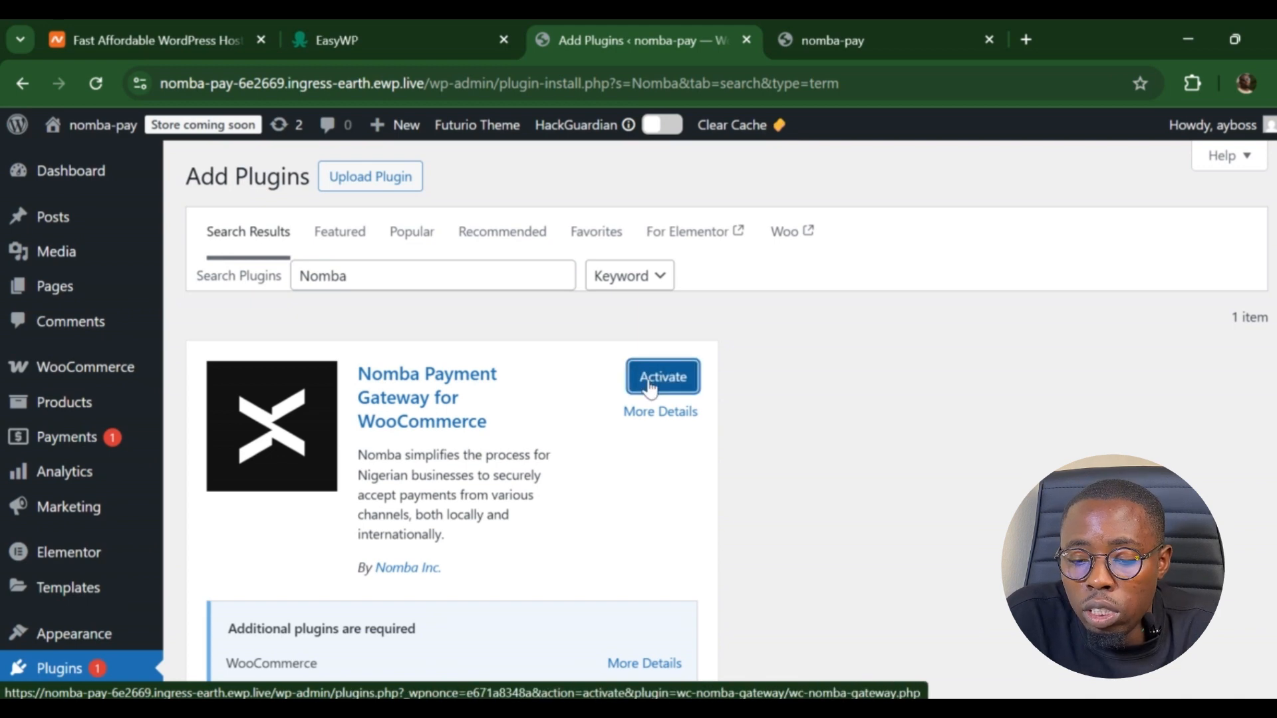
pyautogui.click(646, 386)
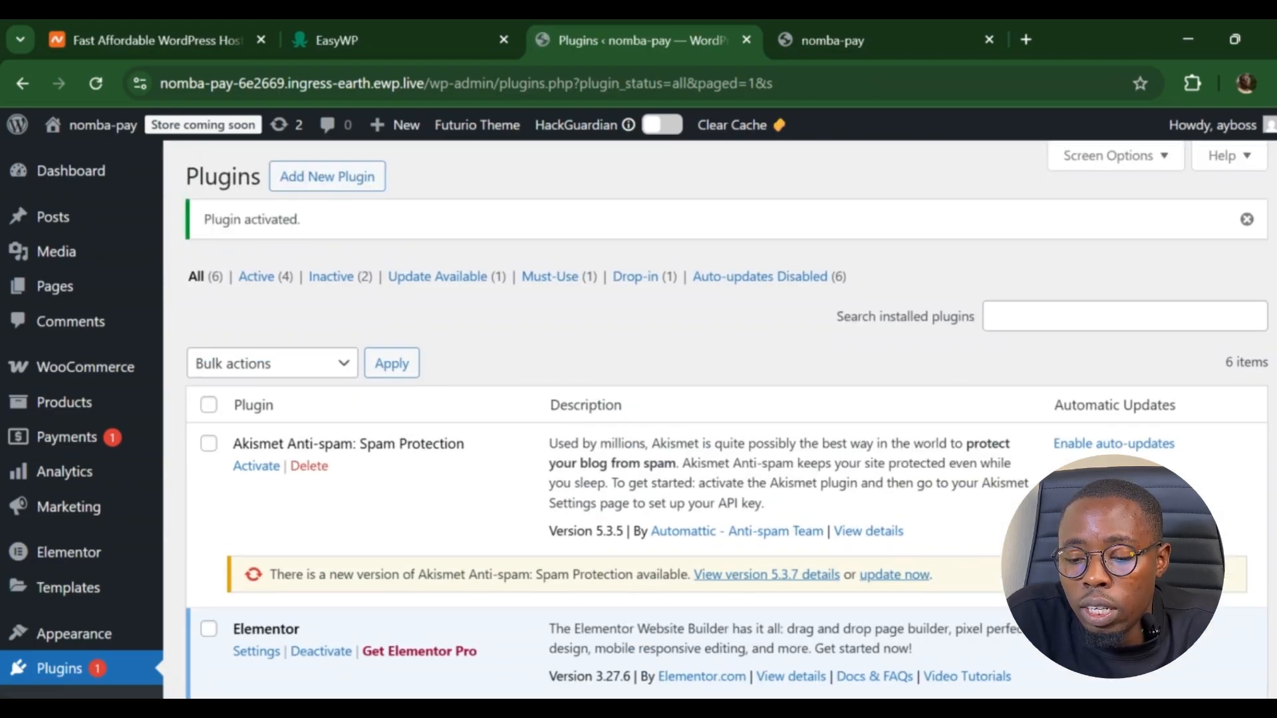
# - Open Settings for Nomba Payment Gateway for WooCommerce from the Installed Plugins list
pyautogui.scroll(-6, 725, 419)
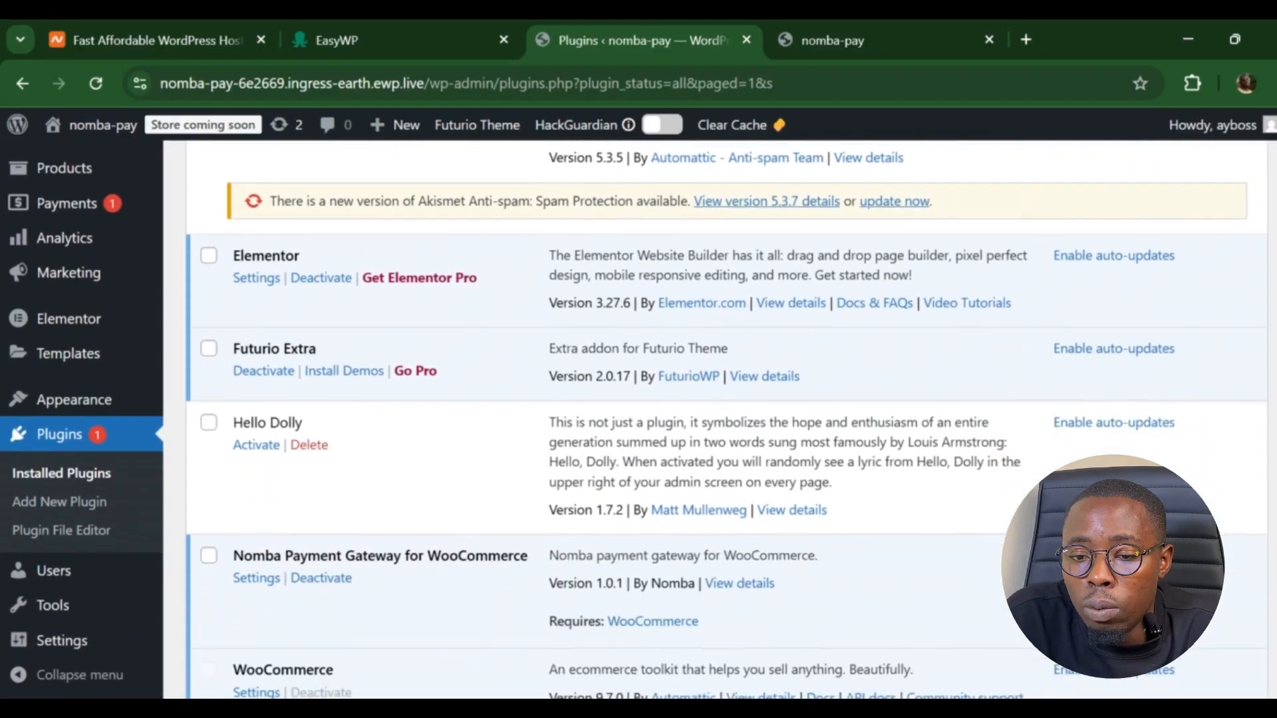
pyautogui.scroll(-2, 752, 555)
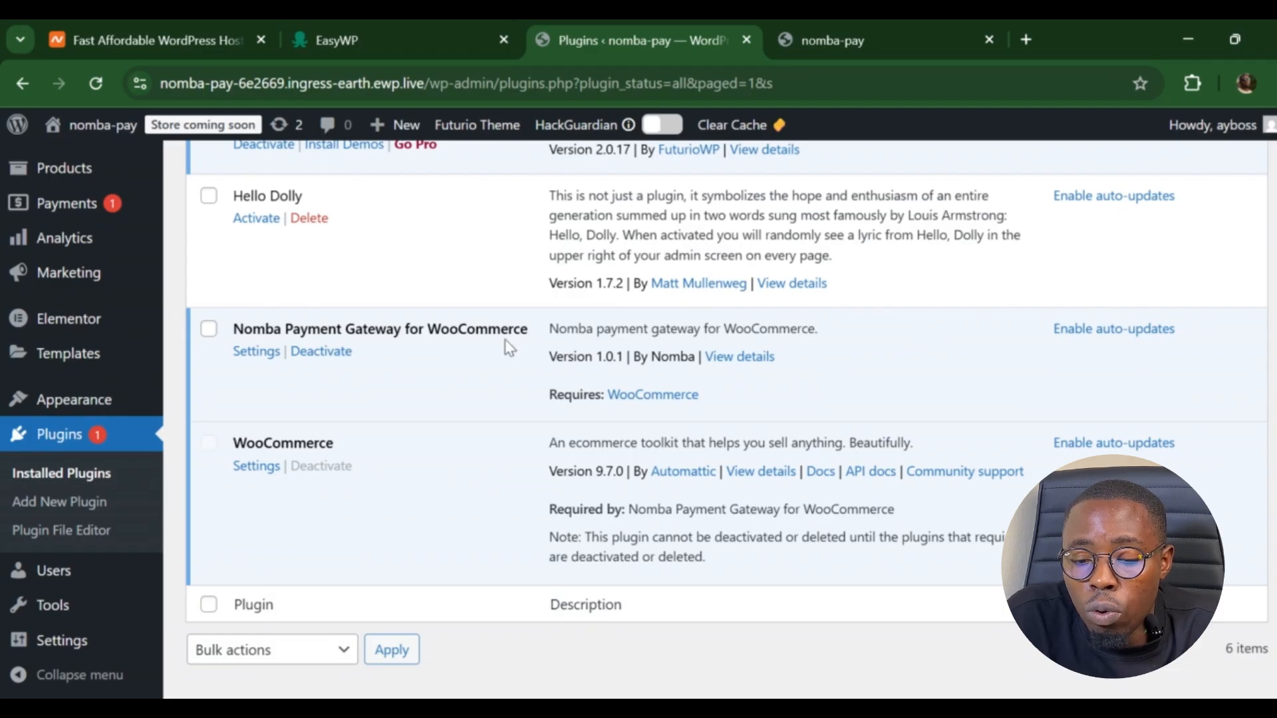
pyautogui.click(256, 354)
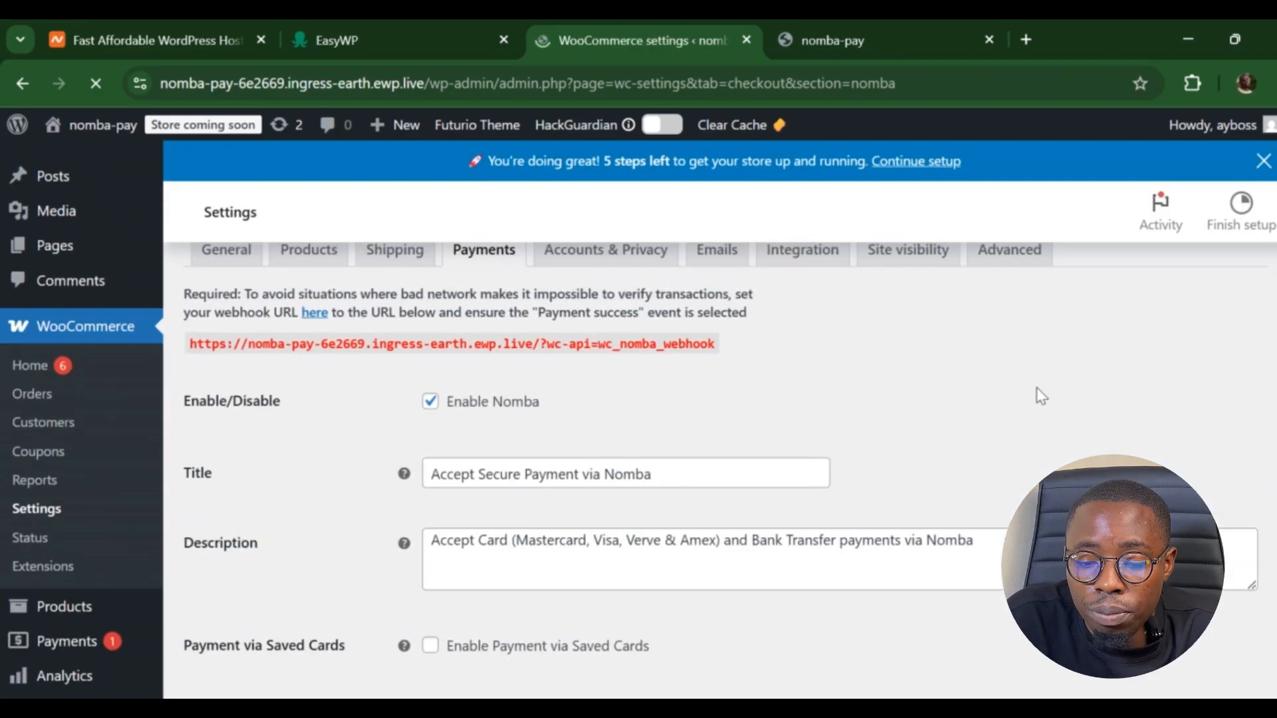
# - Review the Nomba settings: Enable Nomba ticked, test and live API credential fields empty
pyautogui.scroll(-4, 1041, 397)
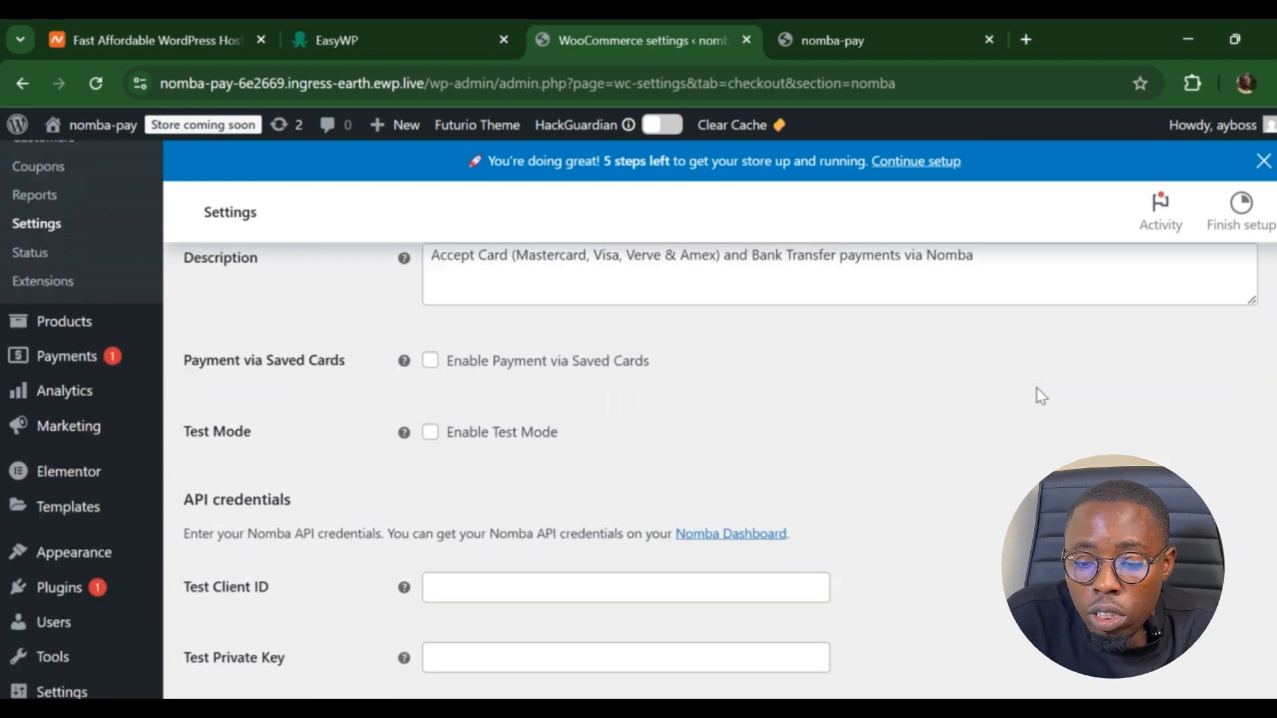
pyautogui.scroll(-3, 1041, 397)
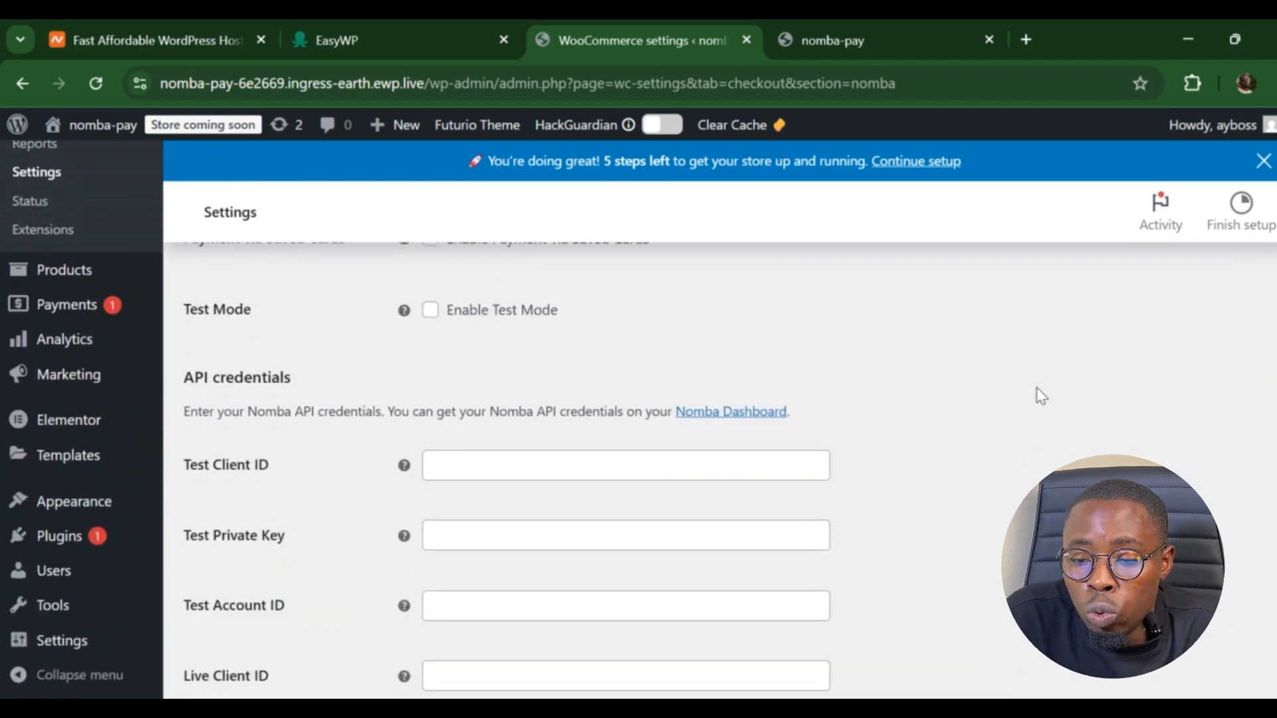
pyautogui.scroll(1, 1041, 396)
pyautogui.scroll(-3, 1041, 397)
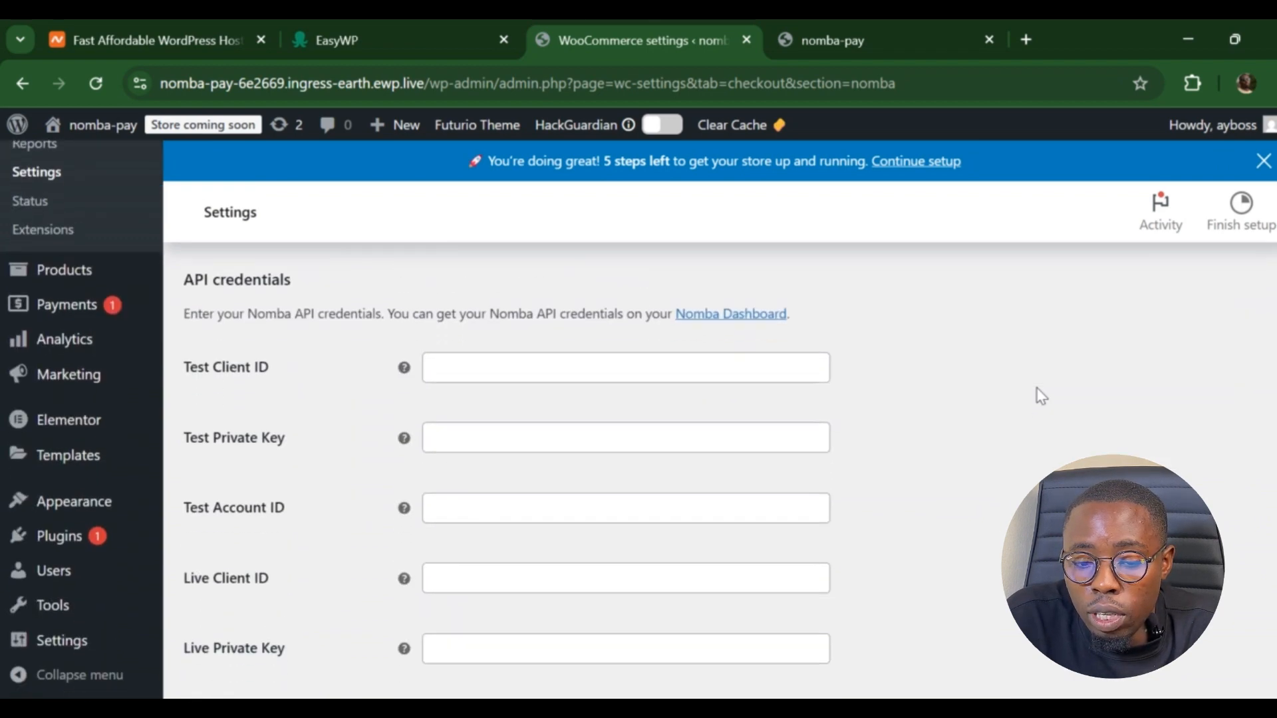
pyautogui.scroll(1, 1041, 397)
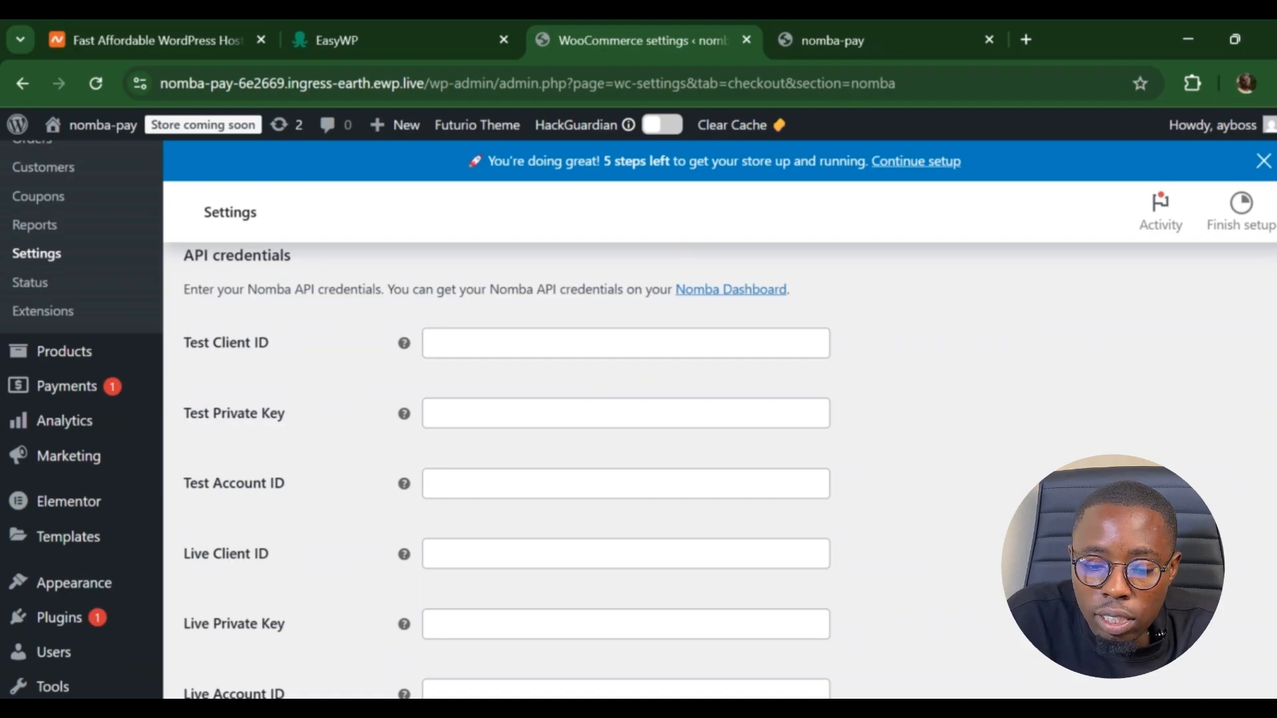
pyautogui.scroll(-1, 505, 419)
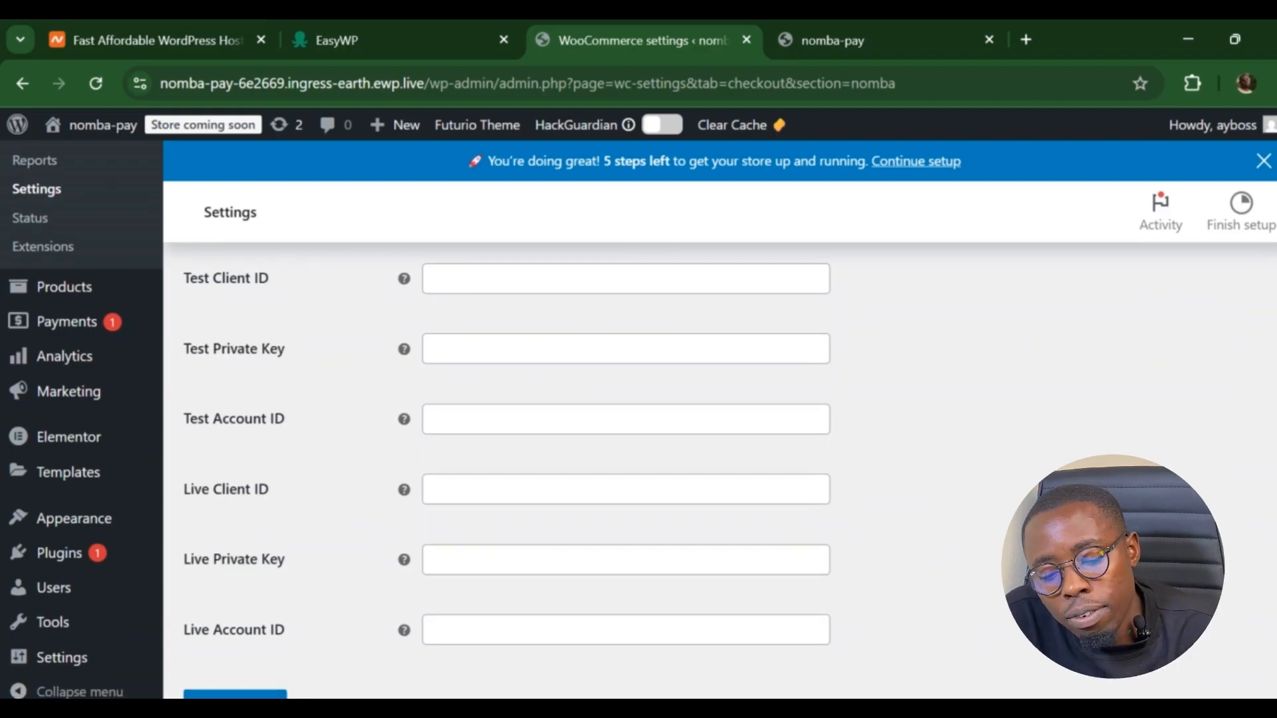
pyautogui.scroll(-2, 625, 465)
pyautogui.scroll(3, 625, 466)
pyautogui.scroll(3, 511, 419)
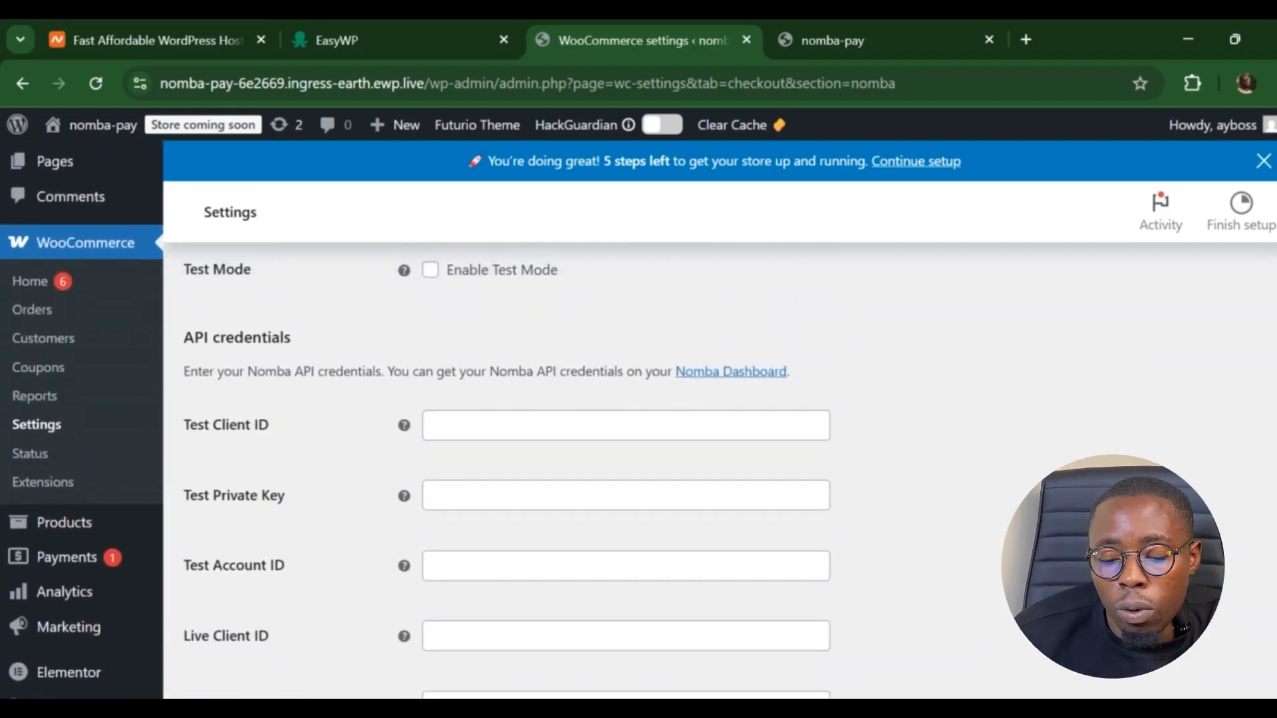
pyautogui.scroll(-1, 625, 419)
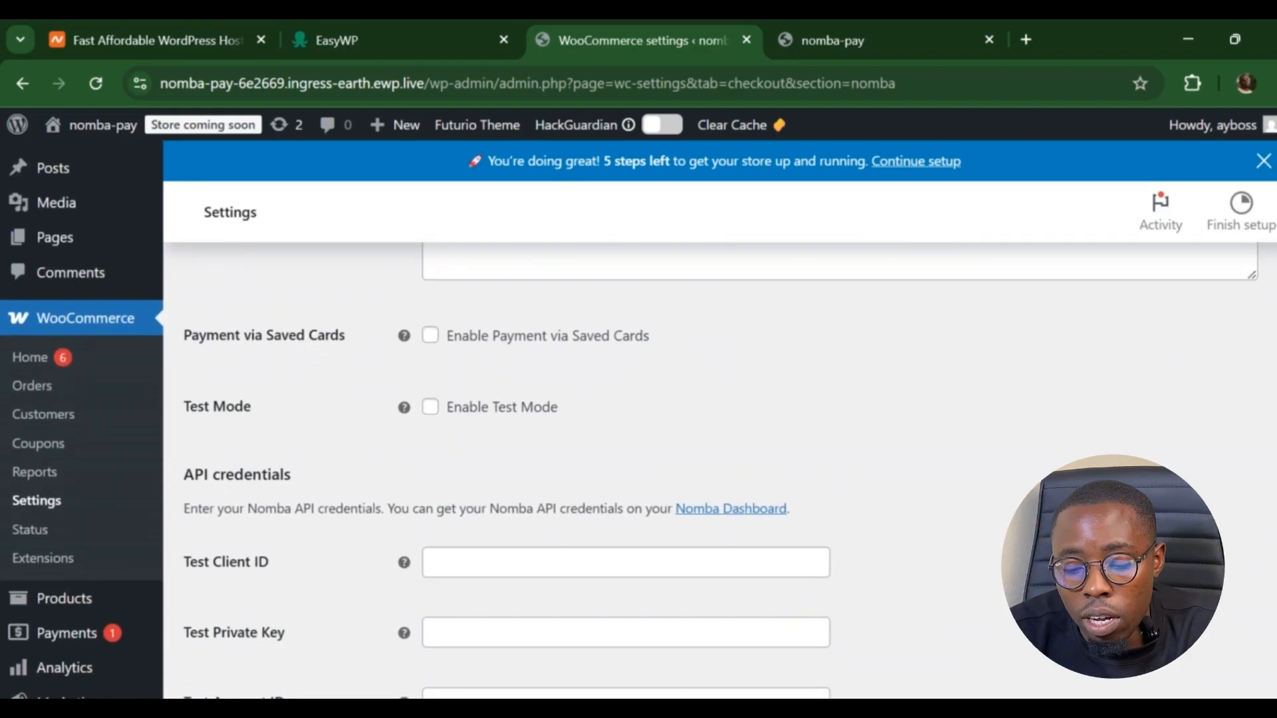
pyautogui.scroll(-4, 625, 465)
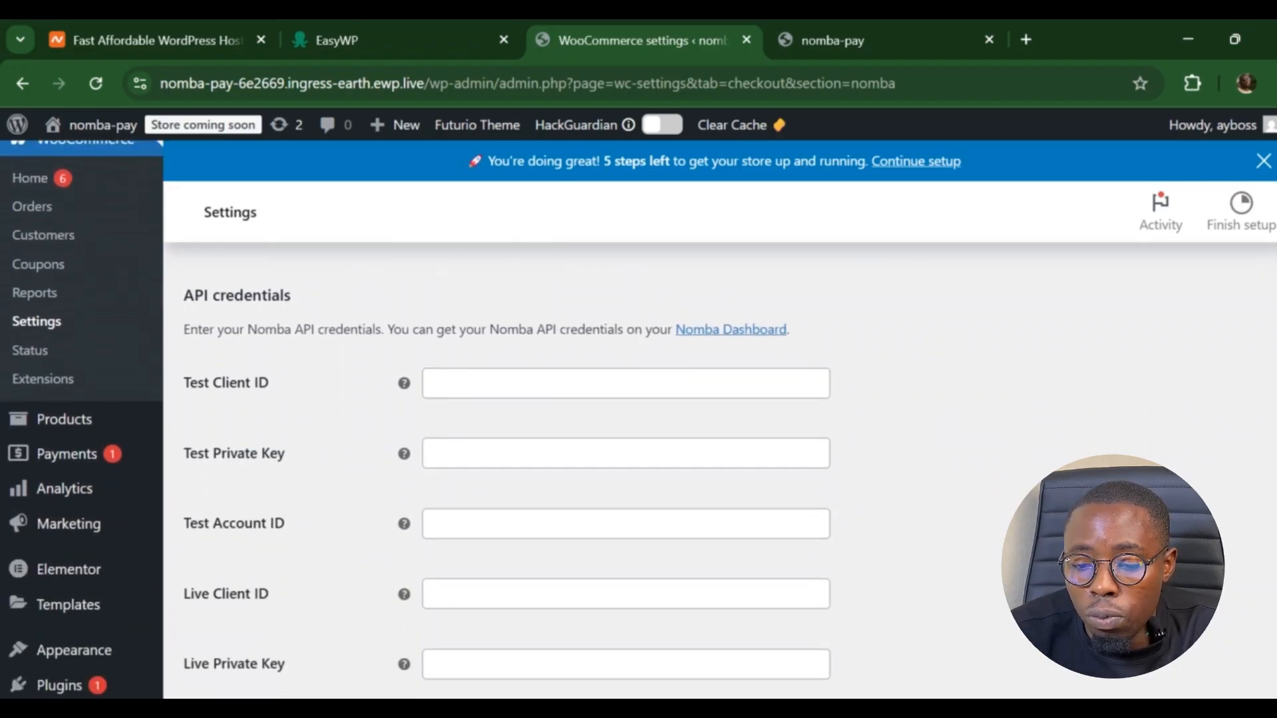
pyautogui.scroll(4, 626, 419)
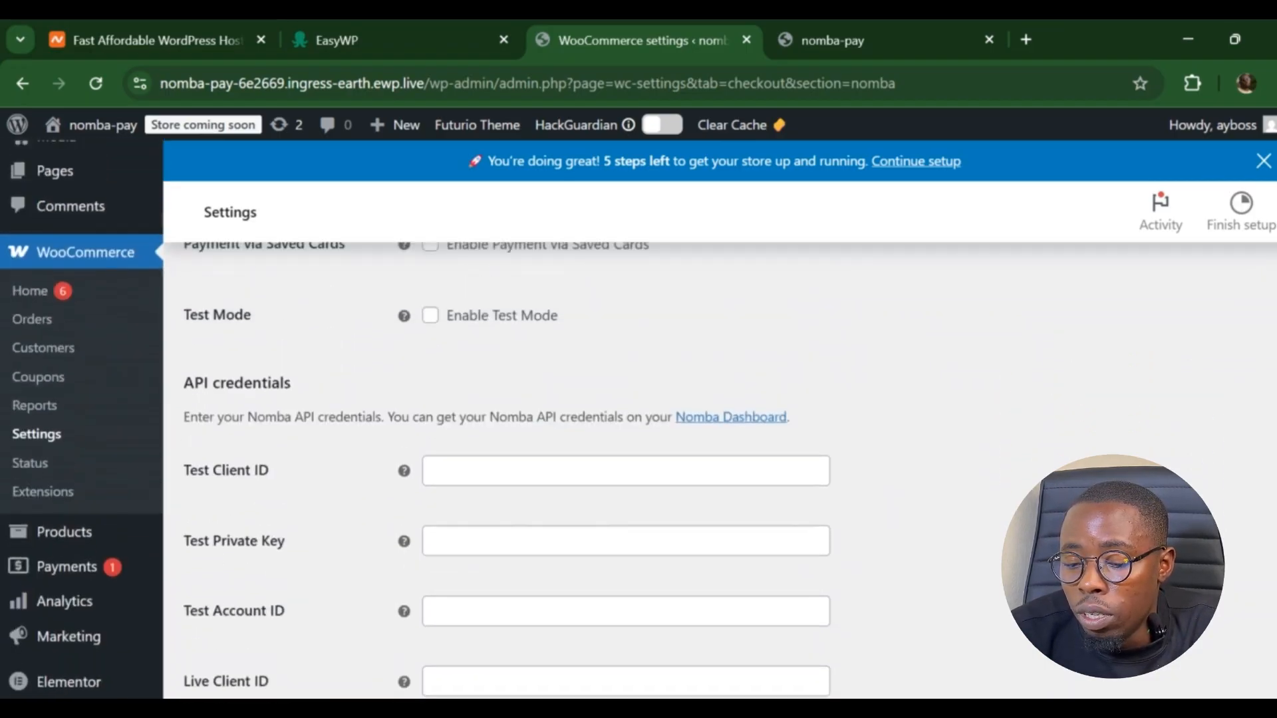
pyautogui.scroll(-2, 625, 419)
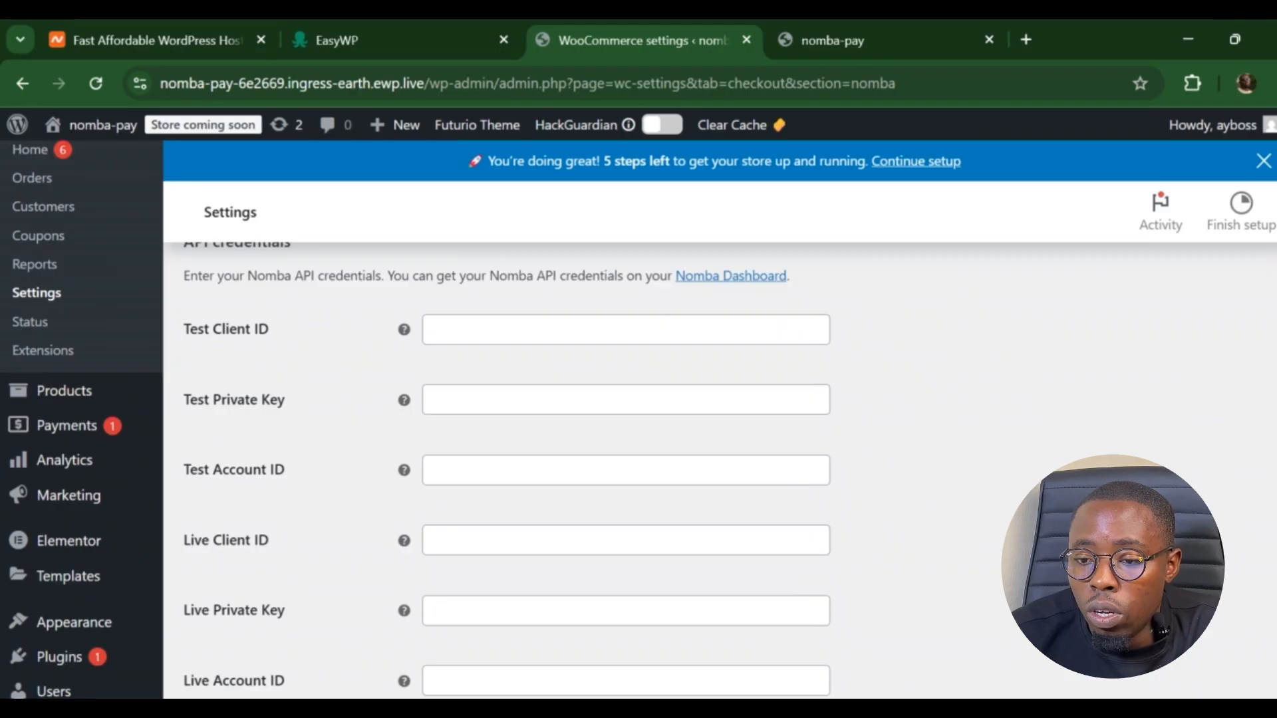
pyautogui.scroll(-1, 1112, 292)
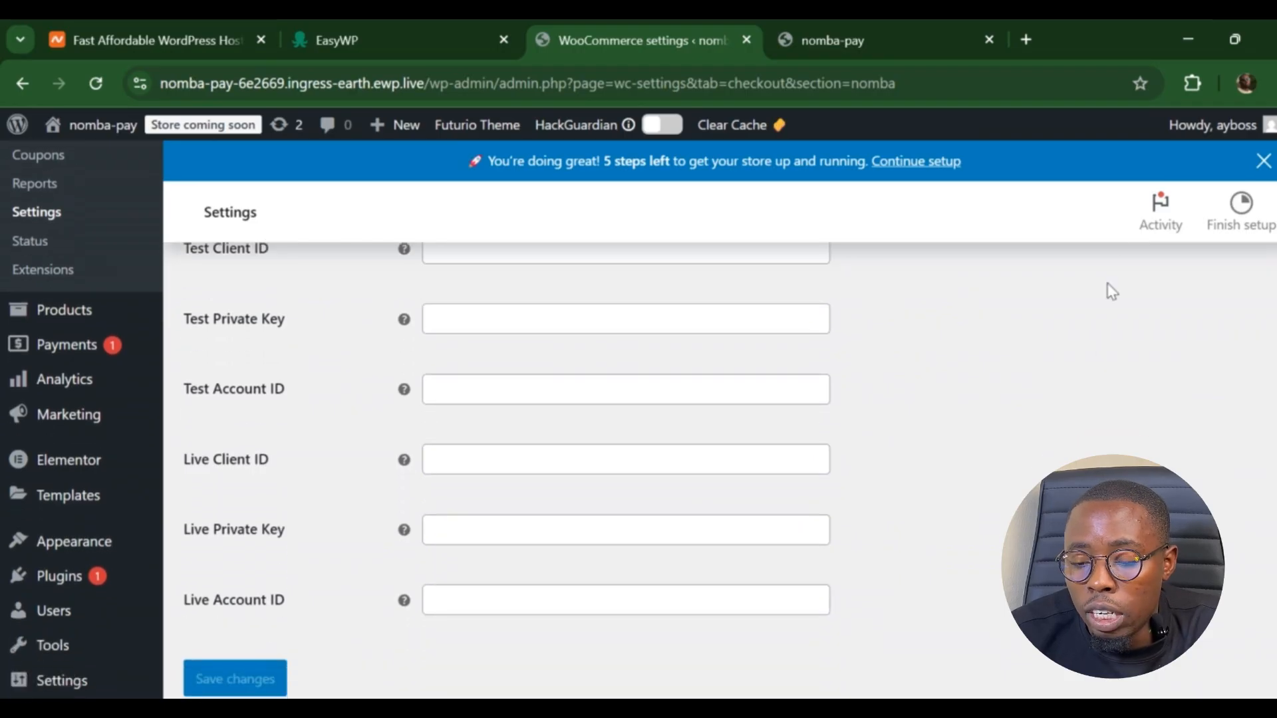
# - Open dashboard.nomba.com in a new tab and log in with the saved credentials
pyautogui.click(1027, 39)
pyautogui.write('das')
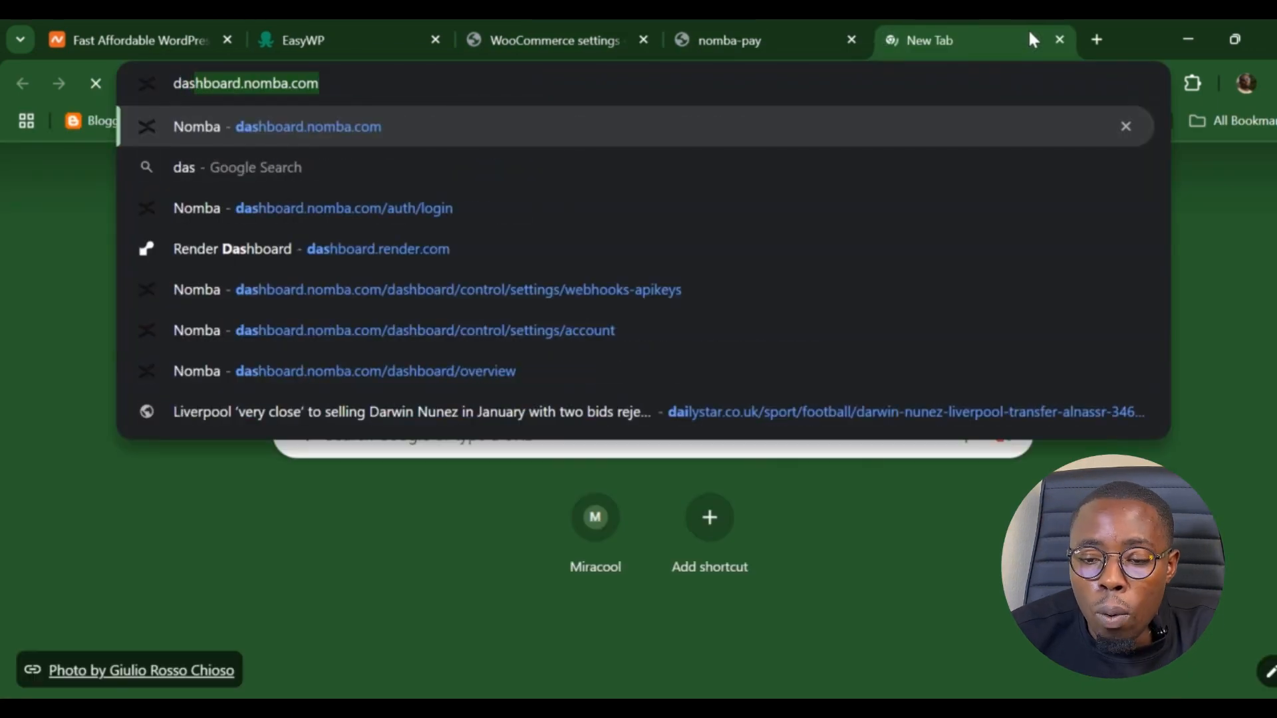
pyautogui.press('Return')
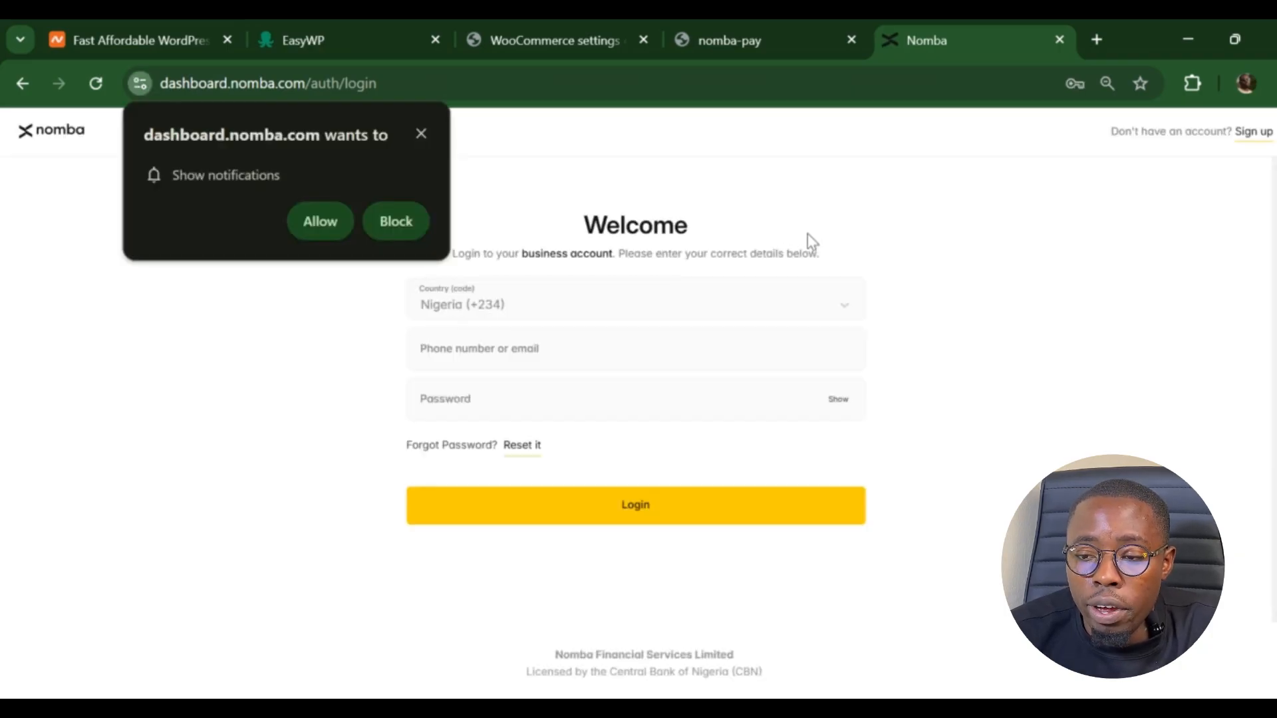
pyautogui.click(422, 134)
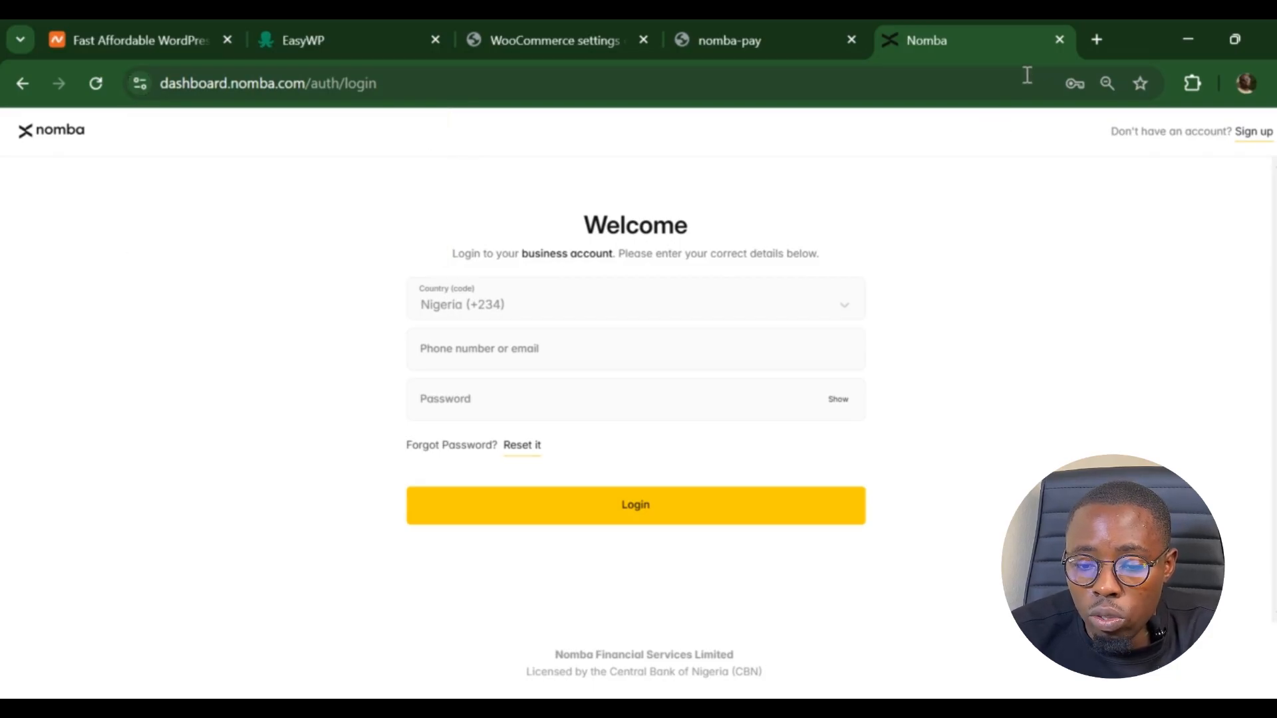
pyautogui.click(253, 90)
pyautogui.click(253, 90)
pyautogui.hotkey('shift', 'Home')
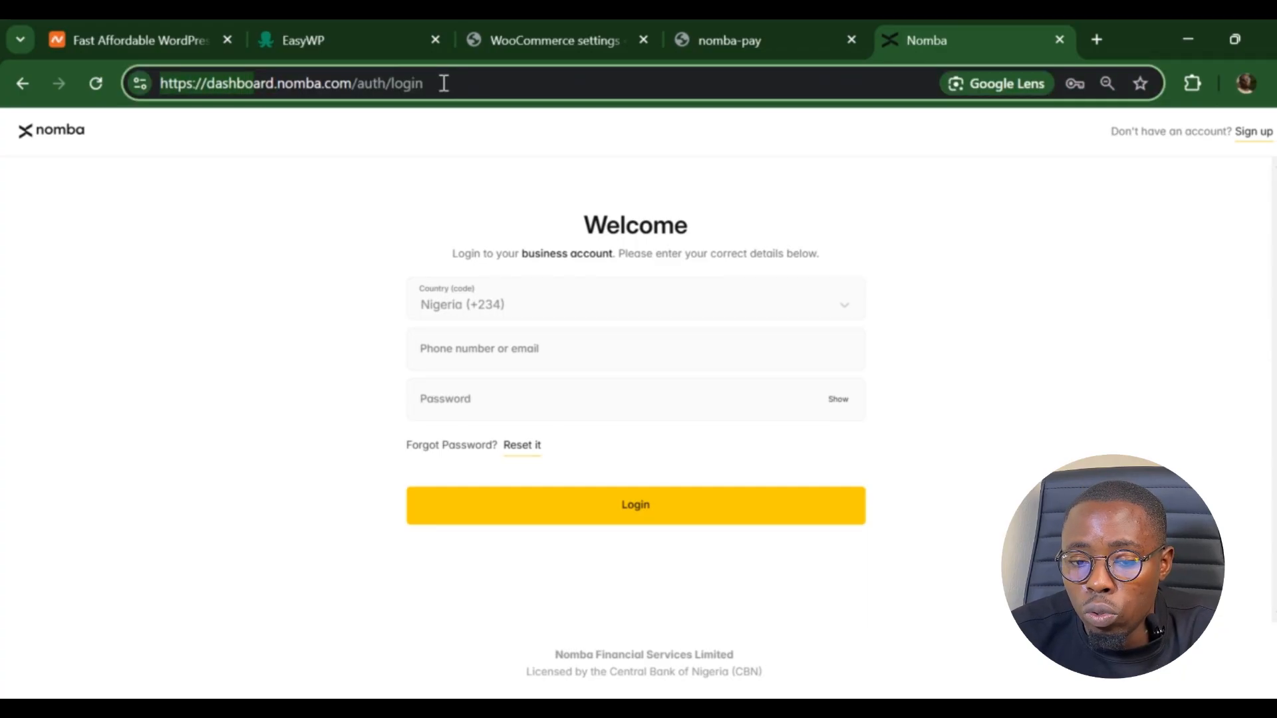
pyautogui.click(584, 327)
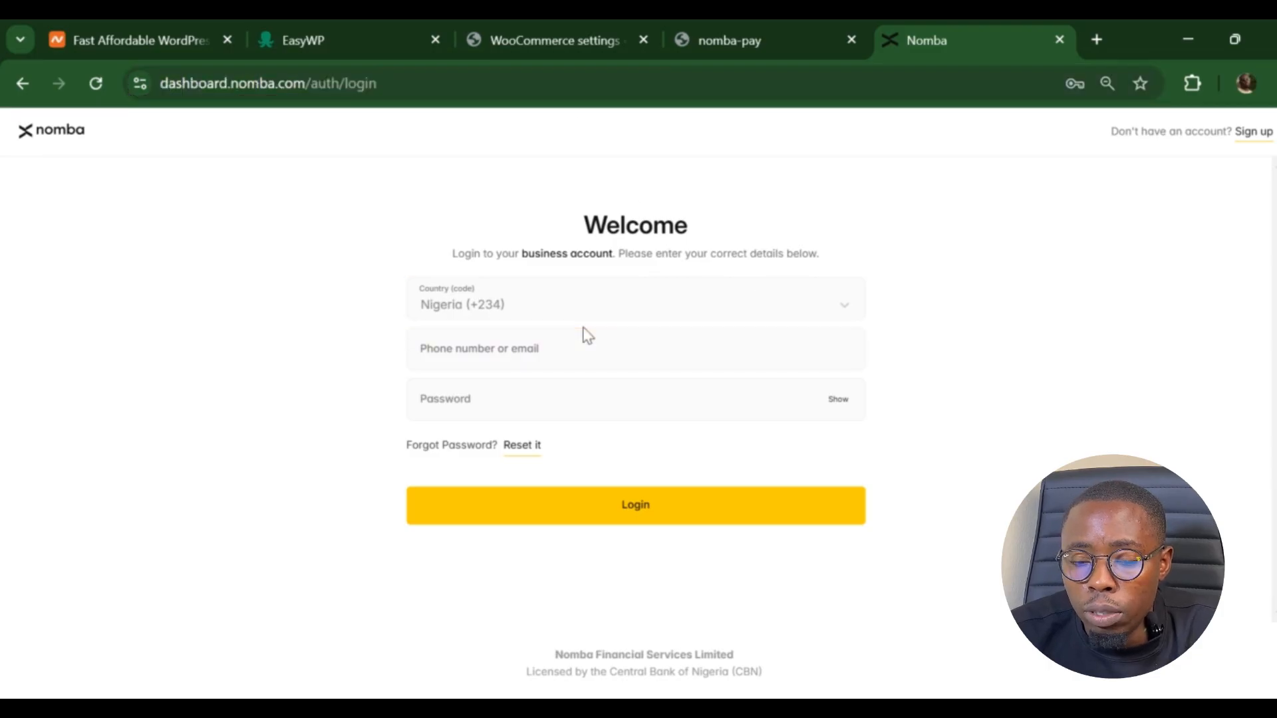
pyautogui.click(584, 347)
pyautogui.click(579, 353)
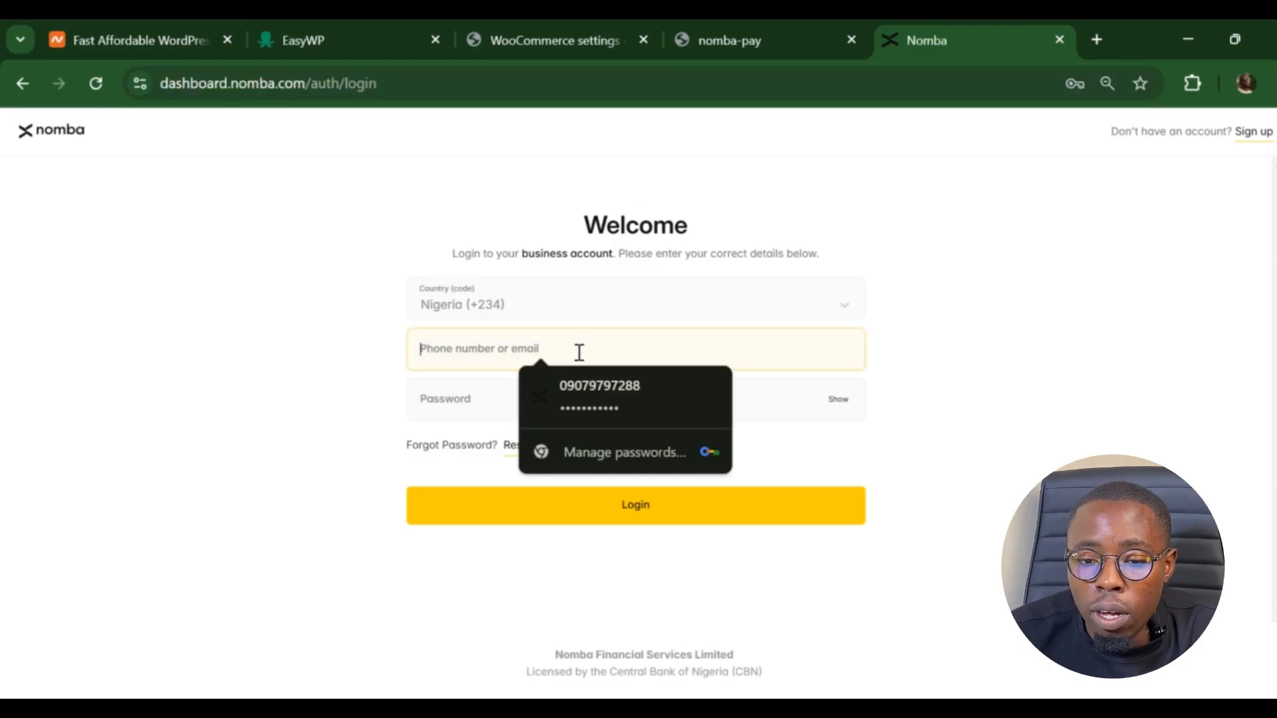
pyautogui.click(602, 385)
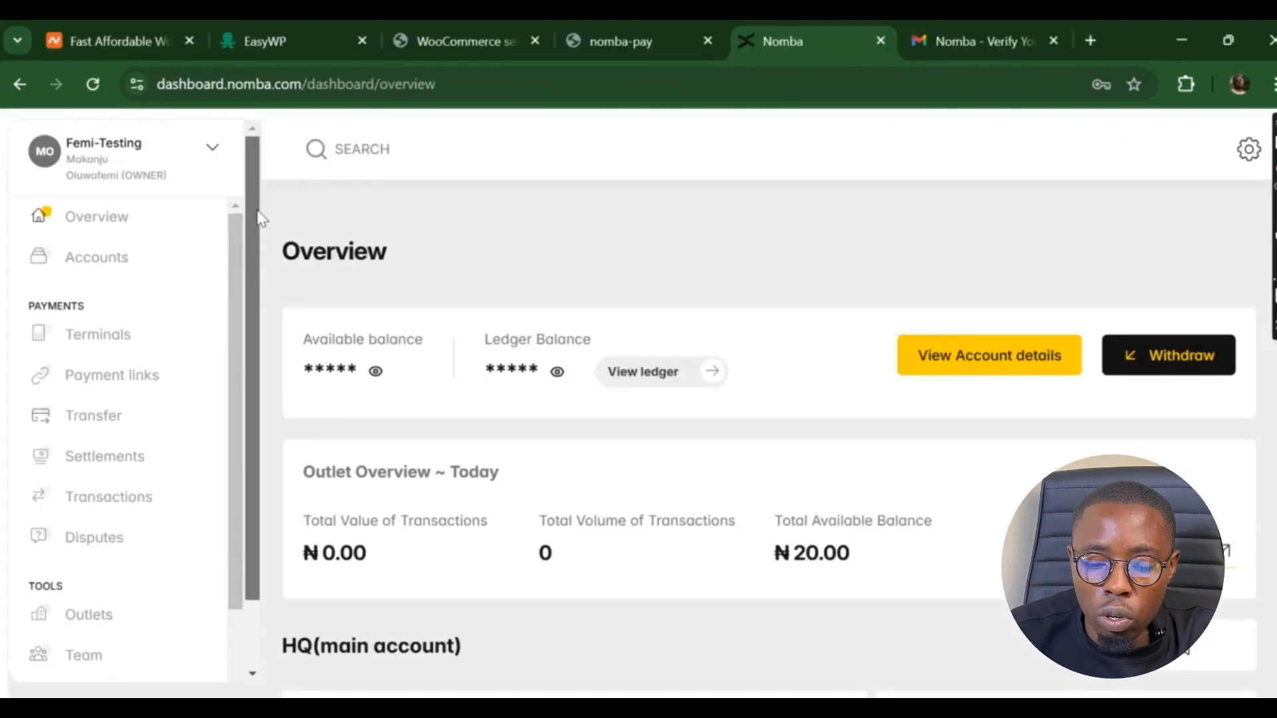
# - Go to Settings > Webhook & API Keys to show the test Client ID, Private key and Account ID
pyautogui.moveTo(240, 251); pyautogui.dragTo(256, 439)
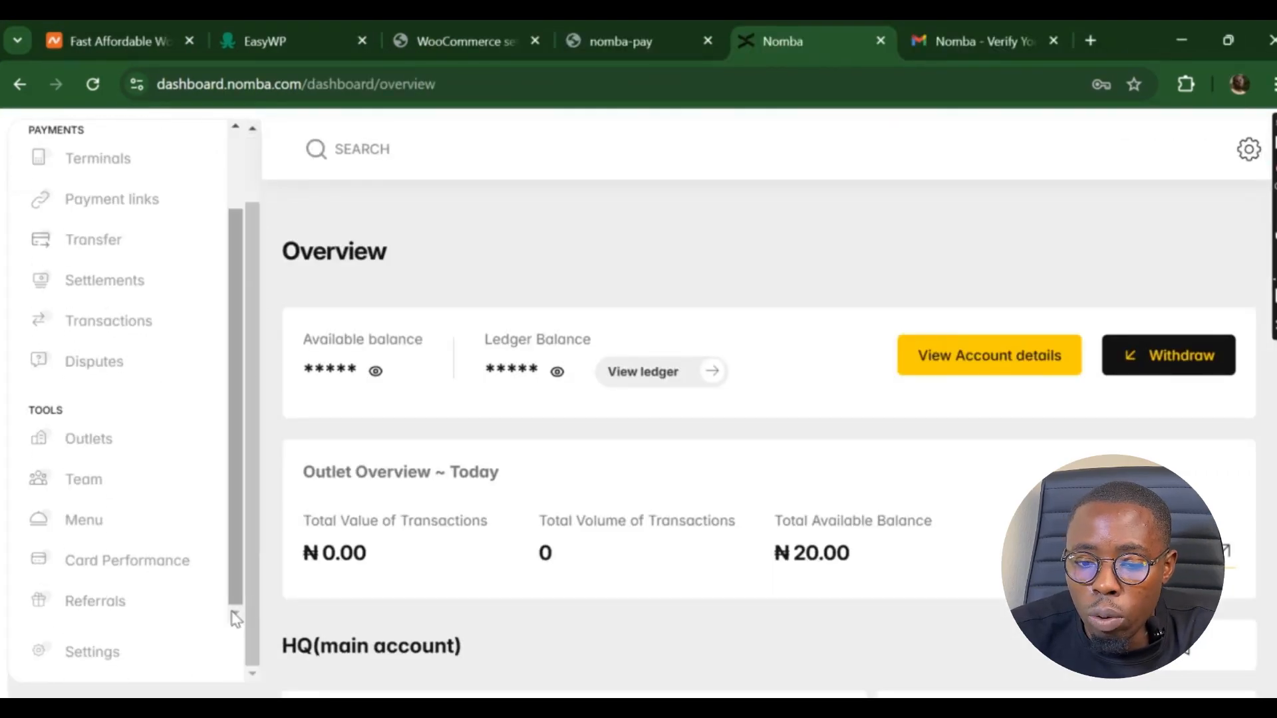
pyautogui.click(91, 651)
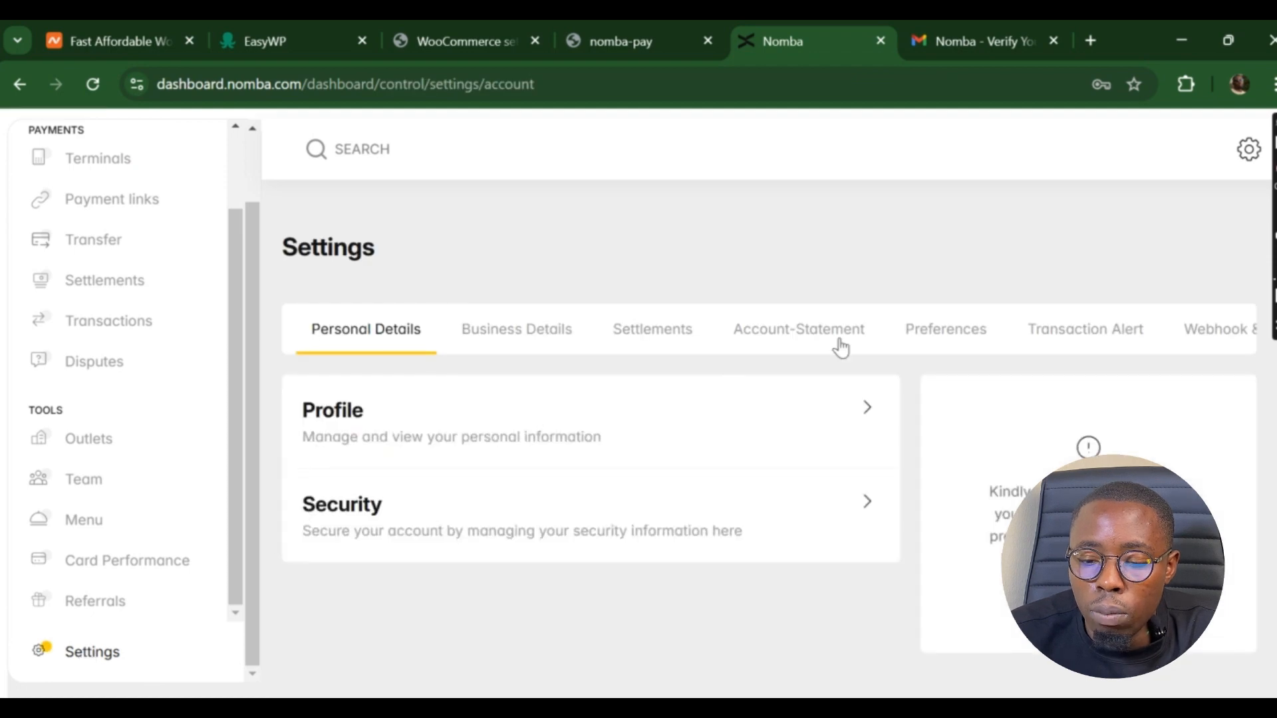
pyautogui.click(1195, 340)
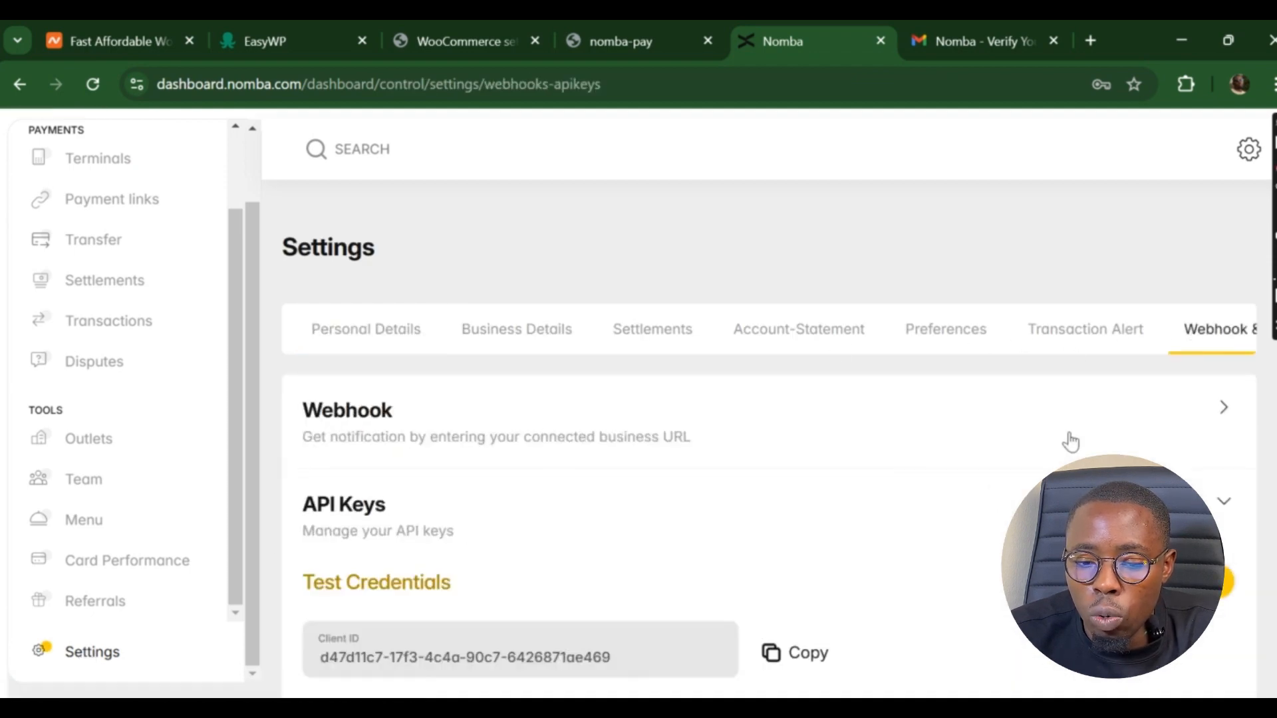
pyautogui.scroll(-4, 935, 485)
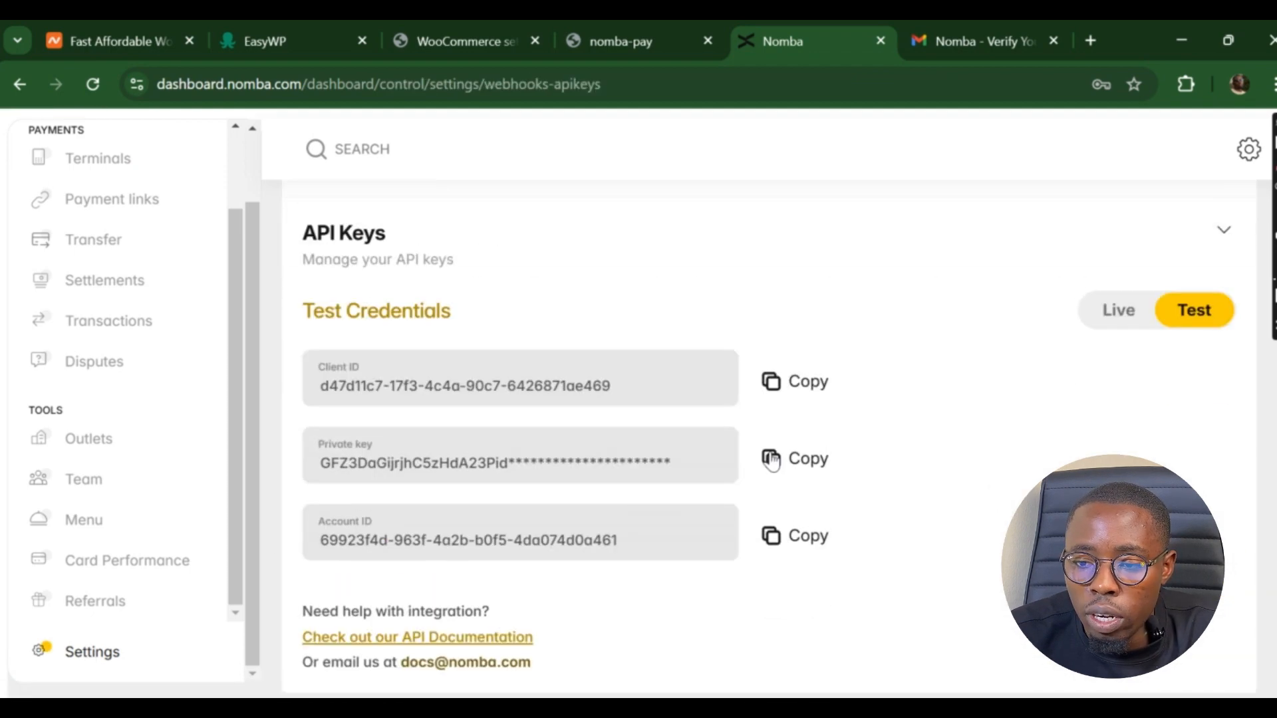
# - Copy the Nomba test Client ID, Private Key and Account ID into the matching WooCommerce test fields
pyautogui.click(809, 381)
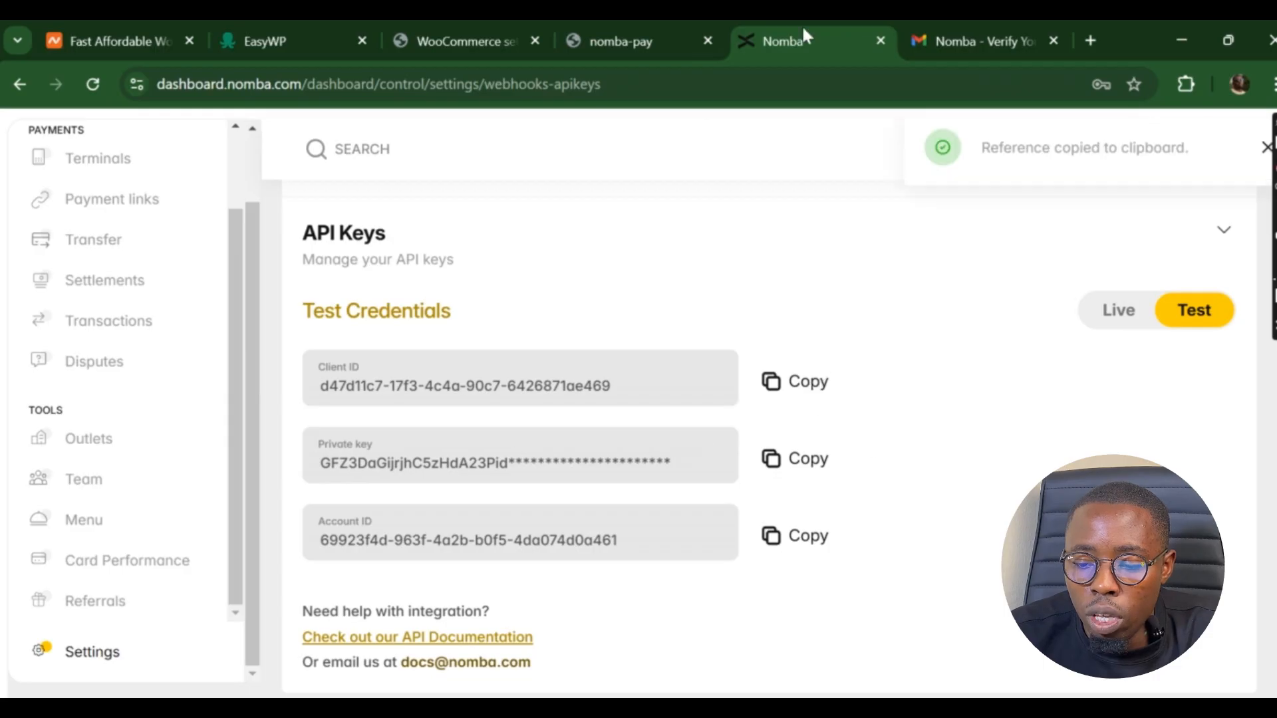
pyautogui.click(464, 40)
pyautogui.click(465, 254)
pyautogui.hotkey('ctrl', 'v')
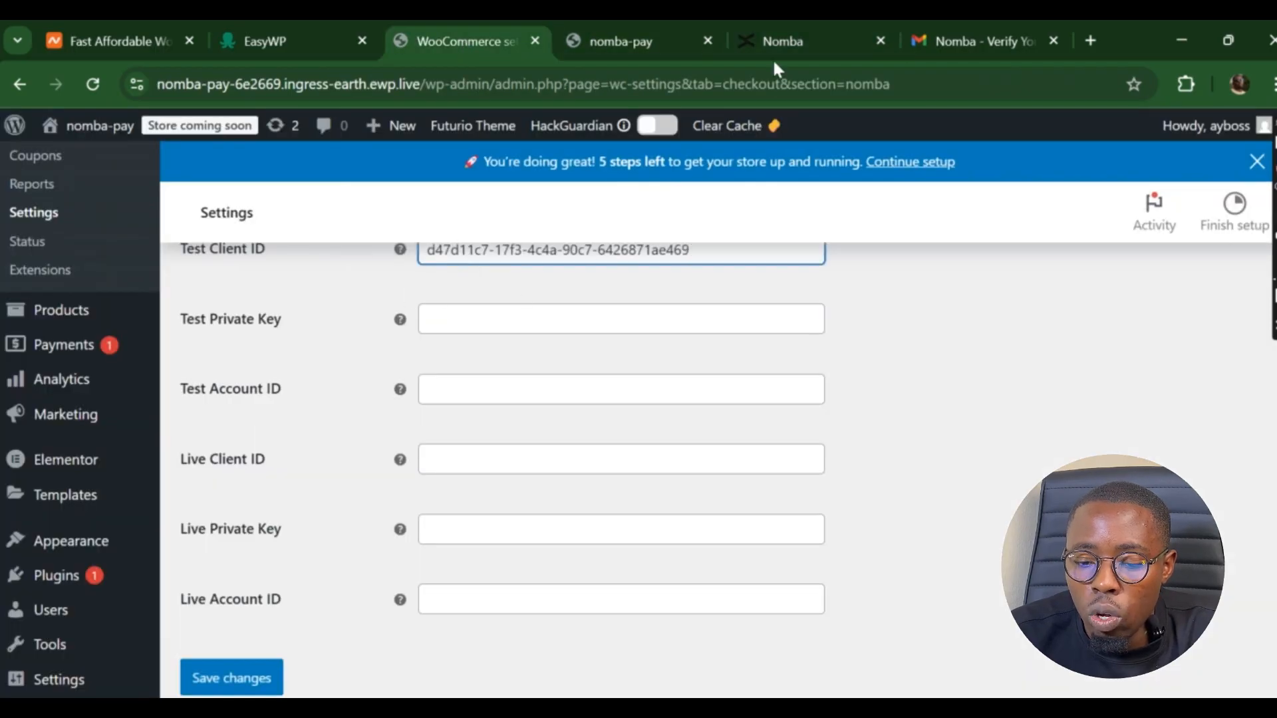
pyautogui.click(815, 48)
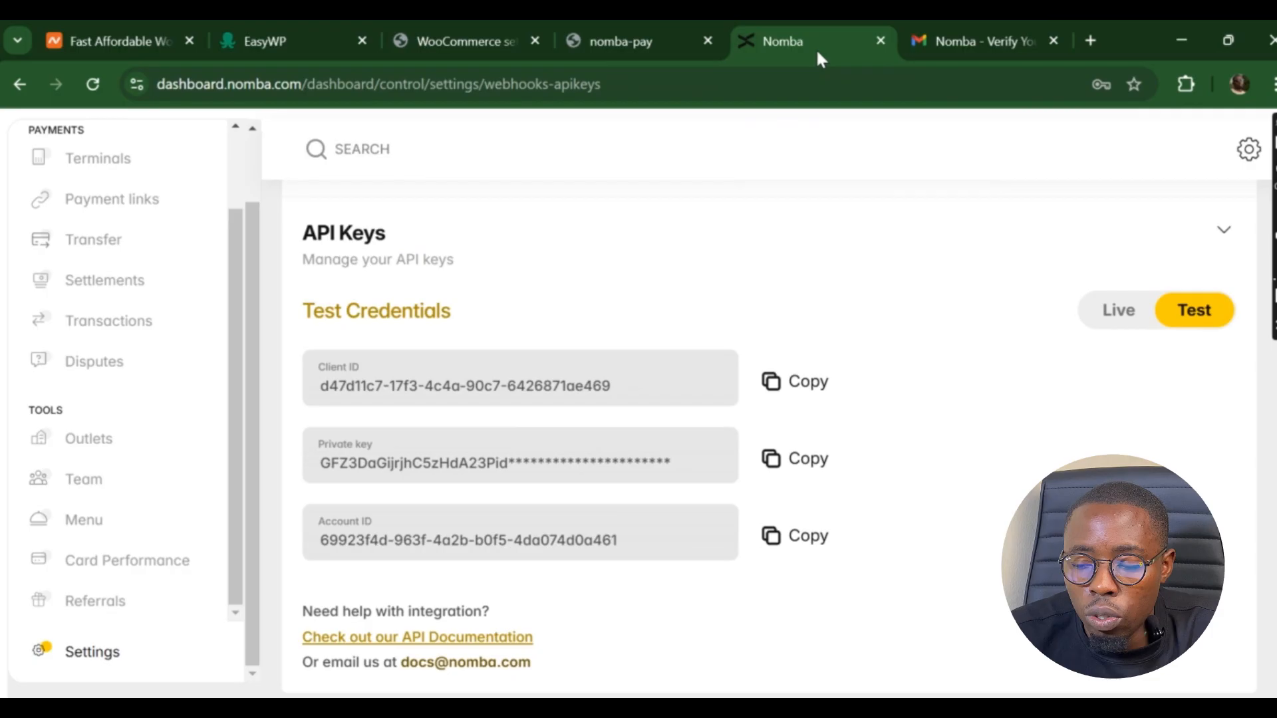
pyautogui.click(811, 459)
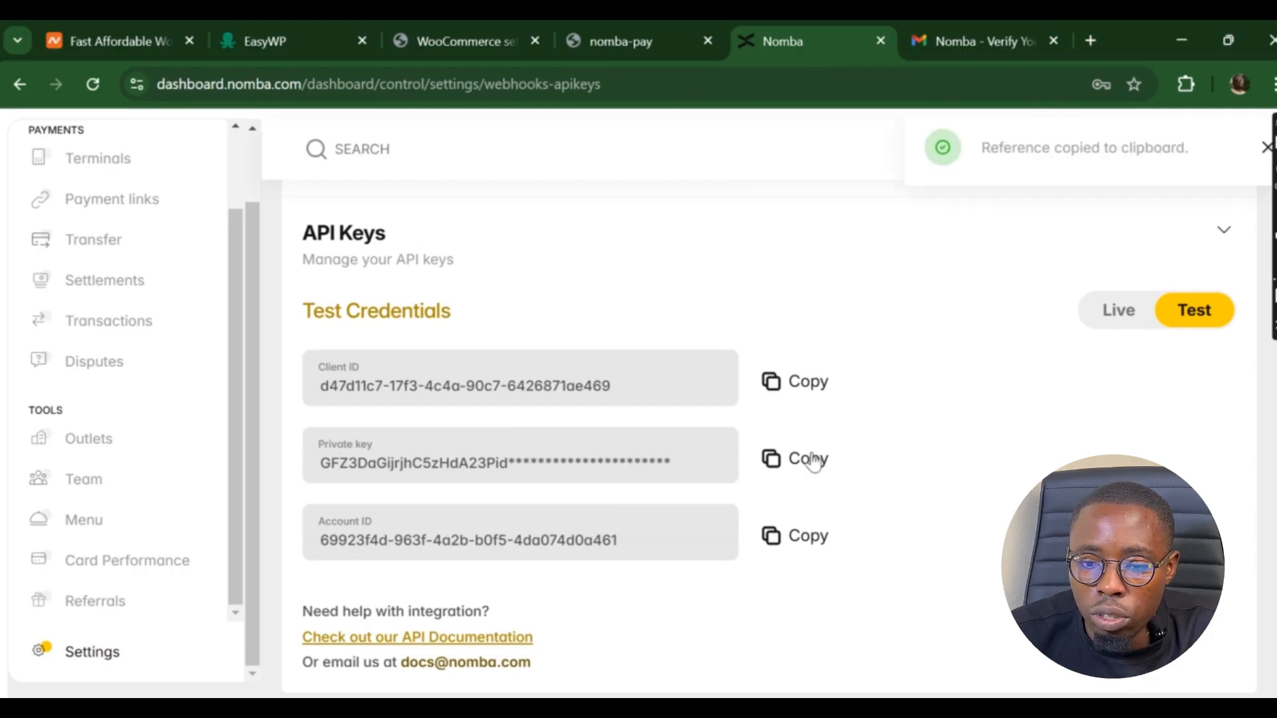
pyautogui.click(619, 42)
pyautogui.click(466, 40)
pyautogui.click(480, 324)
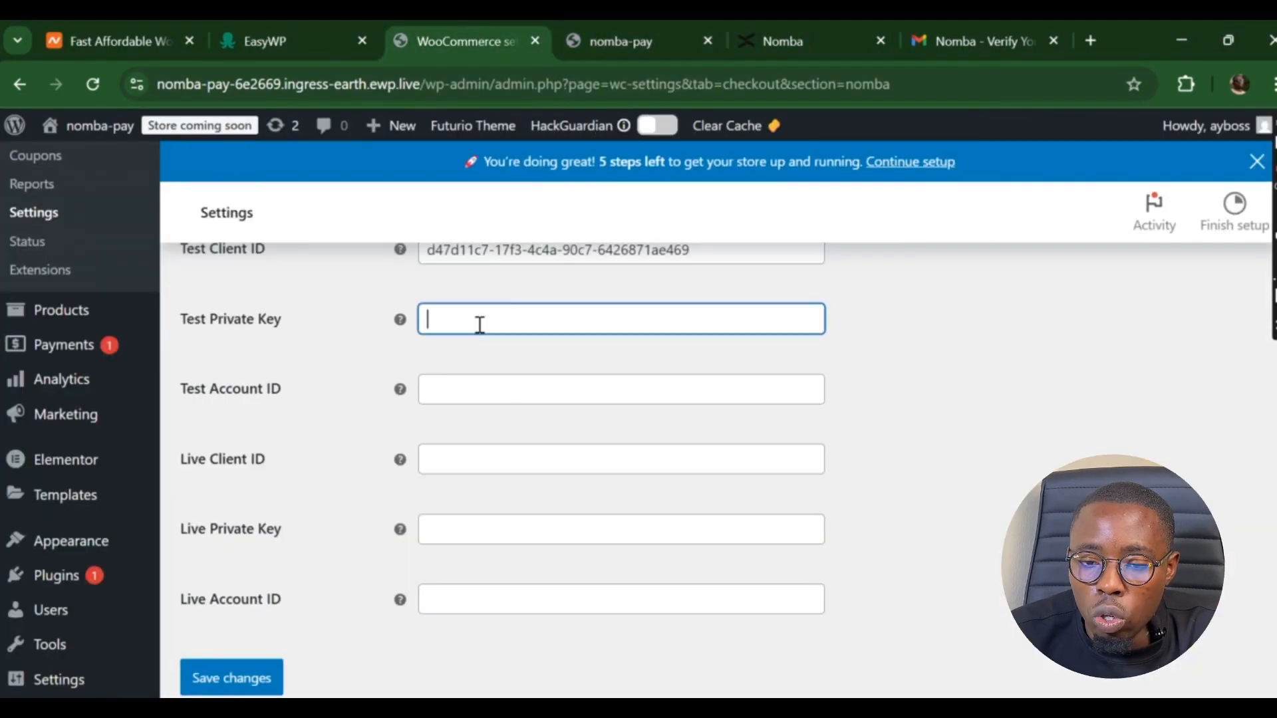
pyautogui.hotkey('ctrl', 'v')
pyautogui.click(811, 40)
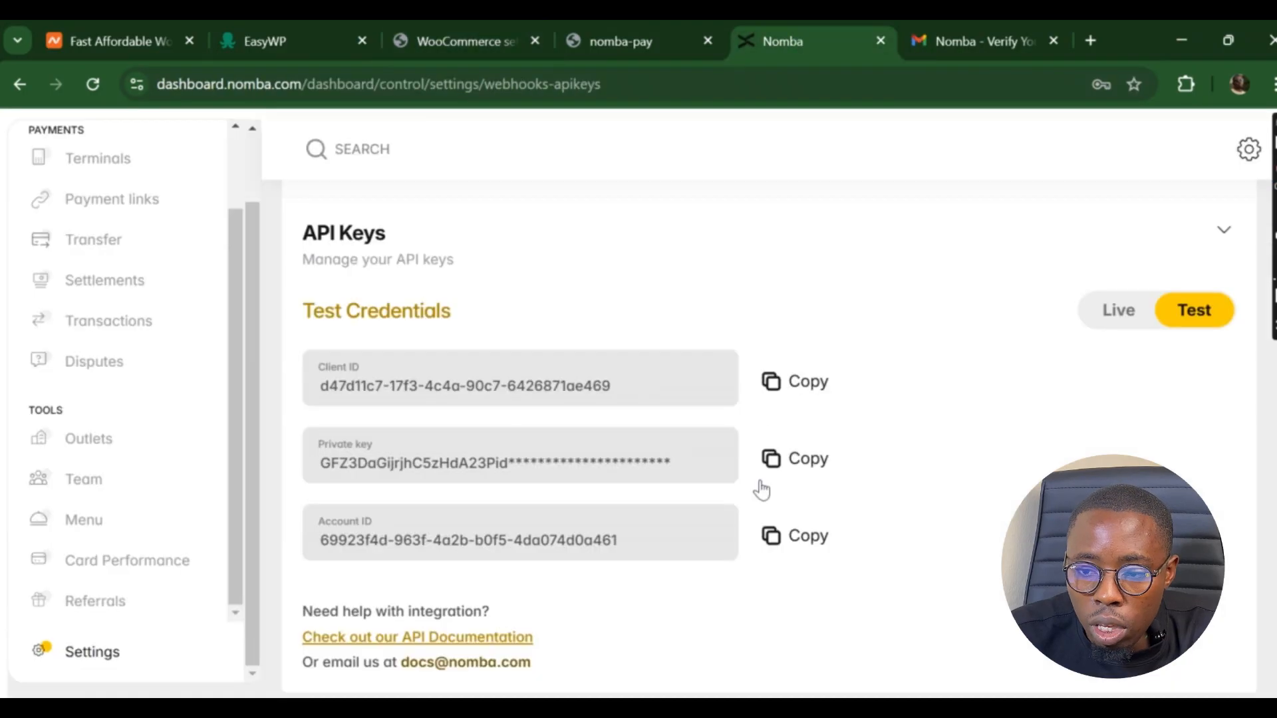
pyautogui.click(799, 536)
pyautogui.click(608, 34)
pyautogui.click(497, 40)
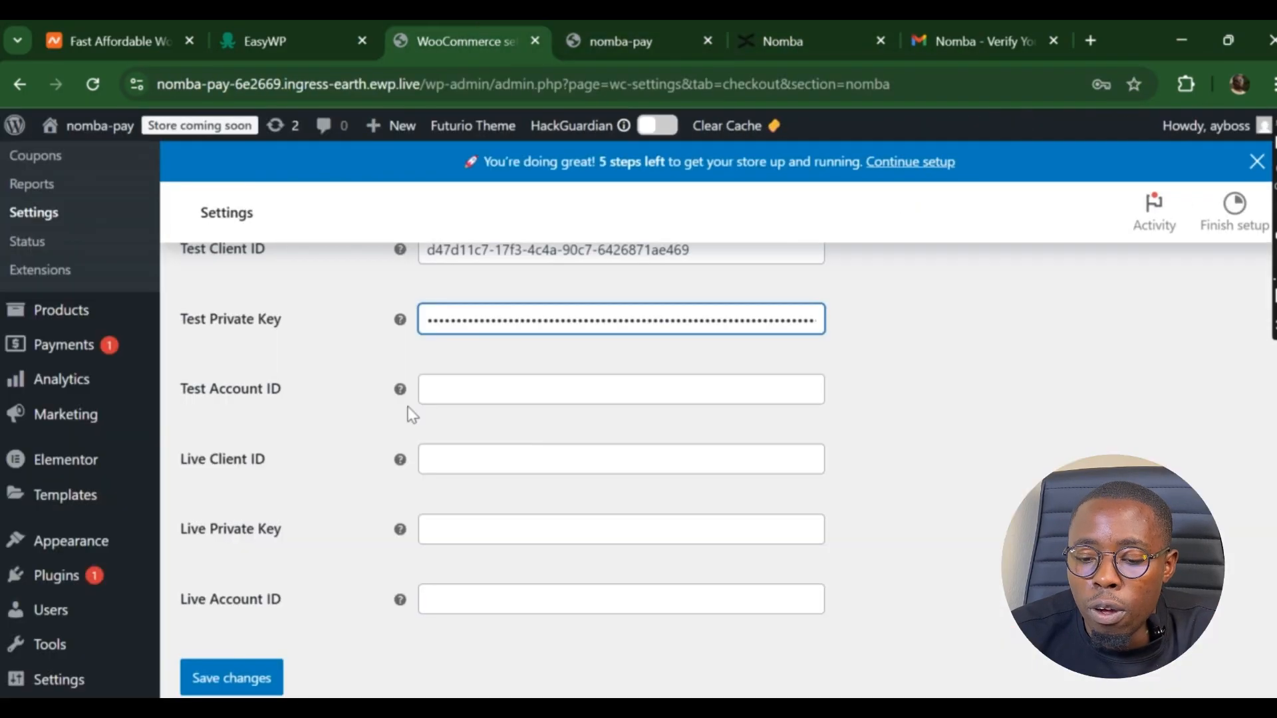
pyautogui.click(496, 390)
pyautogui.hotkey('ctrl', 'v')
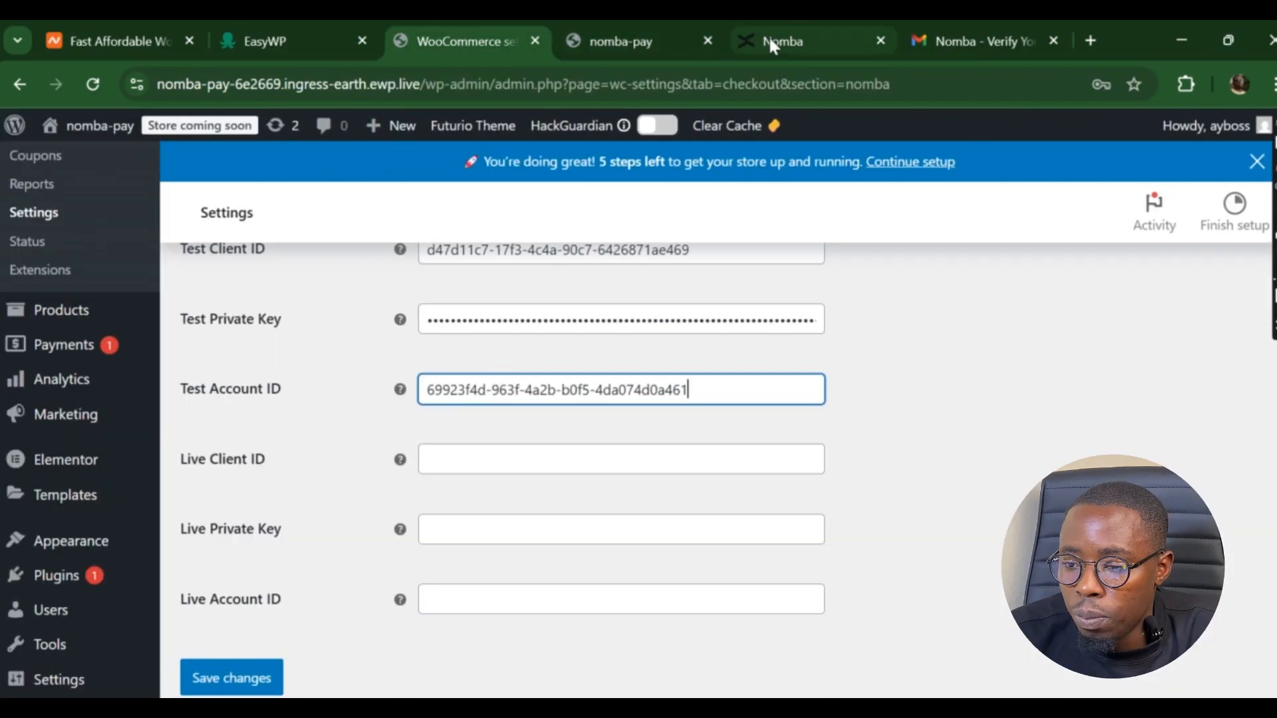
# - Copy the Nomba live Client ID, Private Key and Account ID into the matching WooCommerce live fields
pyautogui.click(772, 42)
pyautogui.click(1131, 311)
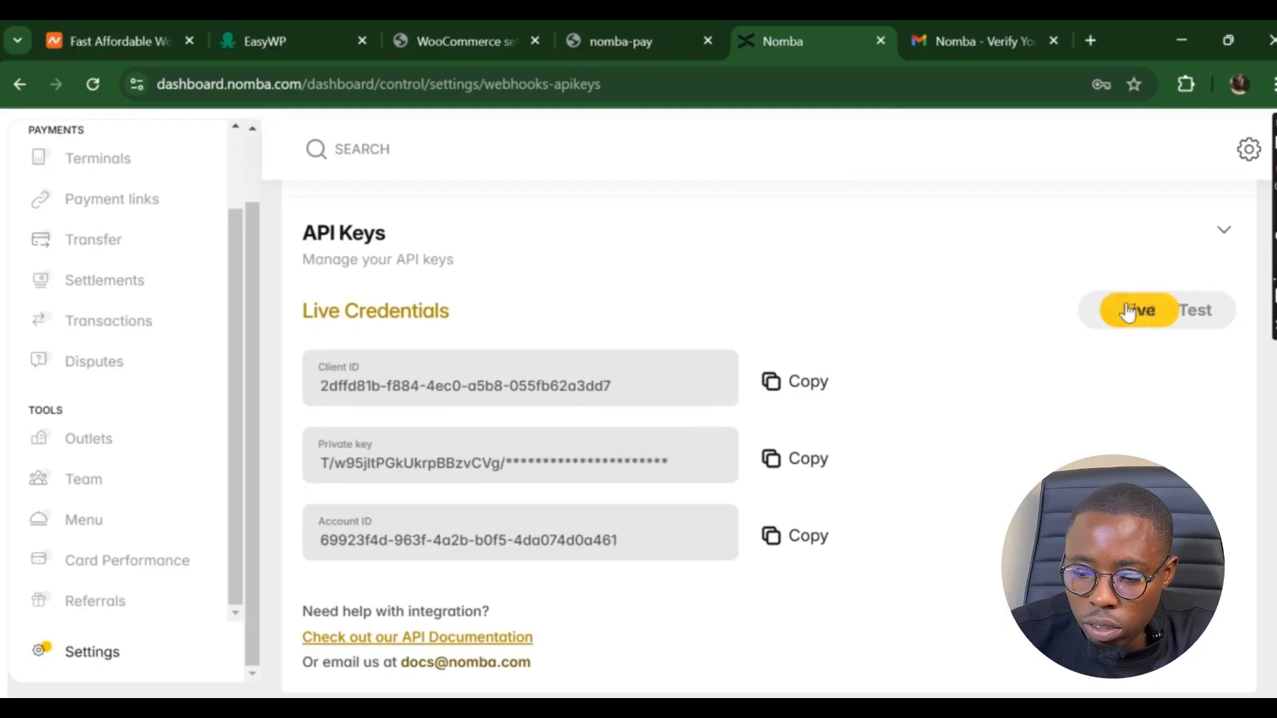
pyautogui.click(798, 392)
pyautogui.click(504, 42)
pyautogui.click(479, 462)
pyautogui.hotkey('ctrl', 'v')
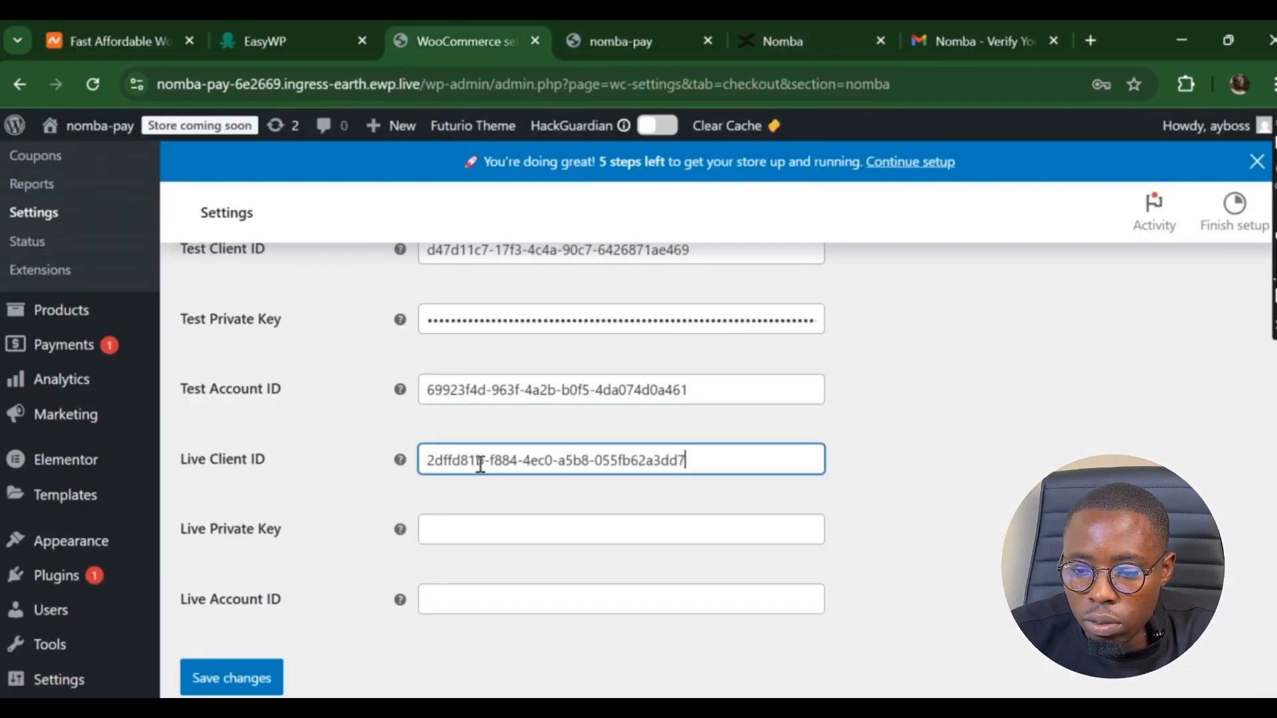
pyautogui.click(797, 43)
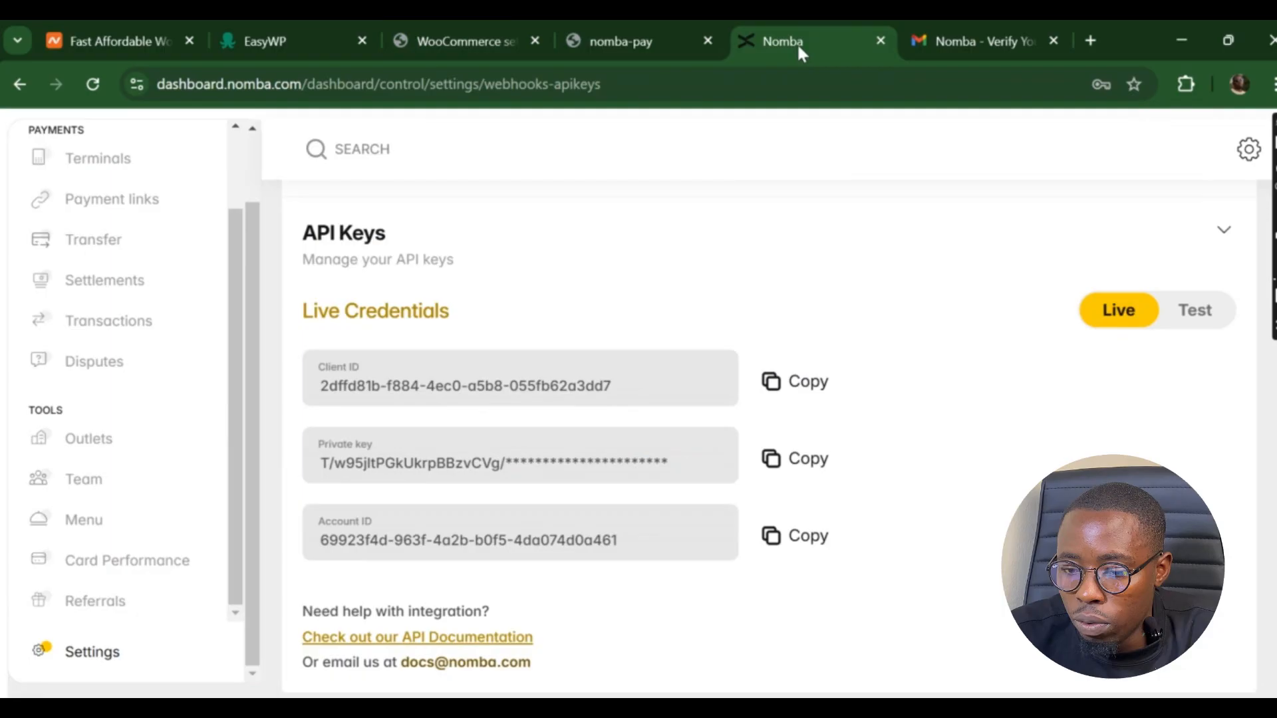
pyautogui.click(799, 458)
pyautogui.click(620, 41)
pyautogui.click(456, 41)
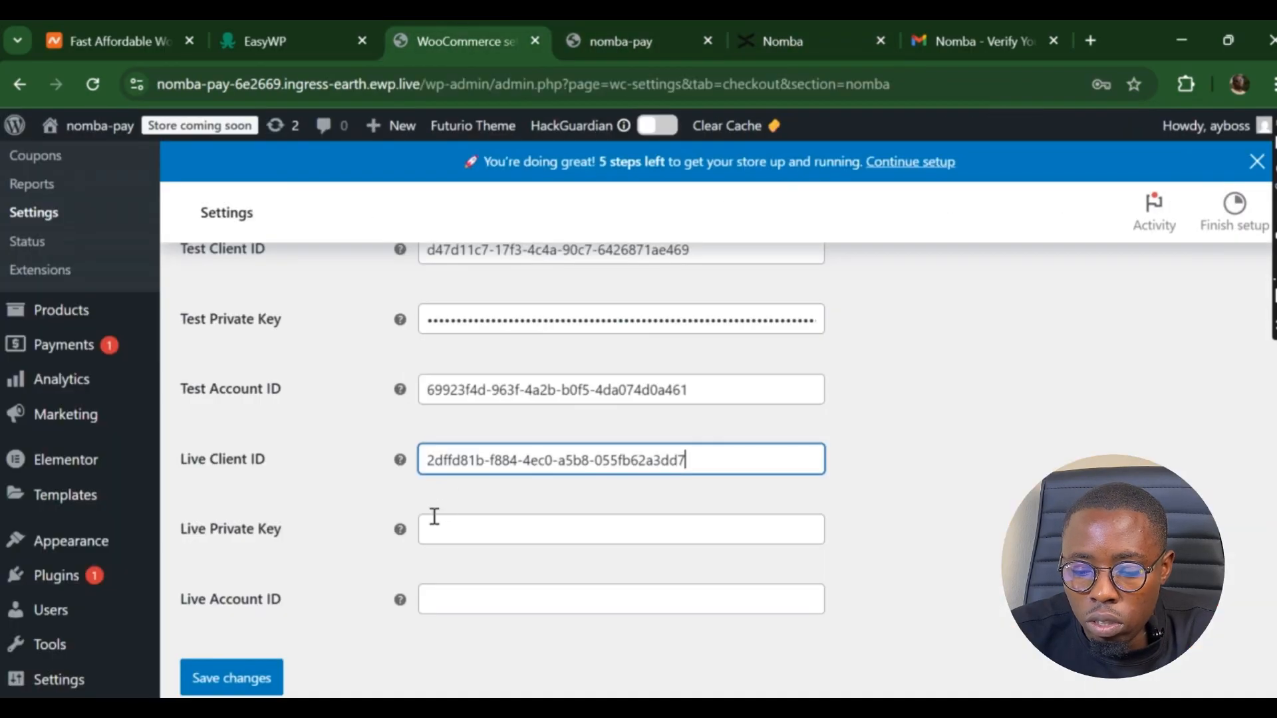
pyautogui.click(434, 517)
pyautogui.hotkey('ctrl', 'v')
pyautogui.click(793, 39)
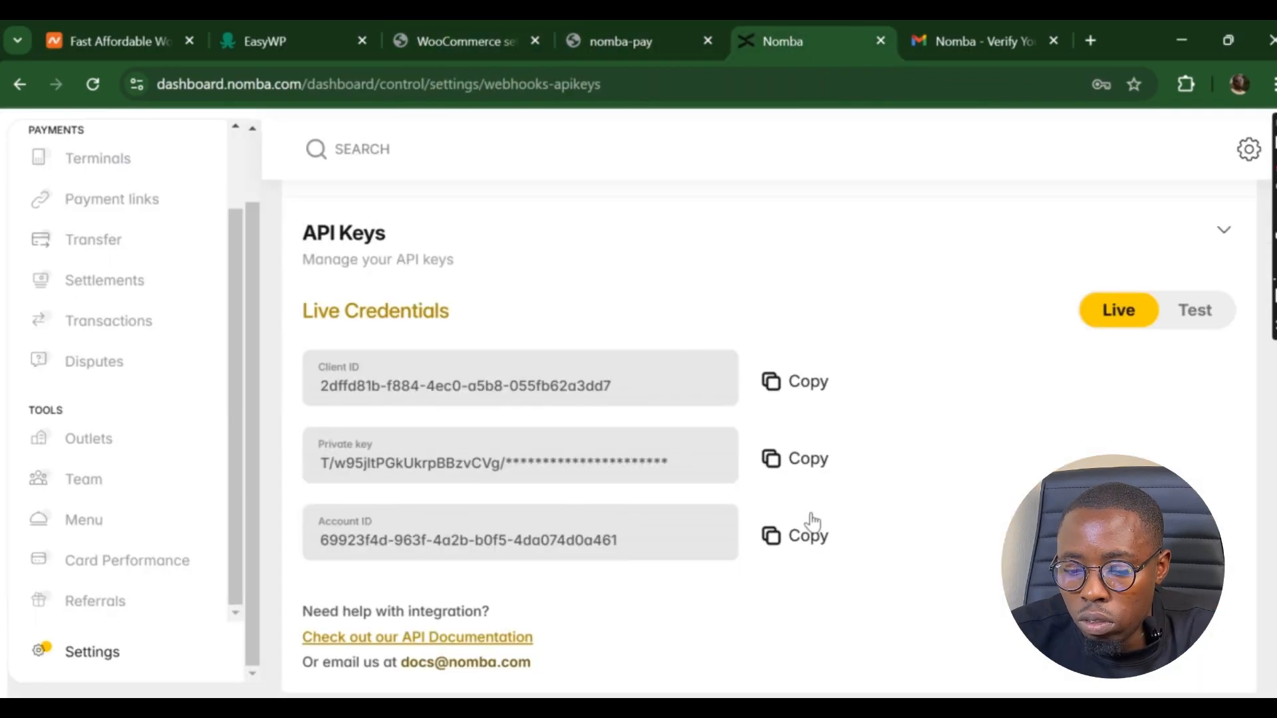
pyautogui.click(791, 534)
pyautogui.click(424, 31)
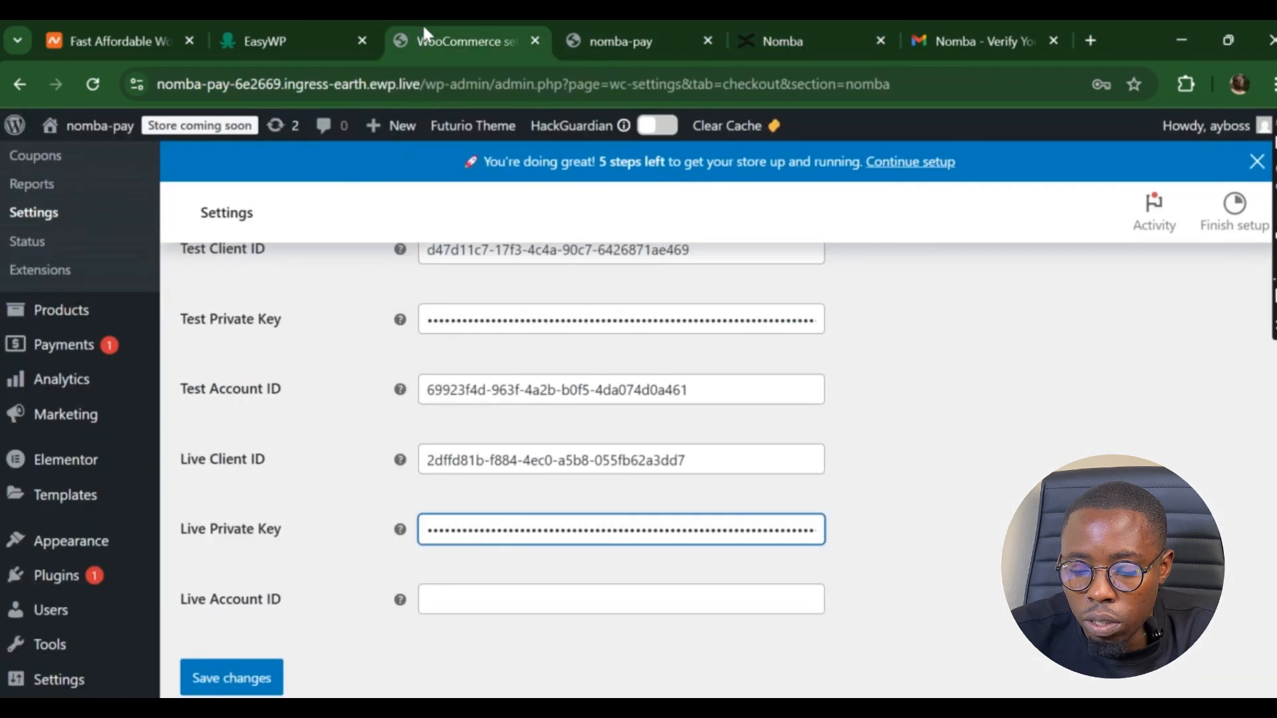
pyautogui.click(558, 596)
pyautogui.hotkey('ctrl', 'v')
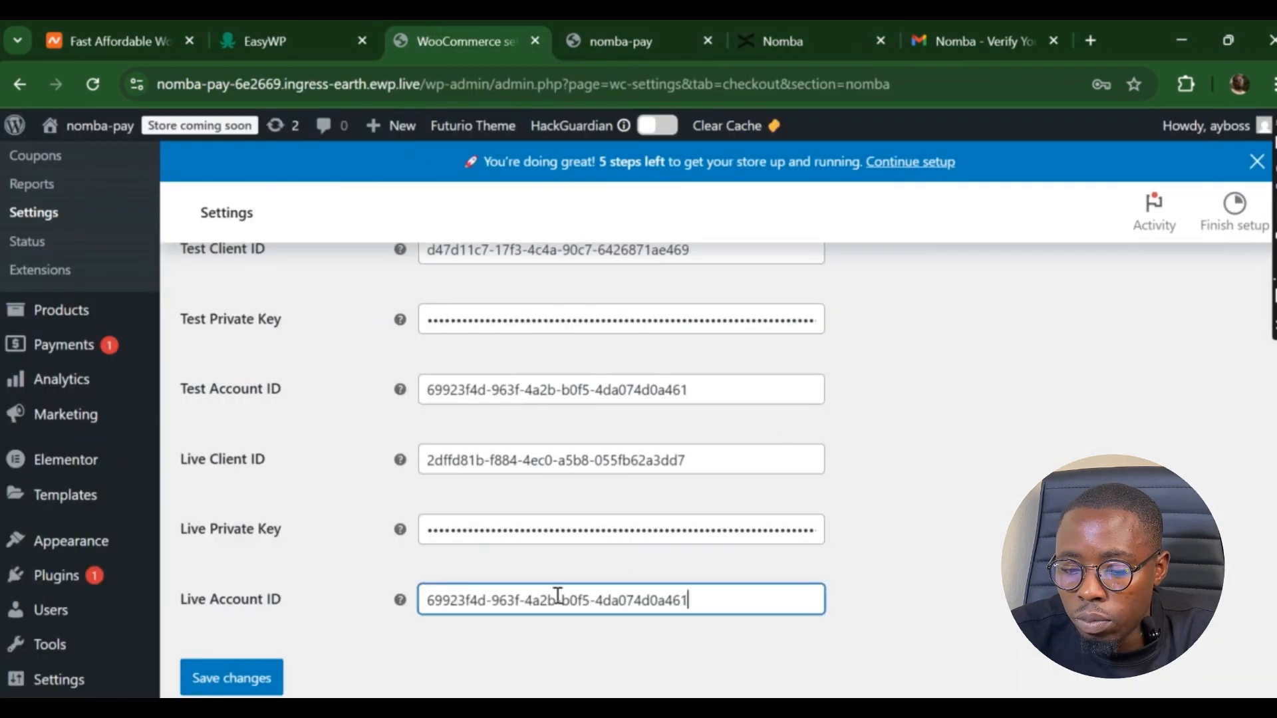
pyautogui.click(804, 35)
pyautogui.scroll(-2, 606, 592)
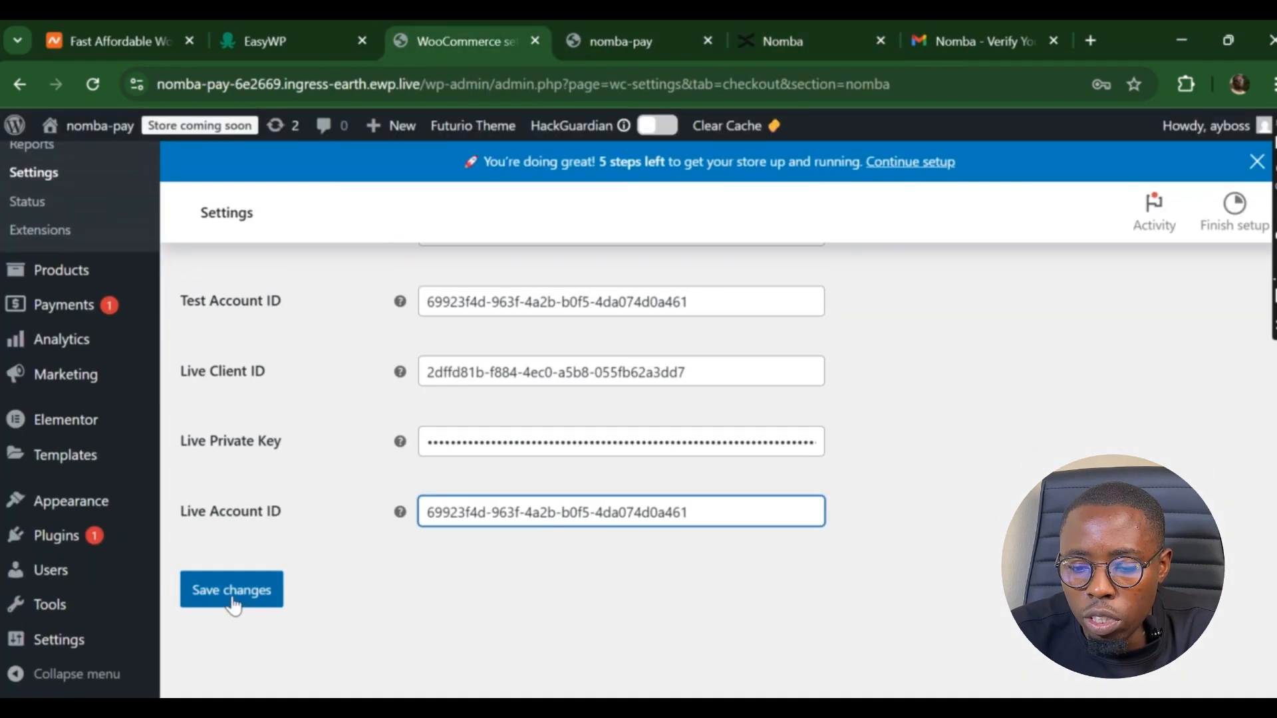
# - Save the Nomba gateway settings with the new credentials
pyautogui.click(233, 602)
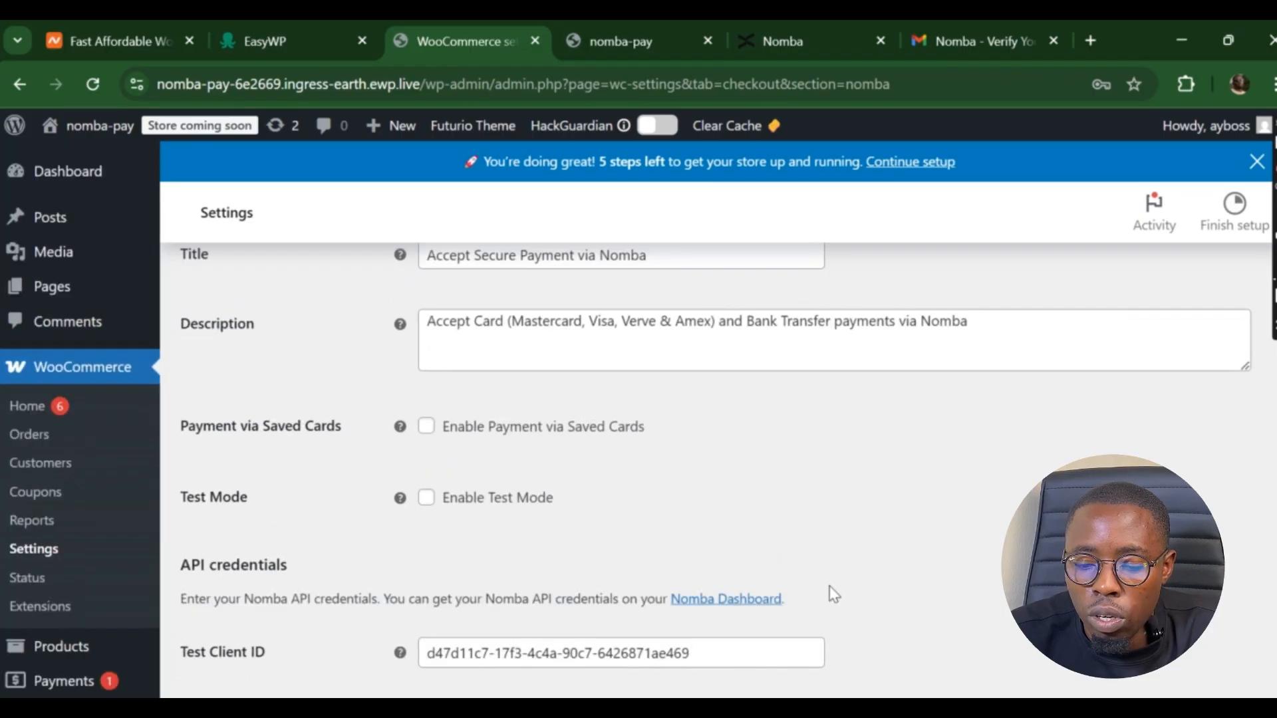
pyautogui.scroll(-7, 845, 541)
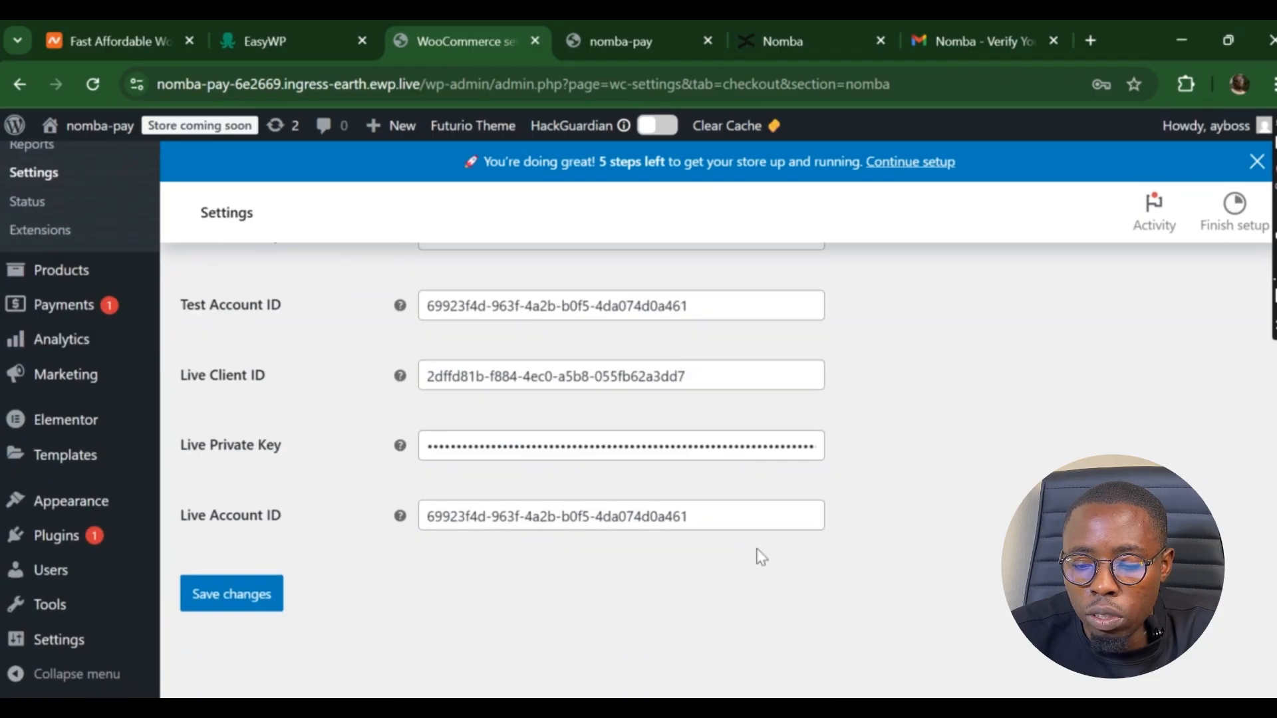
pyautogui.scroll(5, 763, 562)
pyautogui.scroll(2, 763, 562)
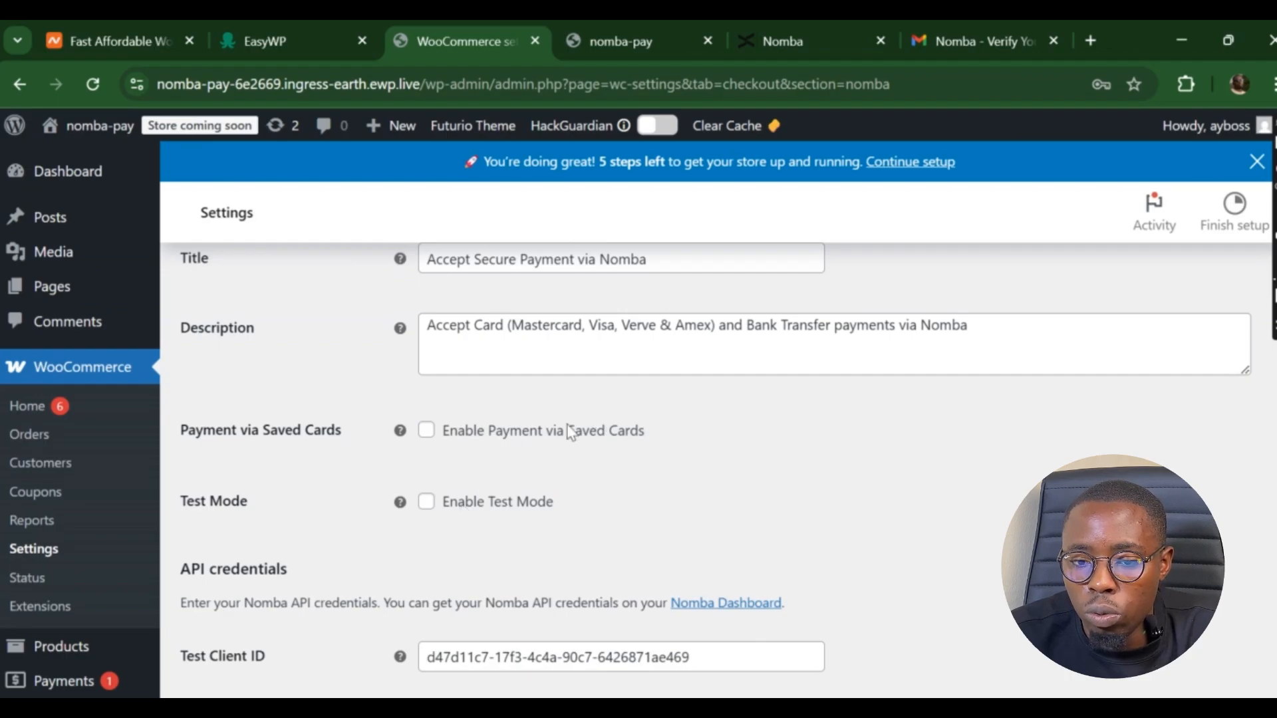
# - Tick Enable Test Mode and save the Nomba gateway settings again
pyautogui.click(426, 502)
pyautogui.scroll(-5, 944, 537)
pyautogui.scroll(-2, 943, 538)
pyautogui.click(229, 608)
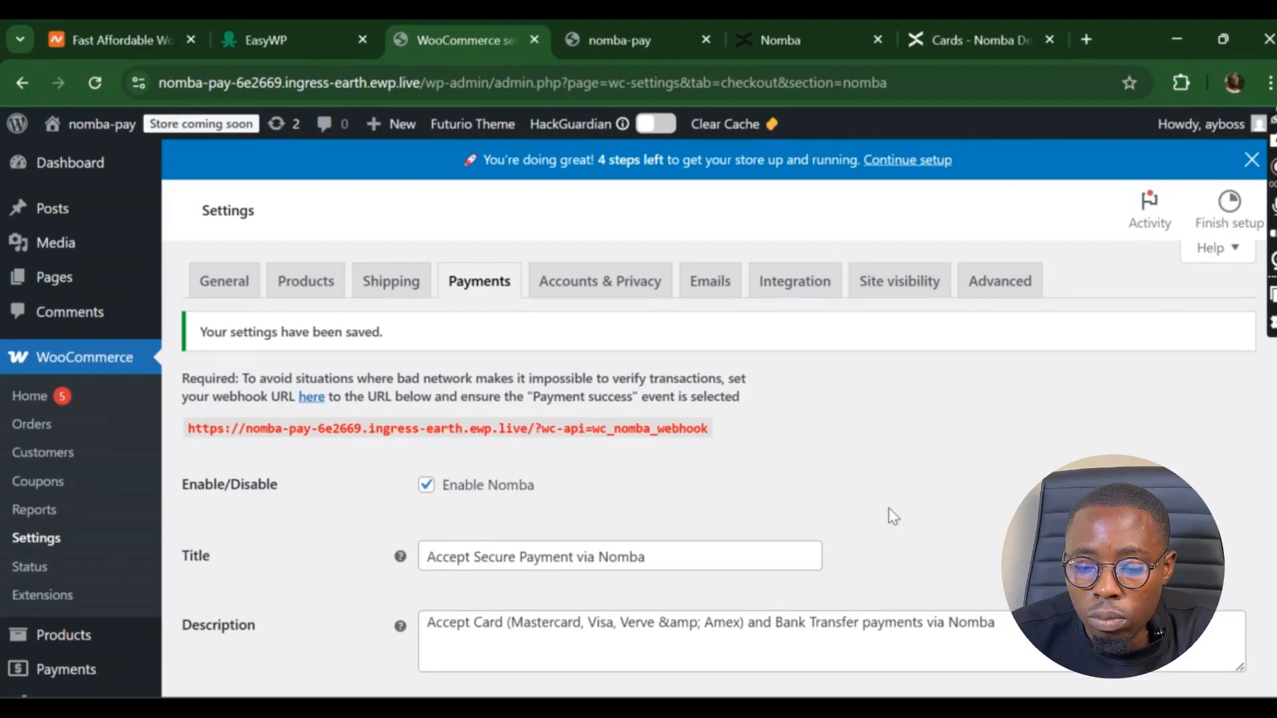
pyautogui.scroll(-1, 893, 517)
pyautogui.scroll(1, 893, 517)
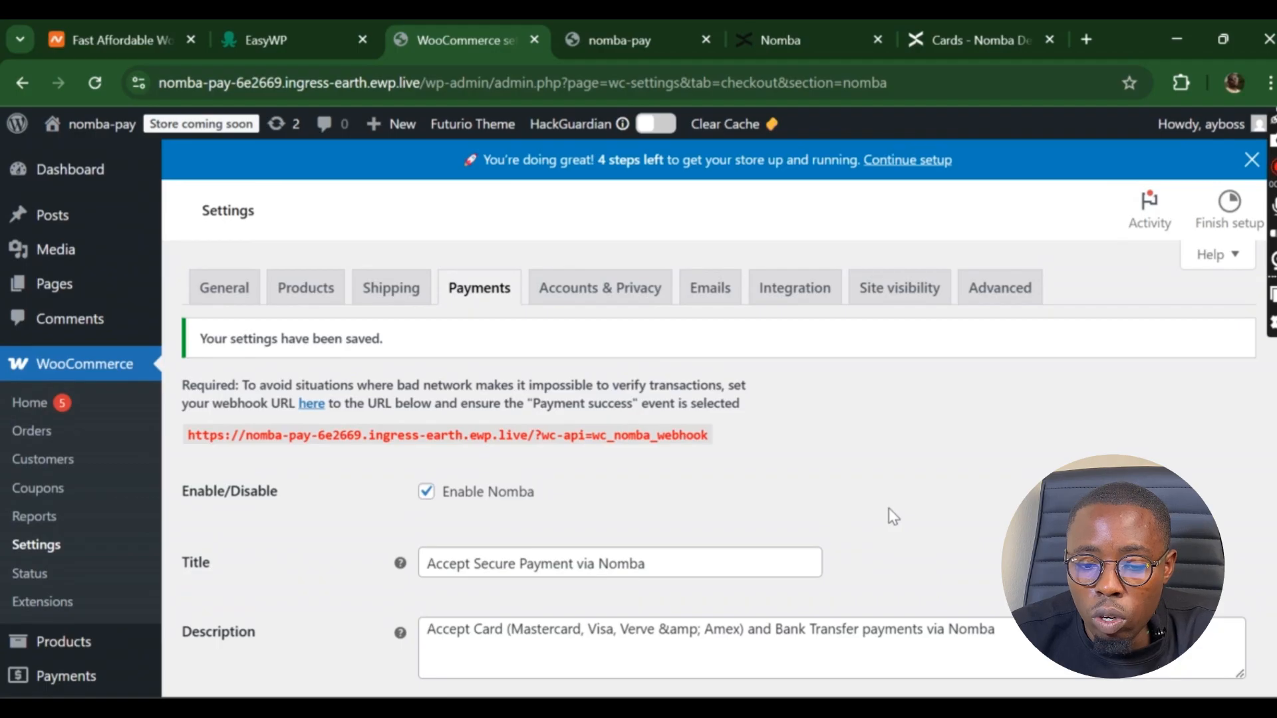
# - Open WooCommerce General settings and check the Currency dropdown, leaving it at United States dollar
pyautogui.click(232, 299)
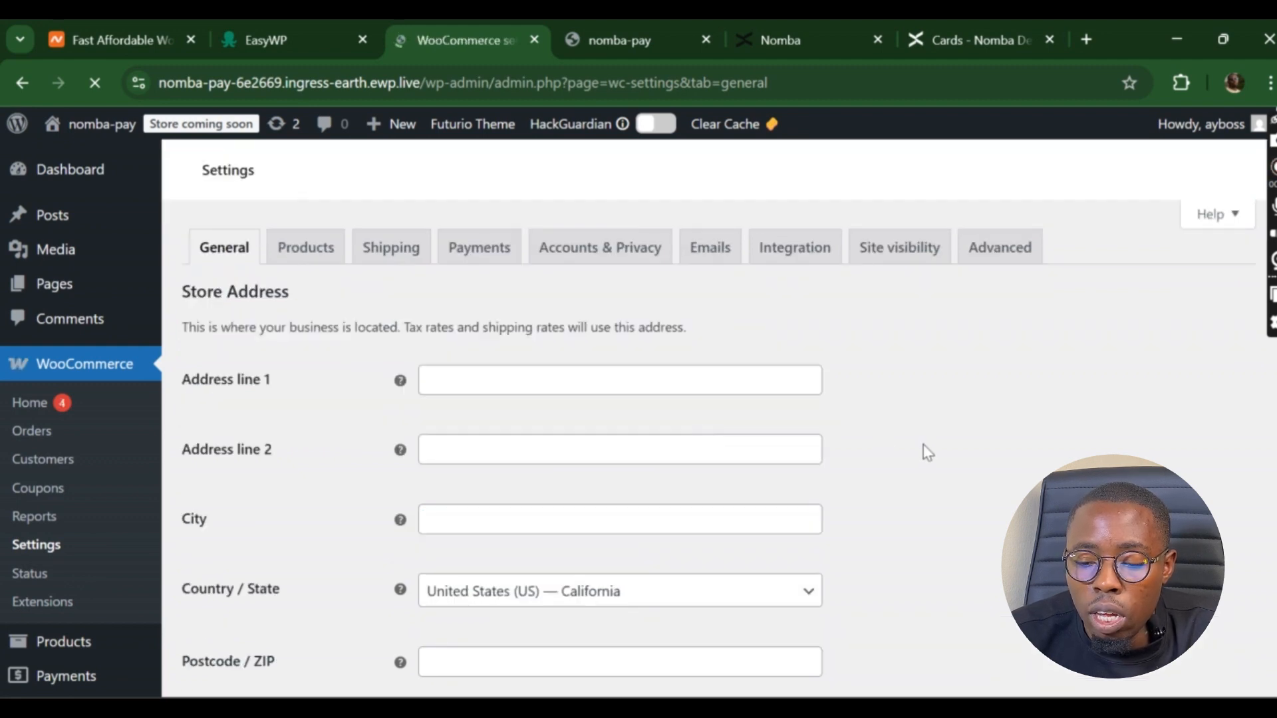
pyautogui.scroll(-5, 927, 452)
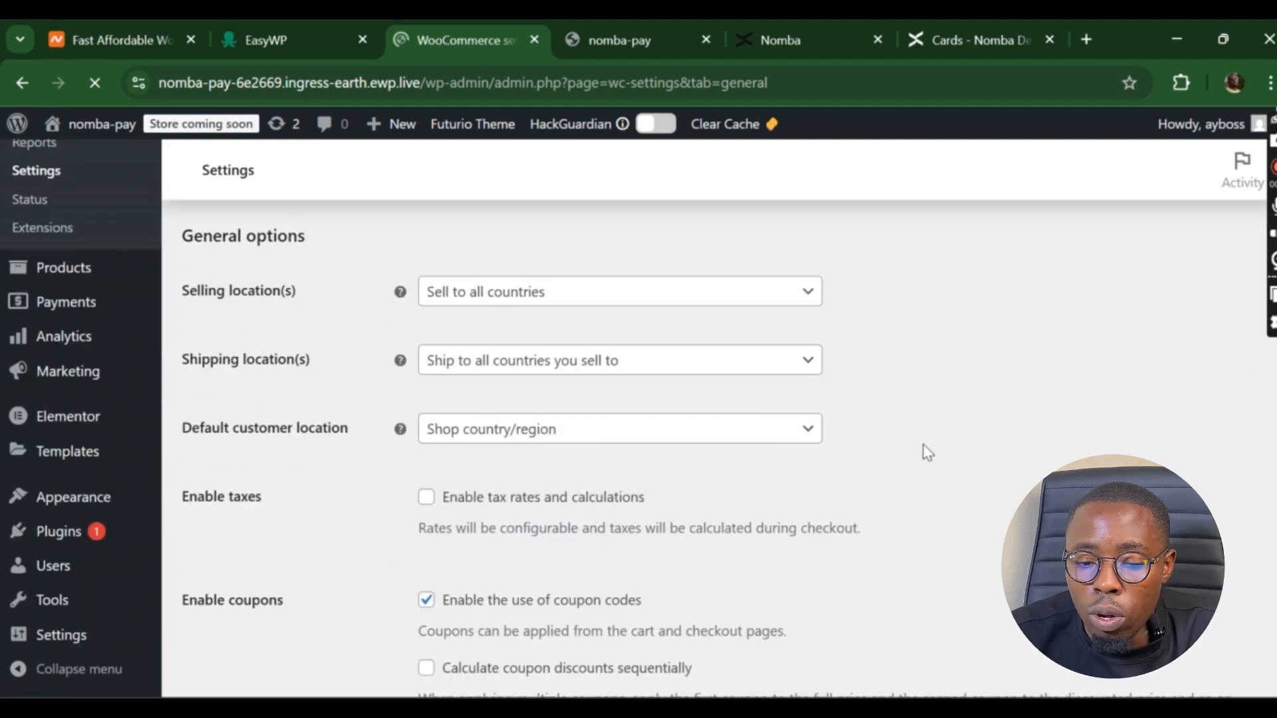
pyautogui.scroll(-6, 927, 452)
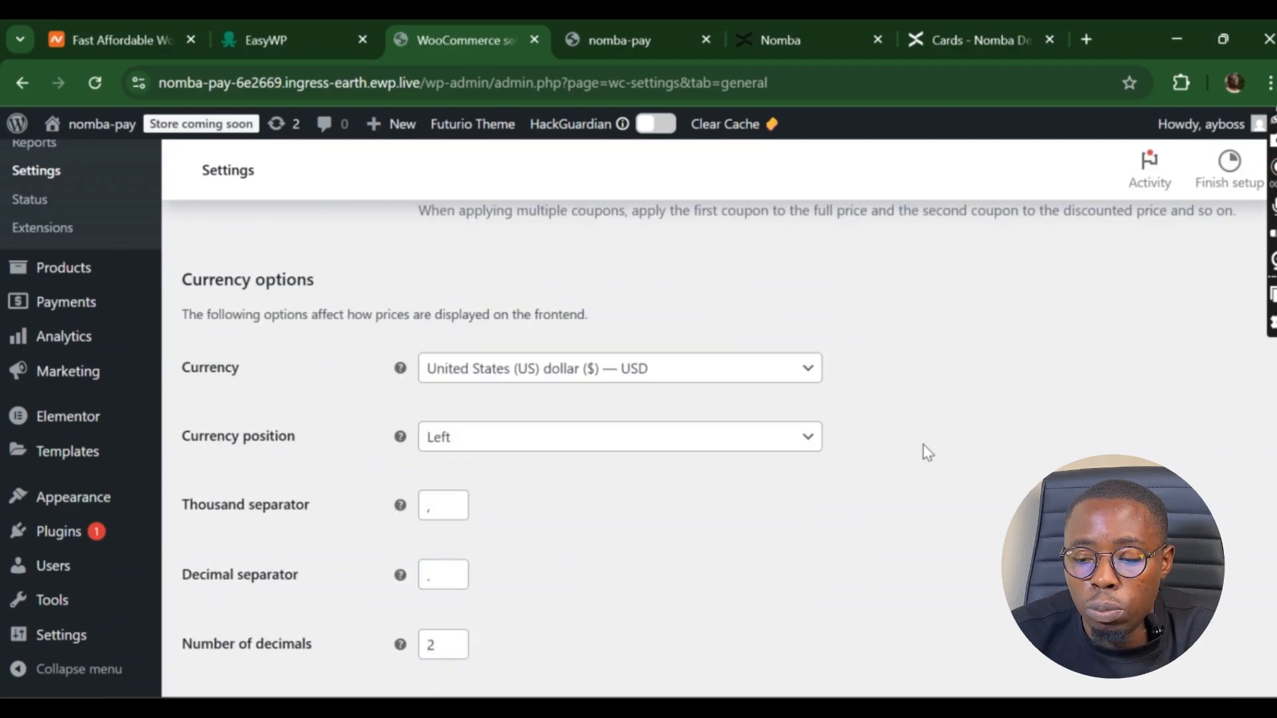
pyautogui.scroll(-2, 928, 453)
pyautogui.scroll(1, 928, 453)
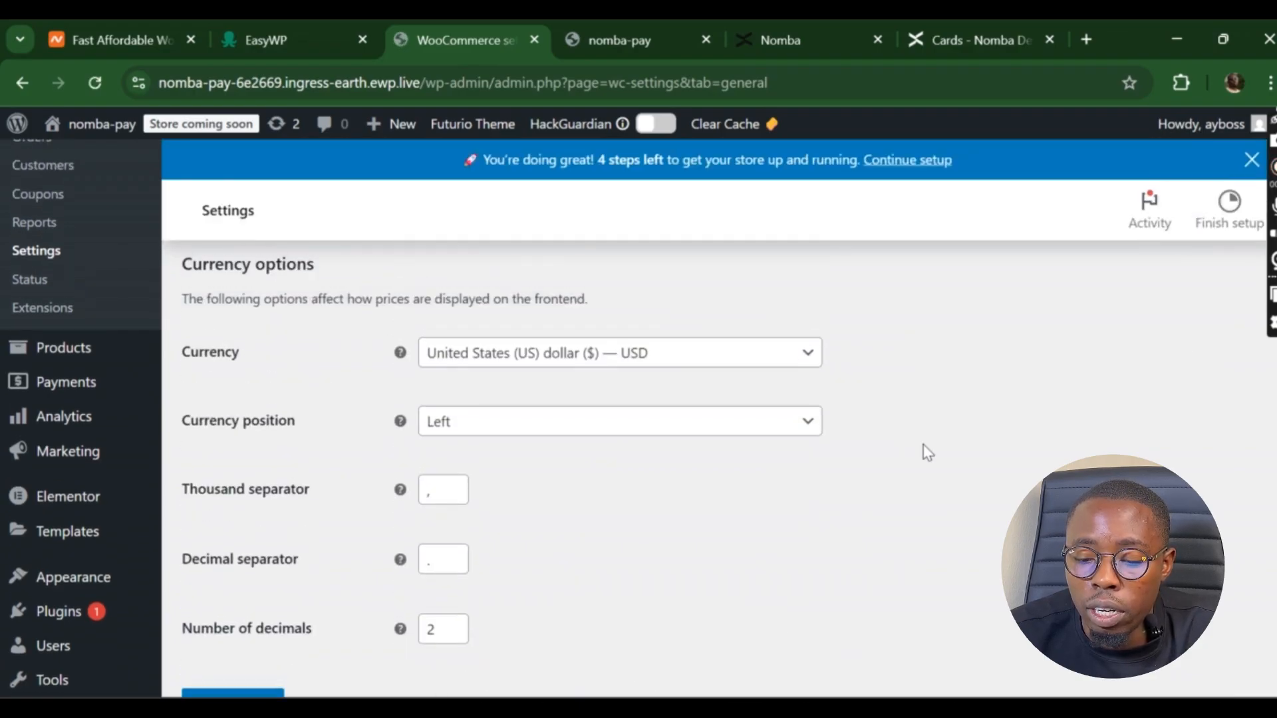
pyautogui.scroll(1, 928, 453)
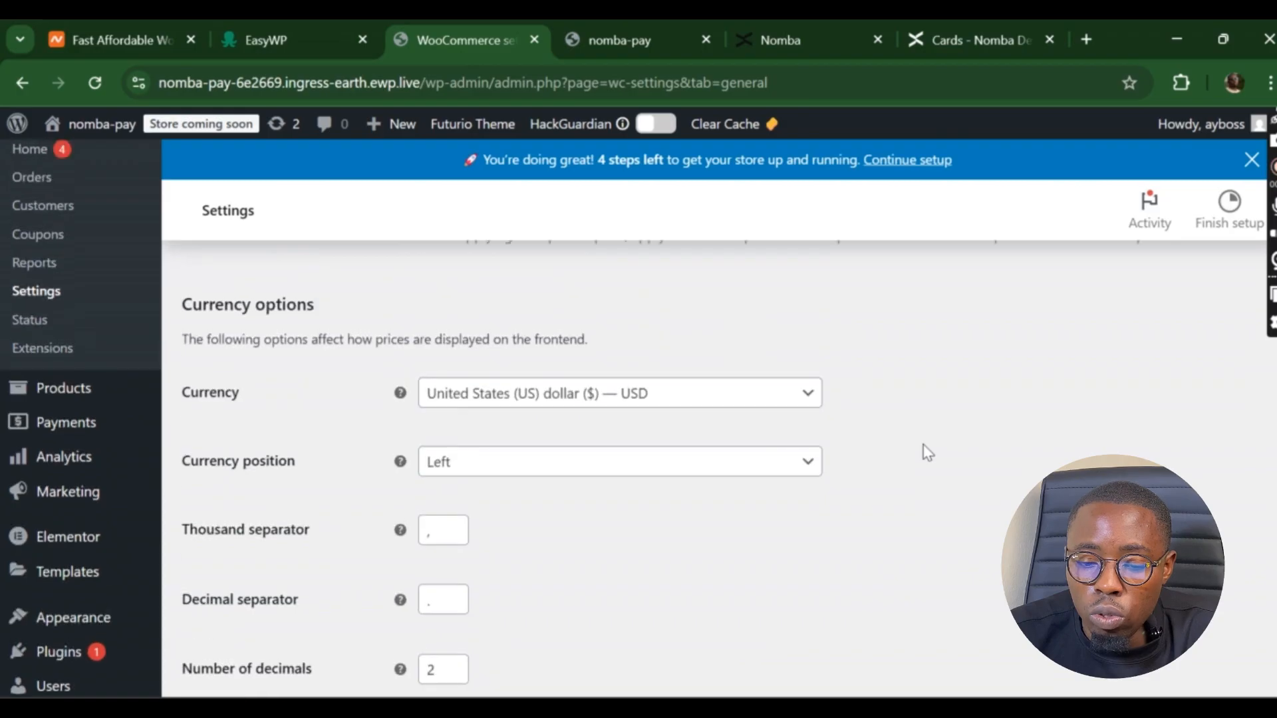
pyautogui.click(806, 402)
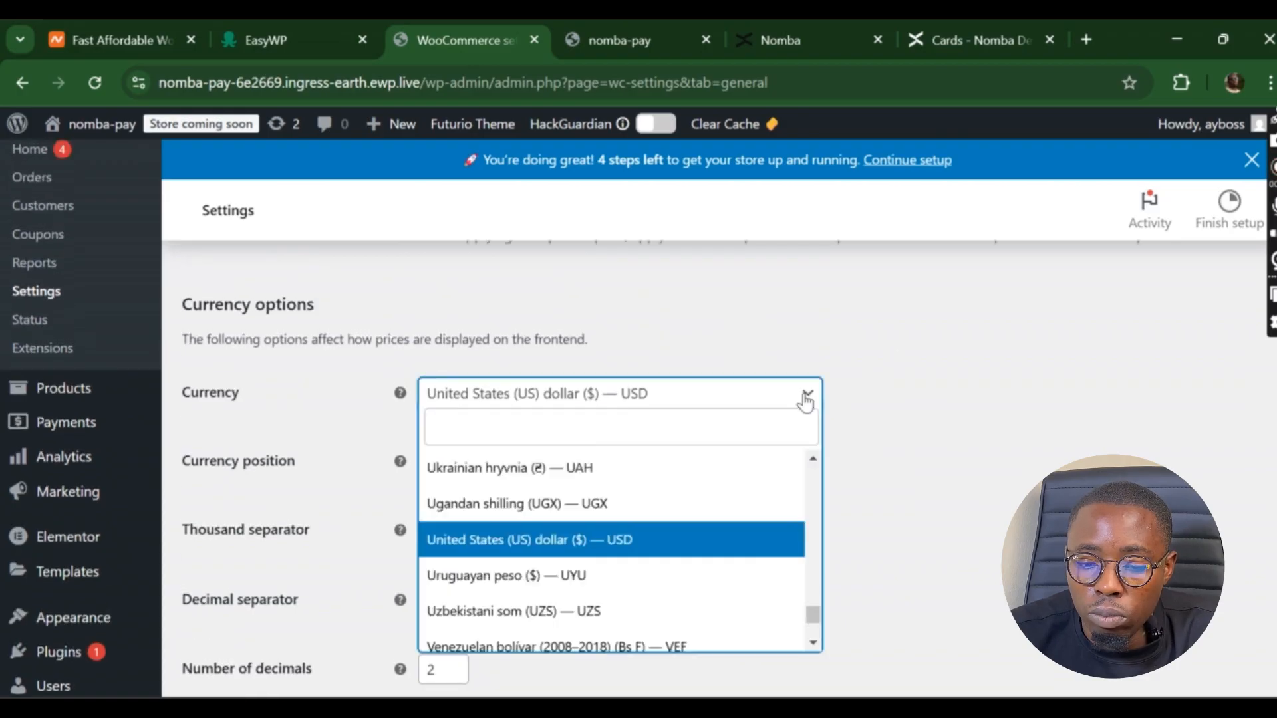
pyautogui.click(866, 404)
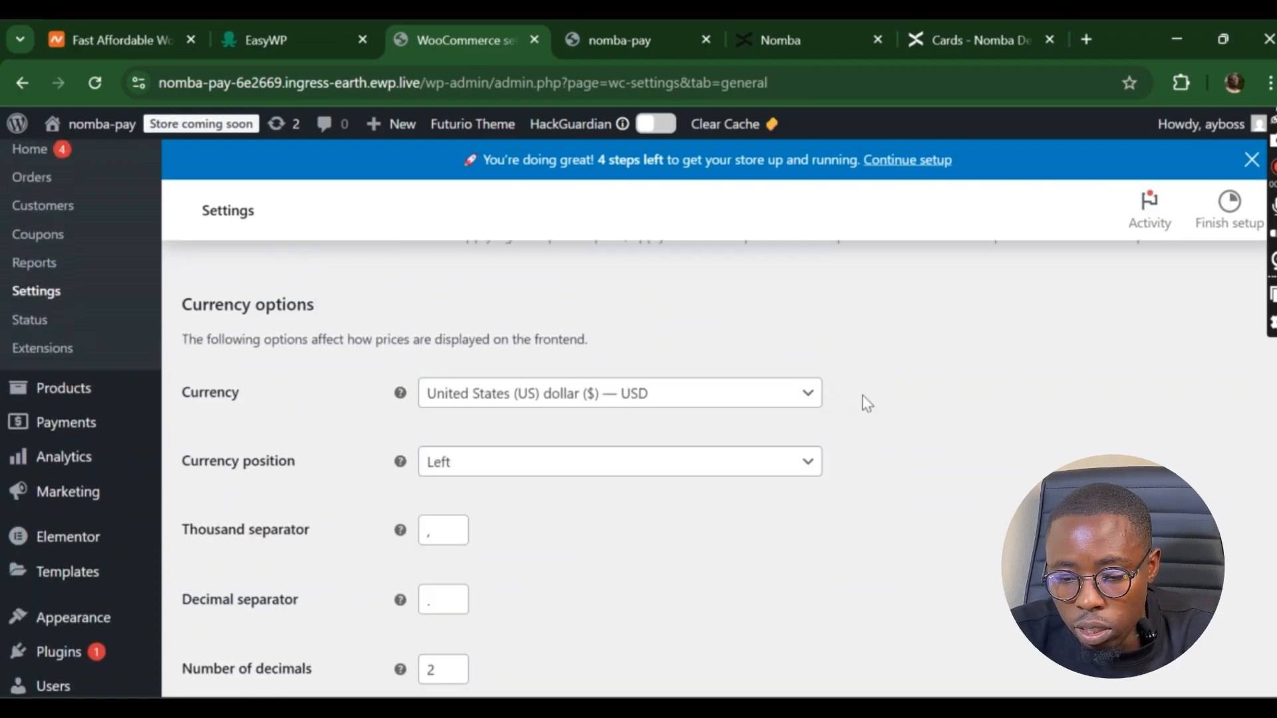
pyautogui.scroll(15, 866, 404)
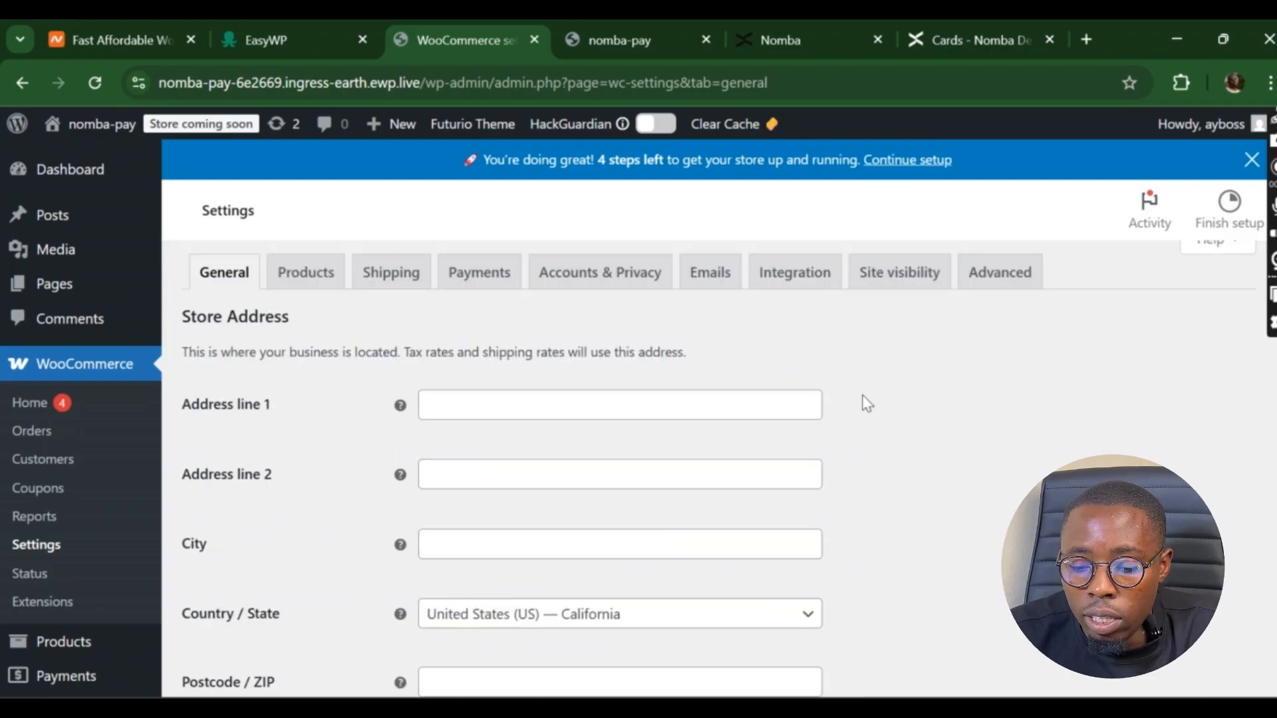
pyautogui.scroll(-1, 866, 404)
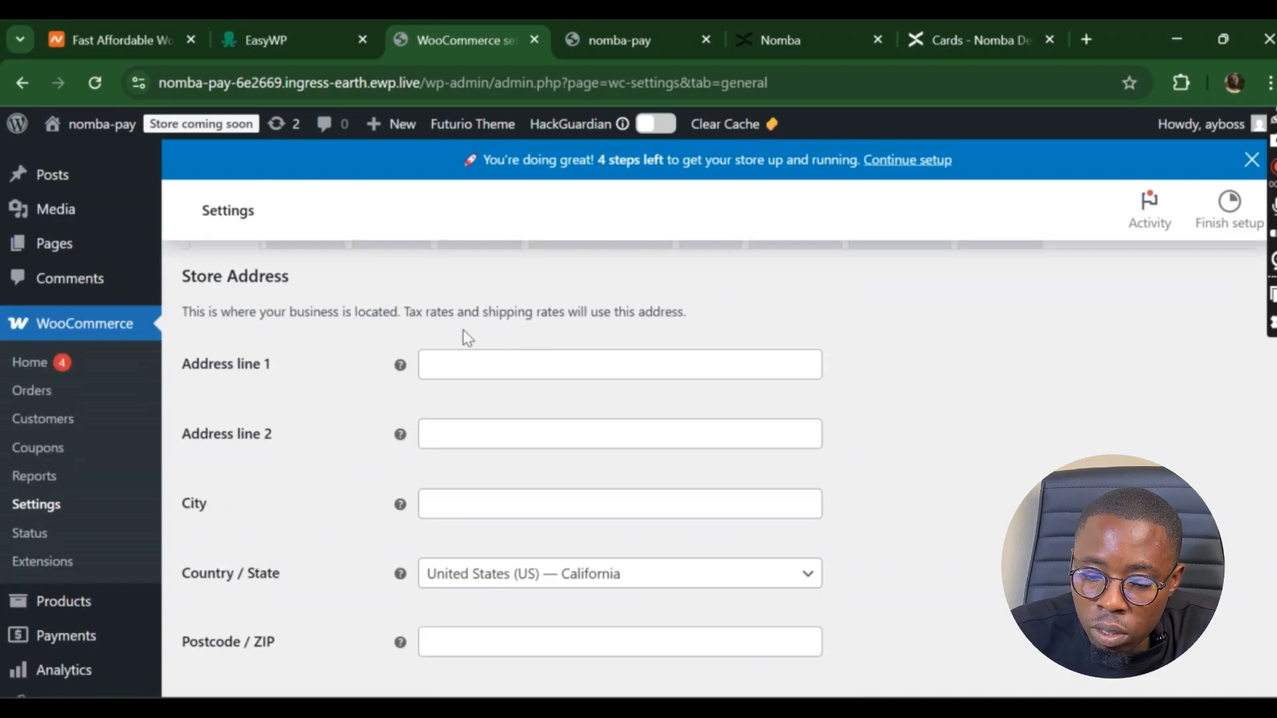
# - Fill the store address from a saved suggestion and search 'Nig' to set Country / State to Nigeria — Osun
pyautogui.click(498, 369)
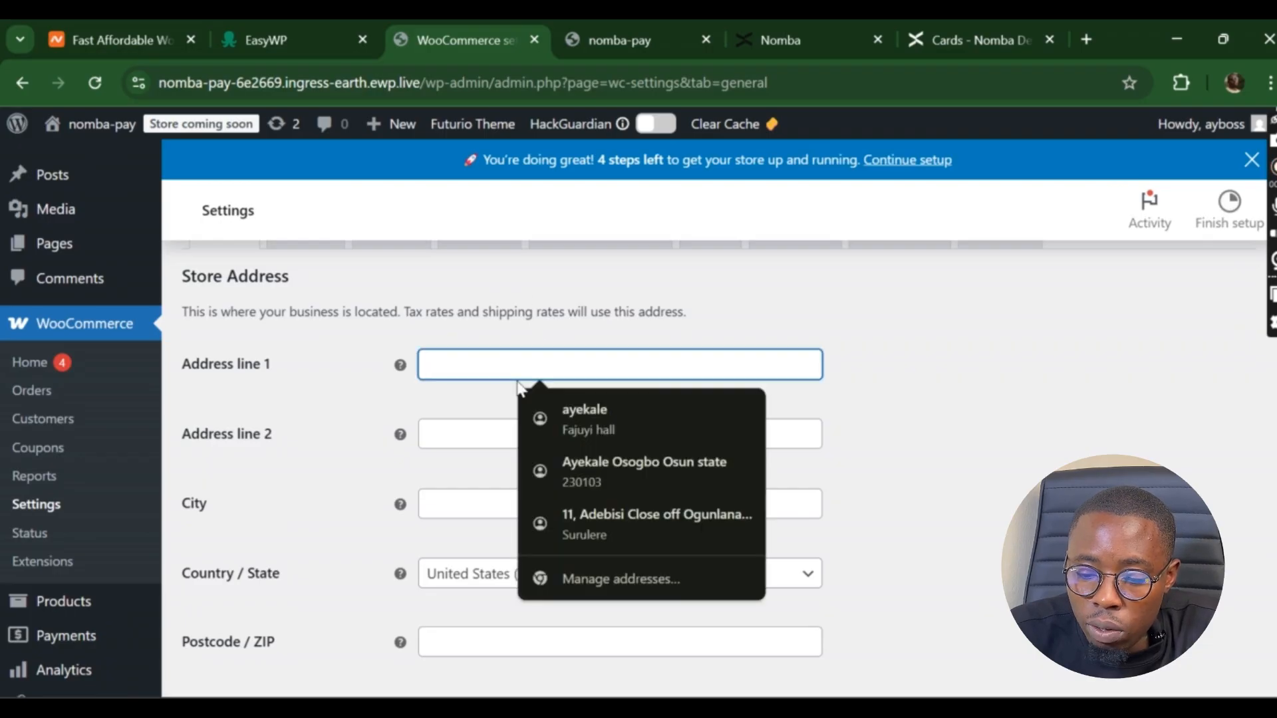
pyautogui.click(573, 415)
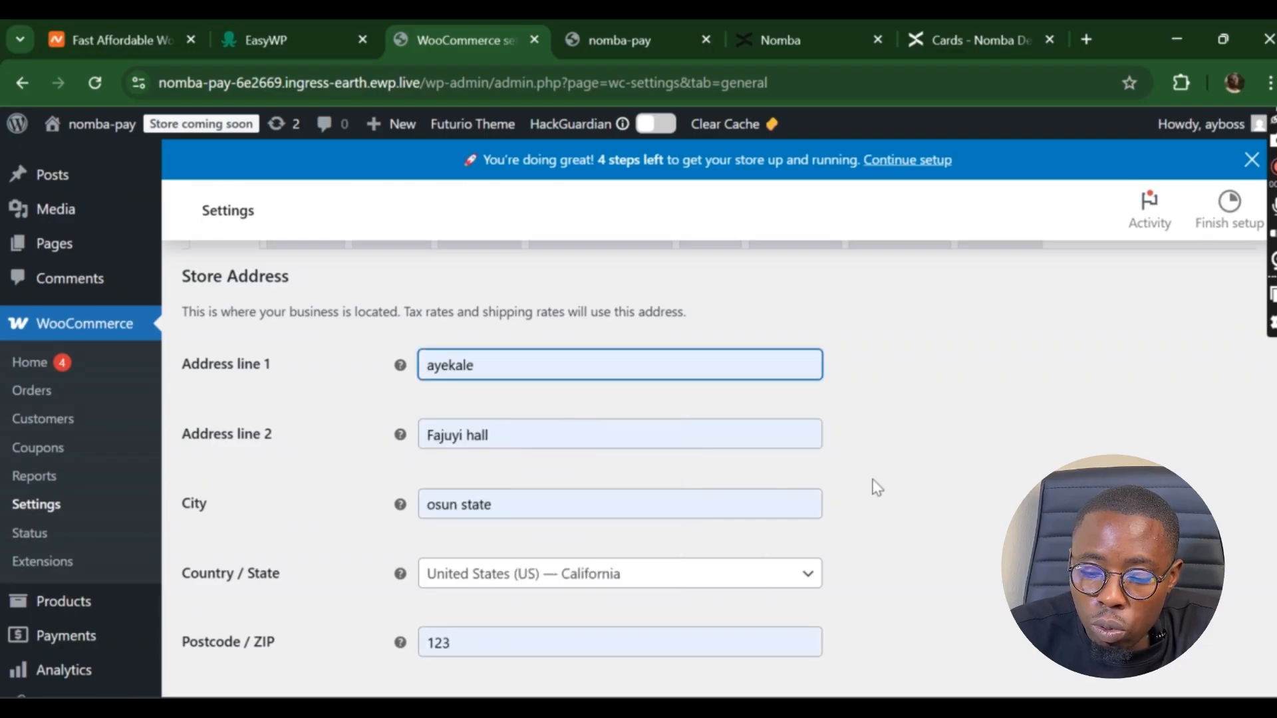
pyautogui.click(814, 580)
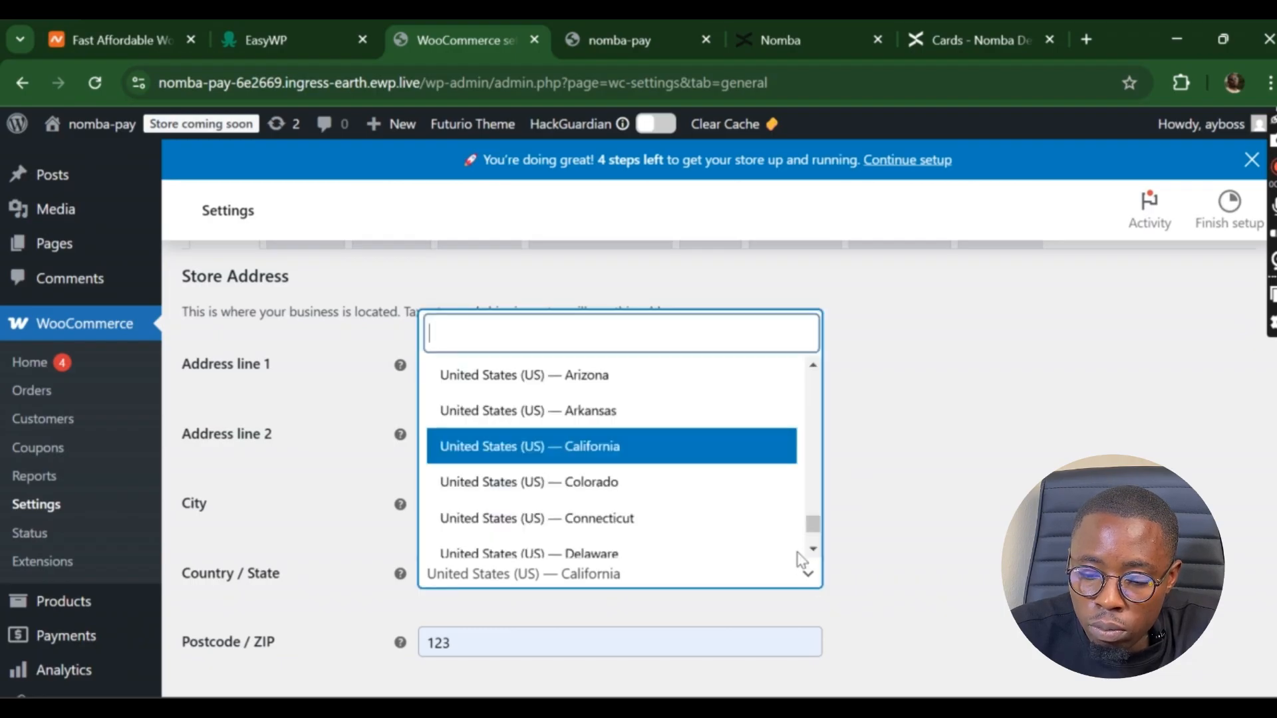
pyautogui.write('Ni')
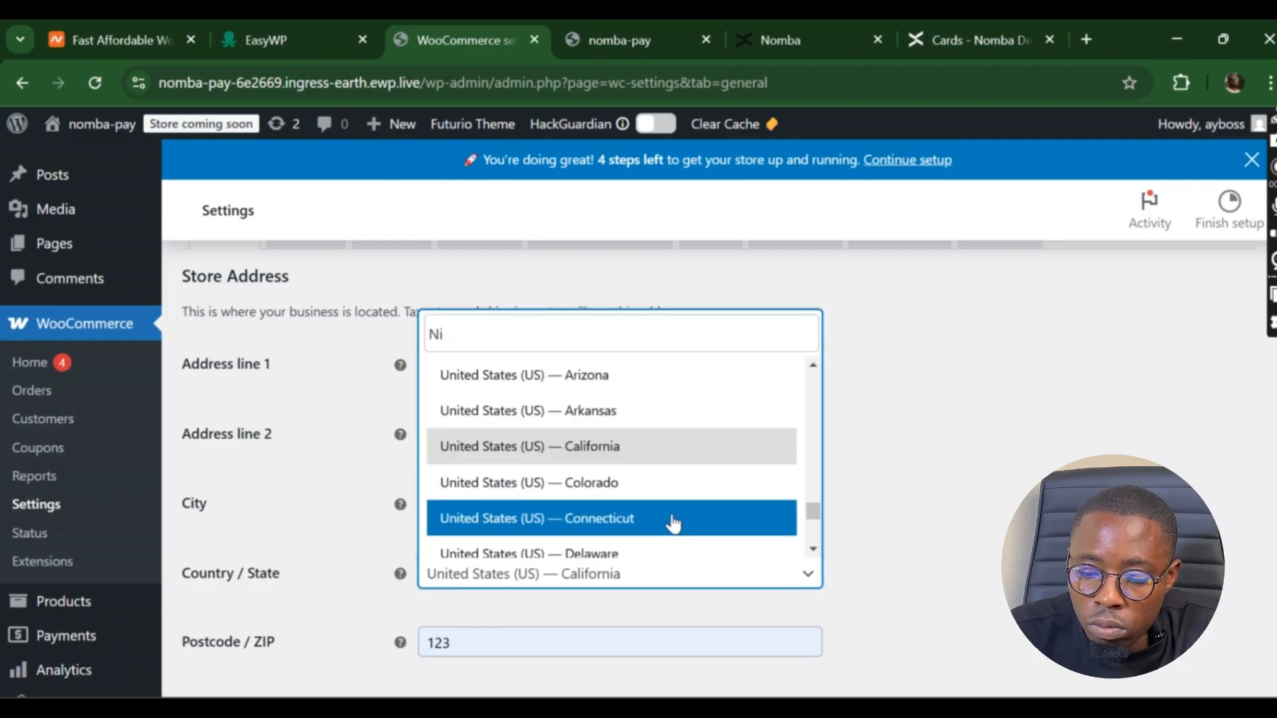
pyautogui.write('g')
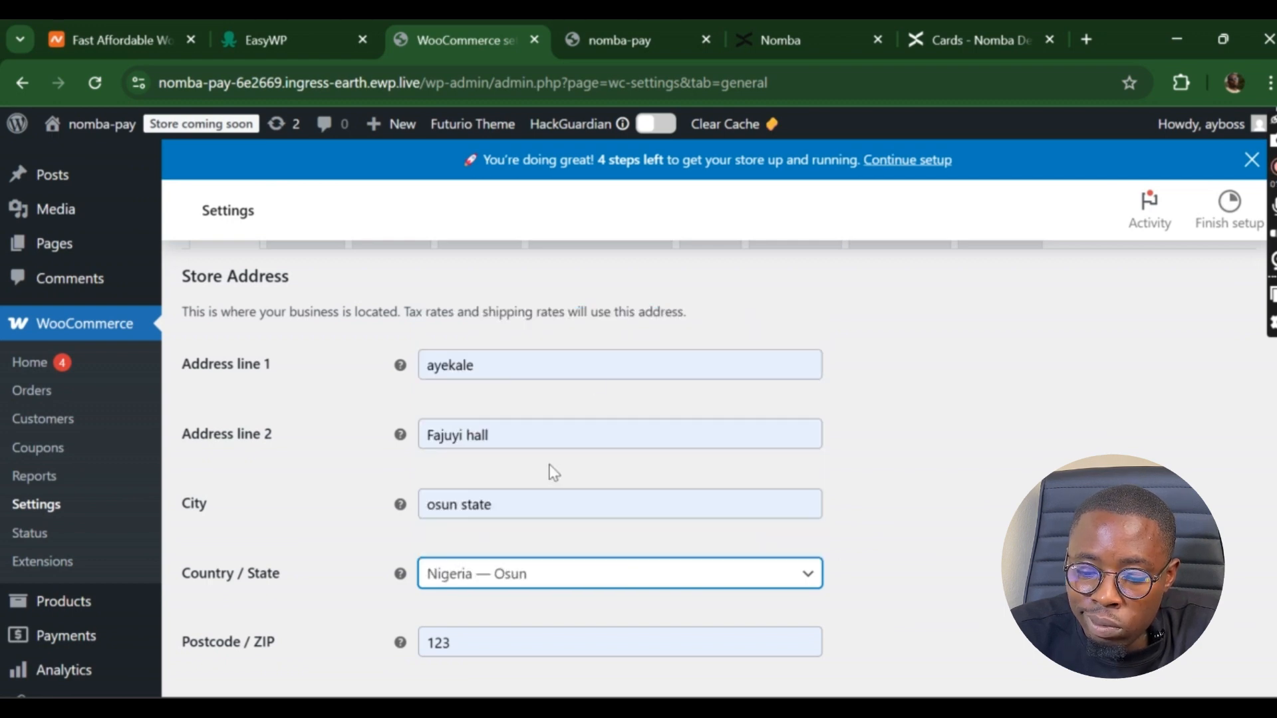
pyautogui.scroll(-5, 937, 530)
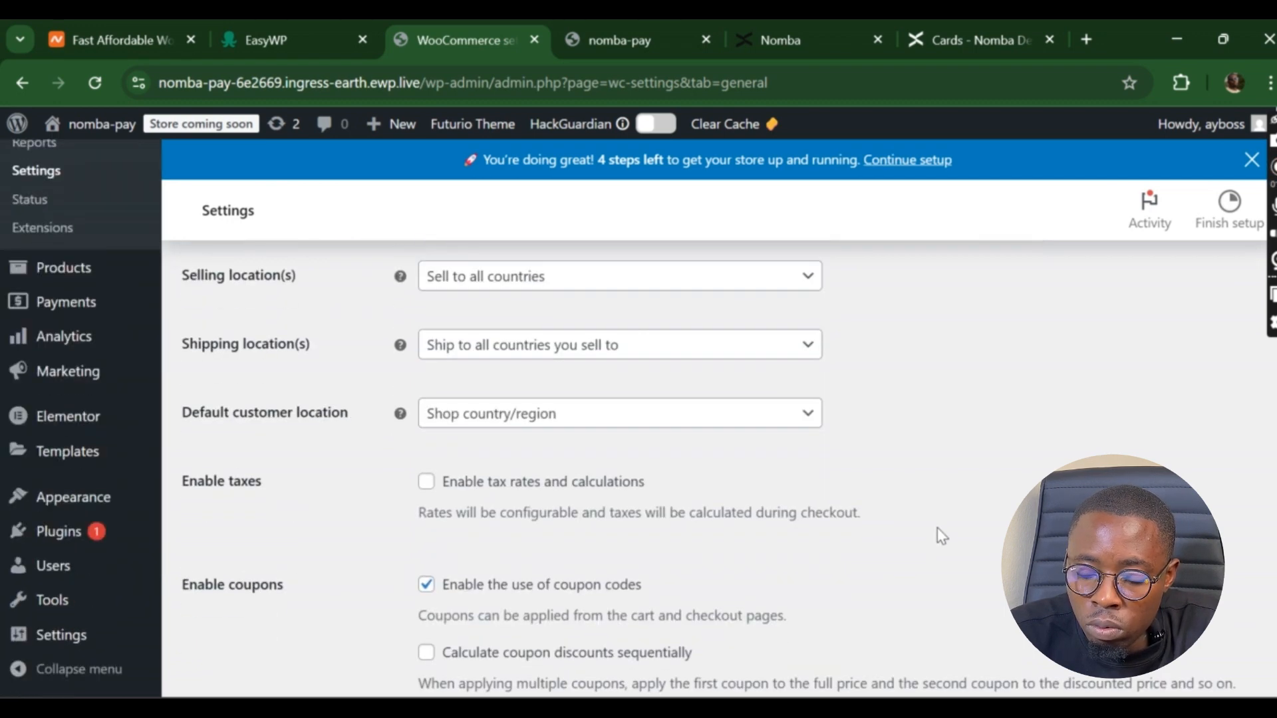
pyautogui.scroll(-2, 937, 528)
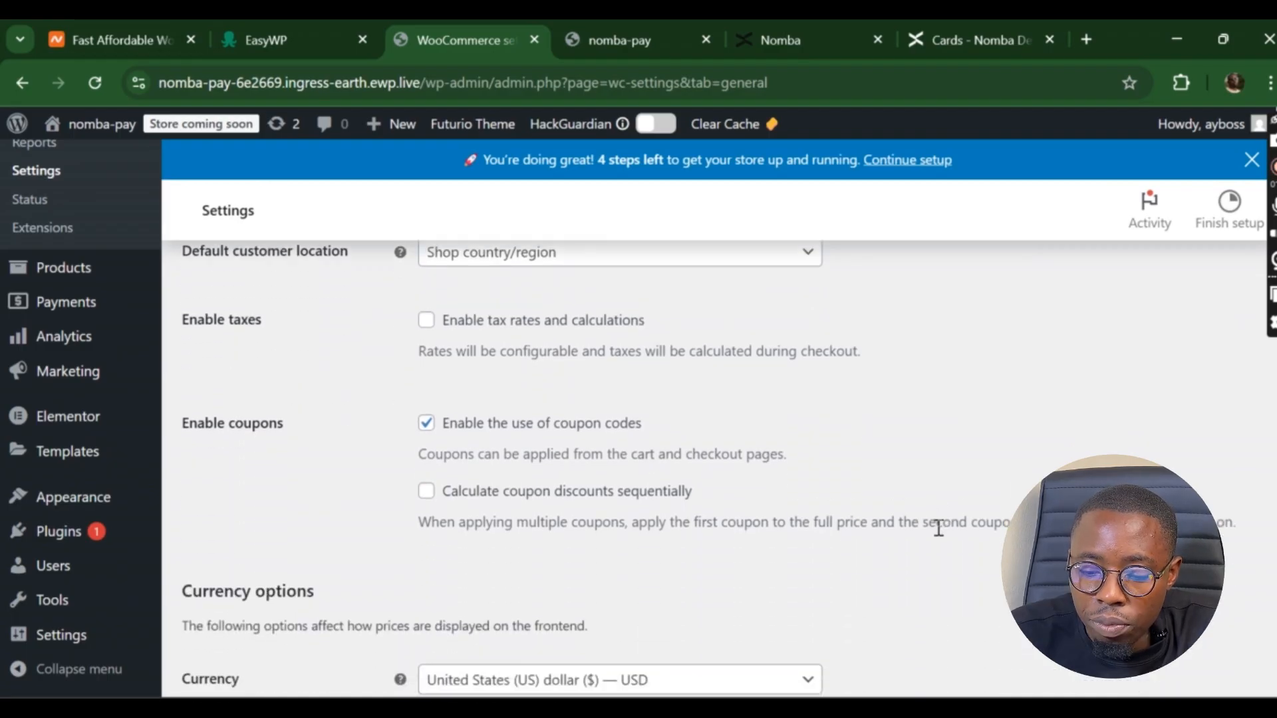
pyautogui.scroll(-4, 938, 529)
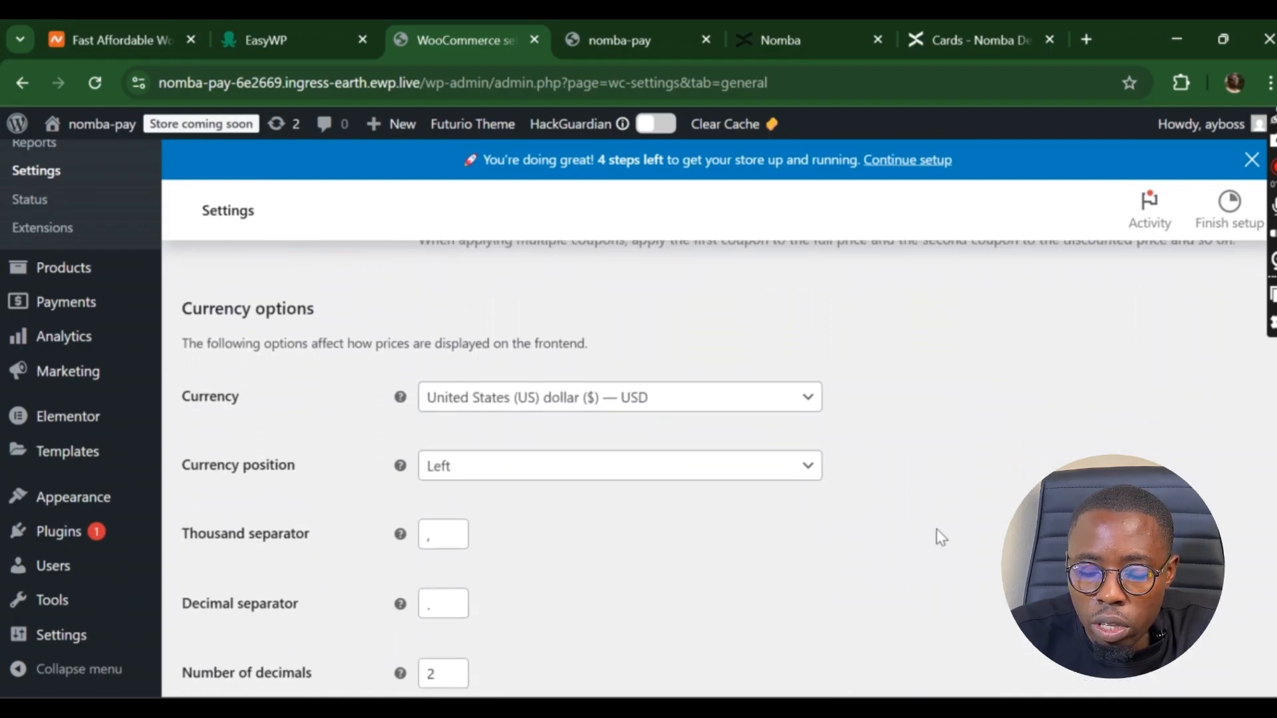
# - Change the store currency to Nigerian naira (₦) — NGN and save the settings
pyautogui.click(782, 401)
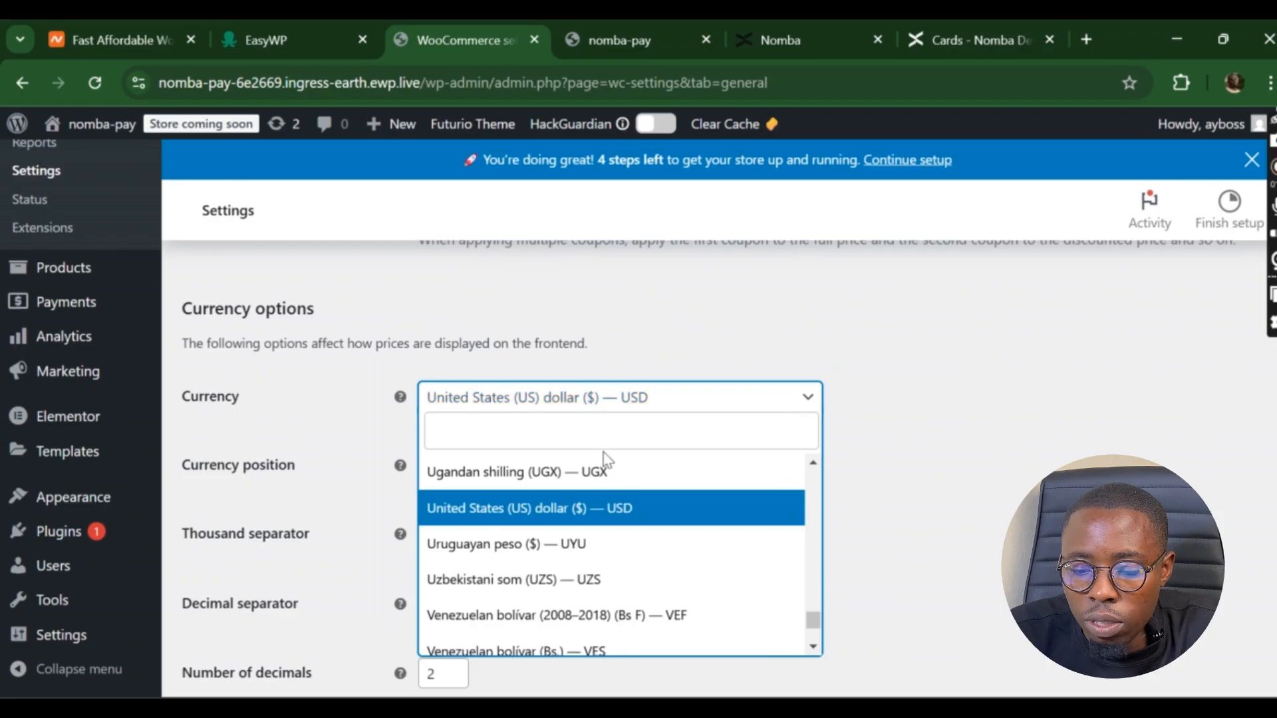
pyautogui.write('Nige')
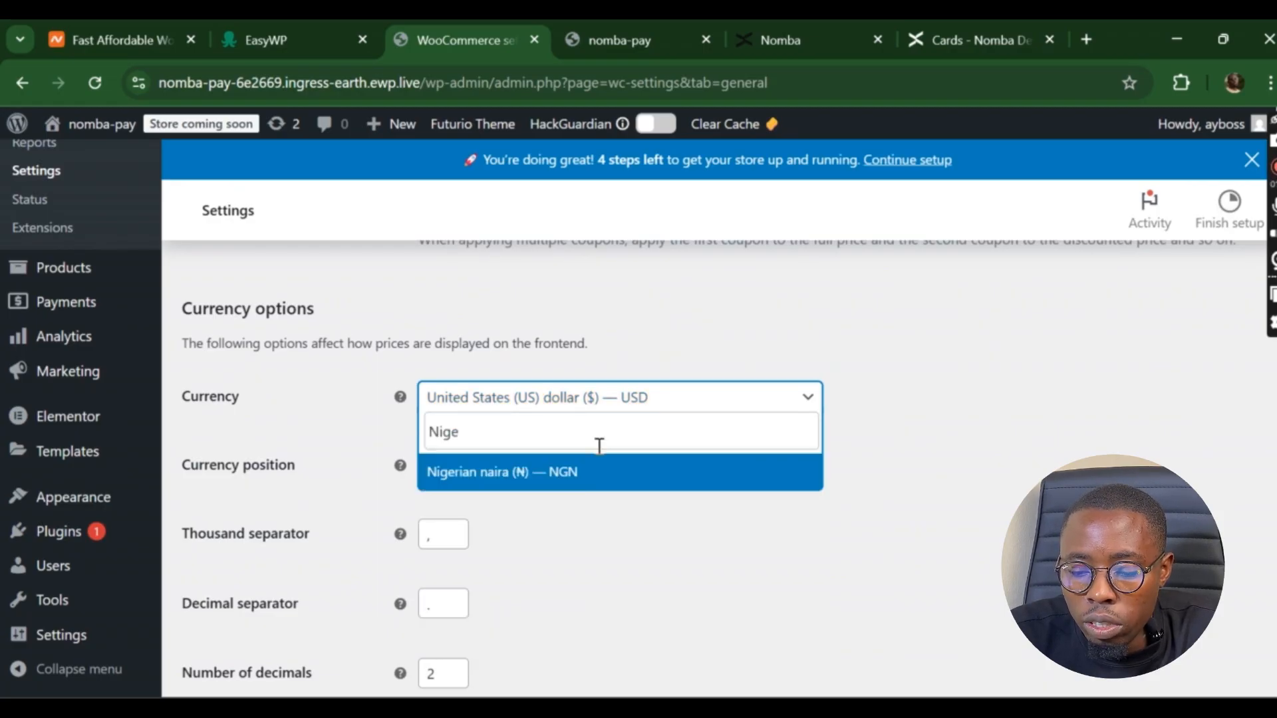
pyautogui.click(556, 474)
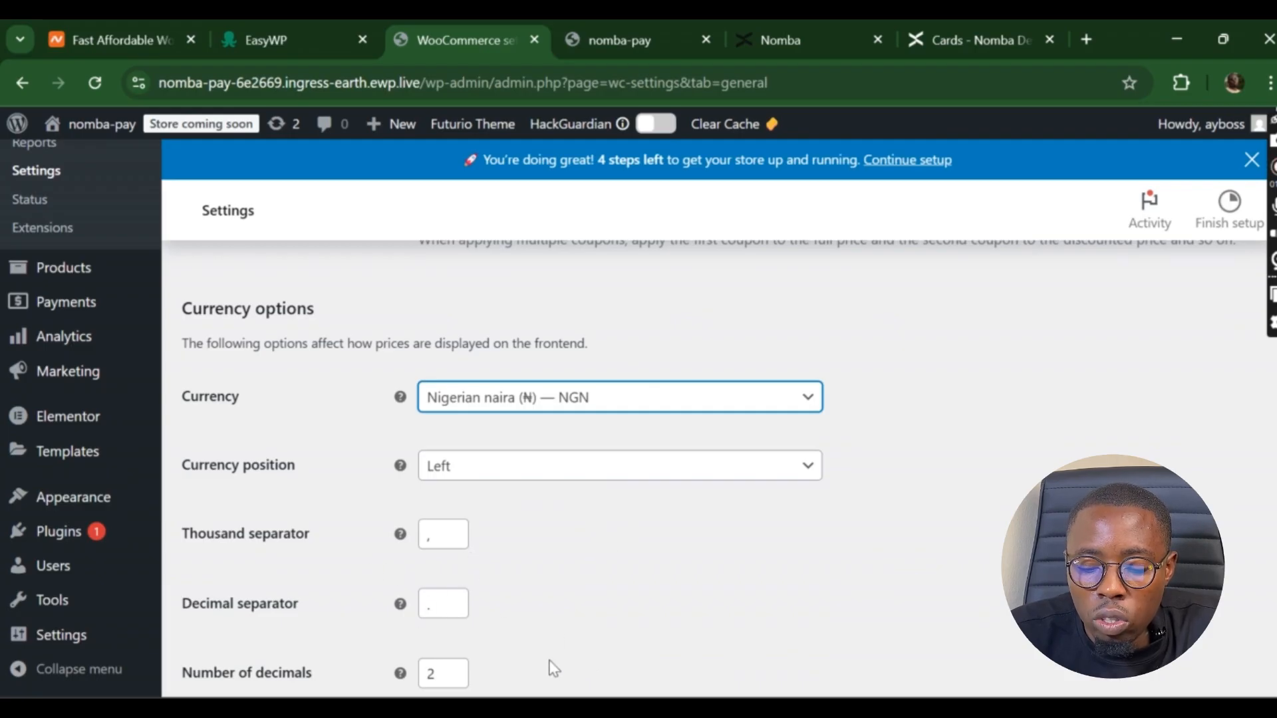
pyautogui.click(1057, 546)
pyautogui.scroll(-2, 503, 479)
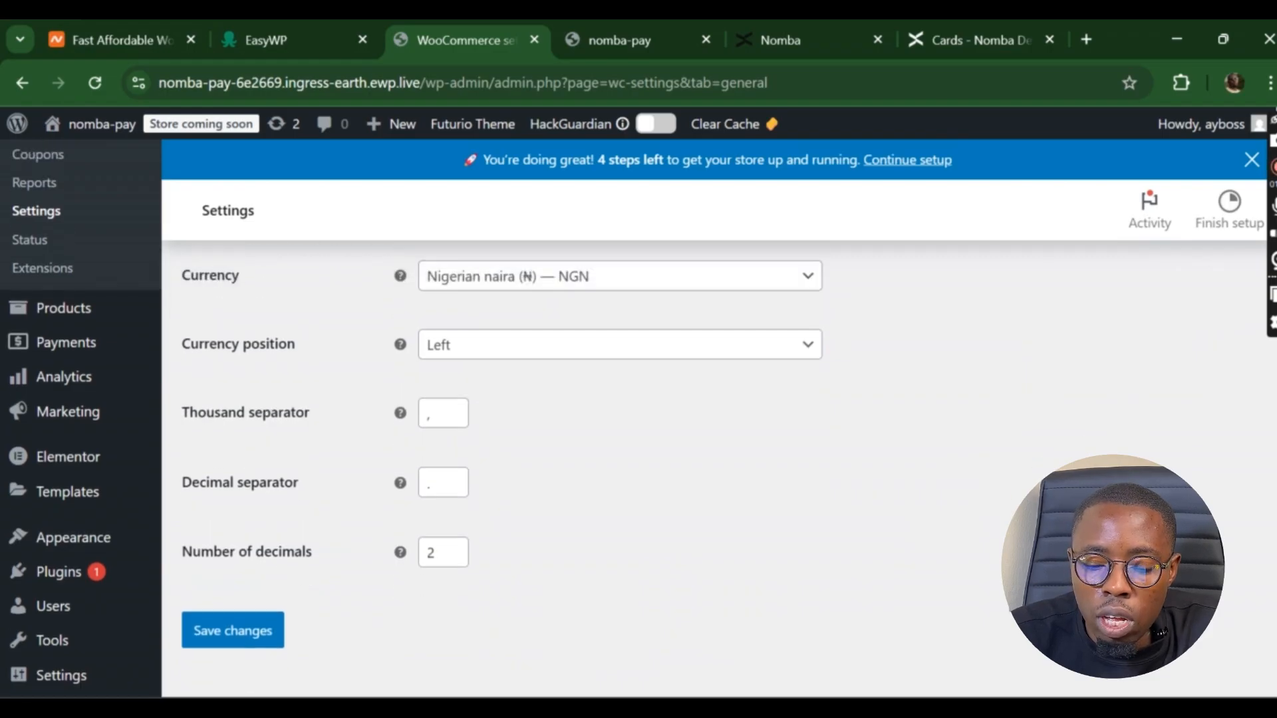
pyautogui.click(239, 632)
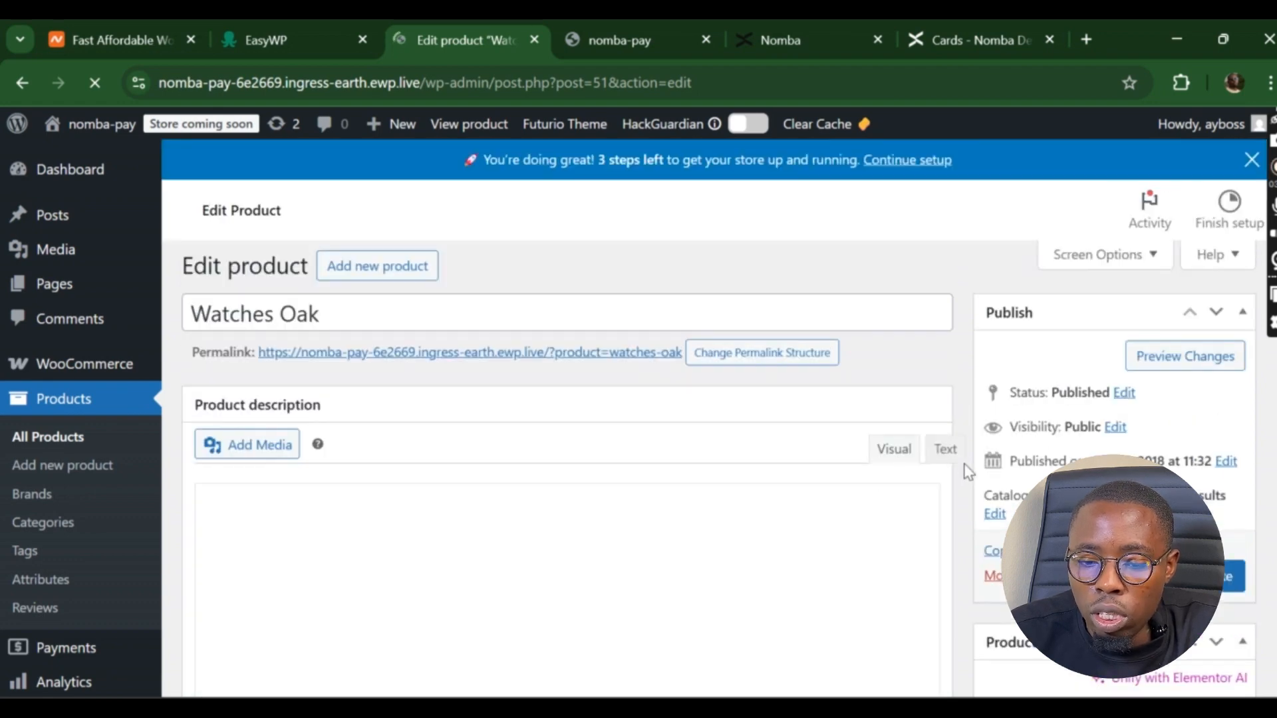
# - Set Watches Oak's regular price to 30,000 and sale price to 20,000, then update the product
pyautogui.scroll(-15, 965, 471)
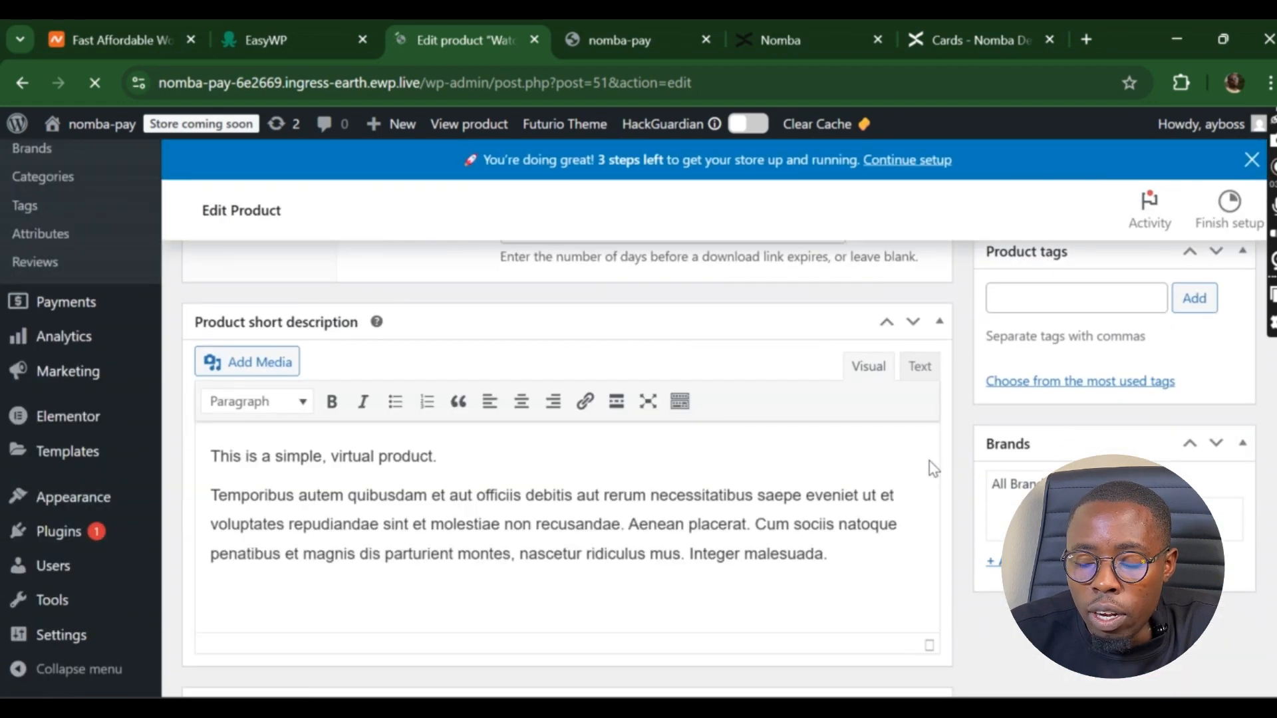
pyautogui.scroll(5, 959, 488)
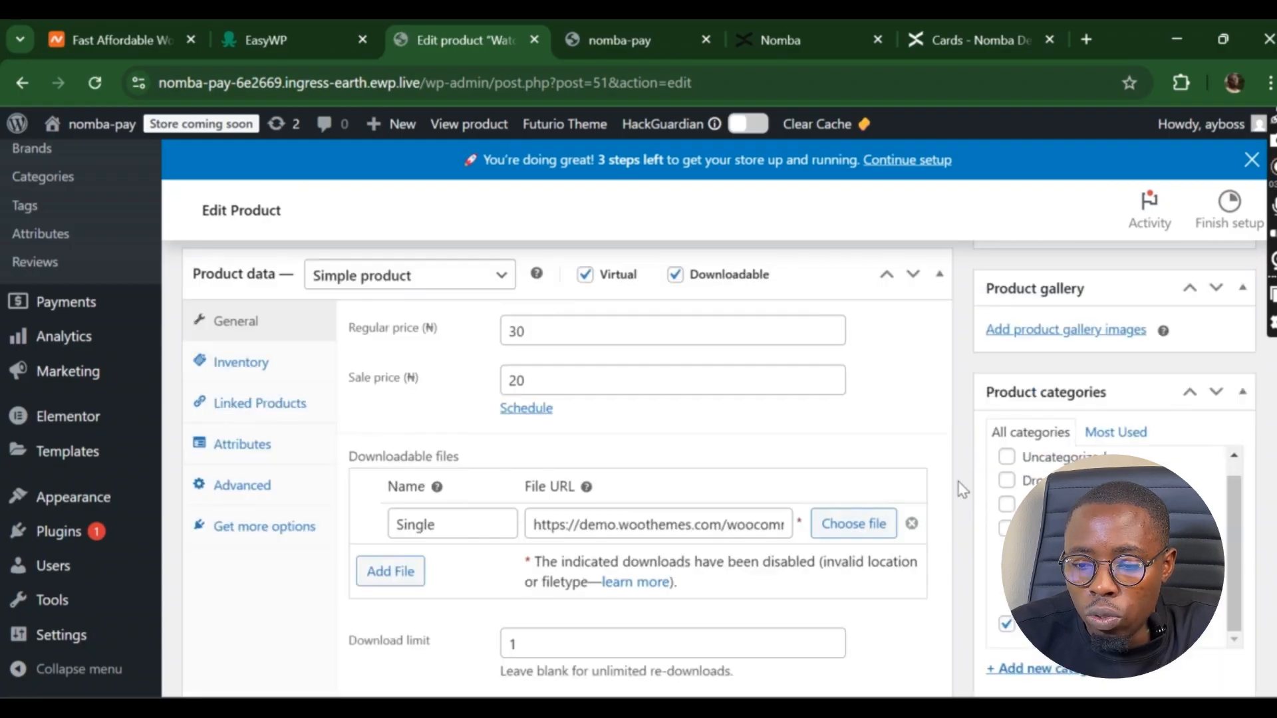
pyautogui.scroll(-5, 960, 489)
pyautogui.scroll(5, 963, 490)
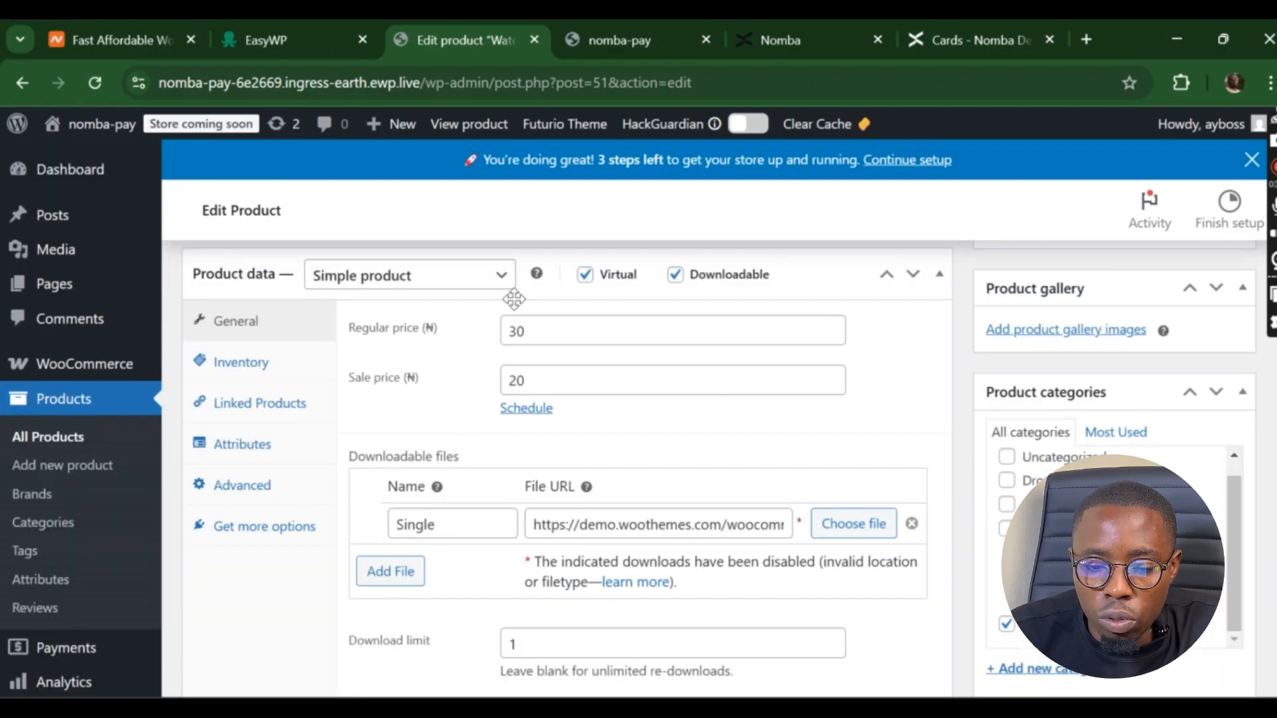
pyautogui.click(542, 342)
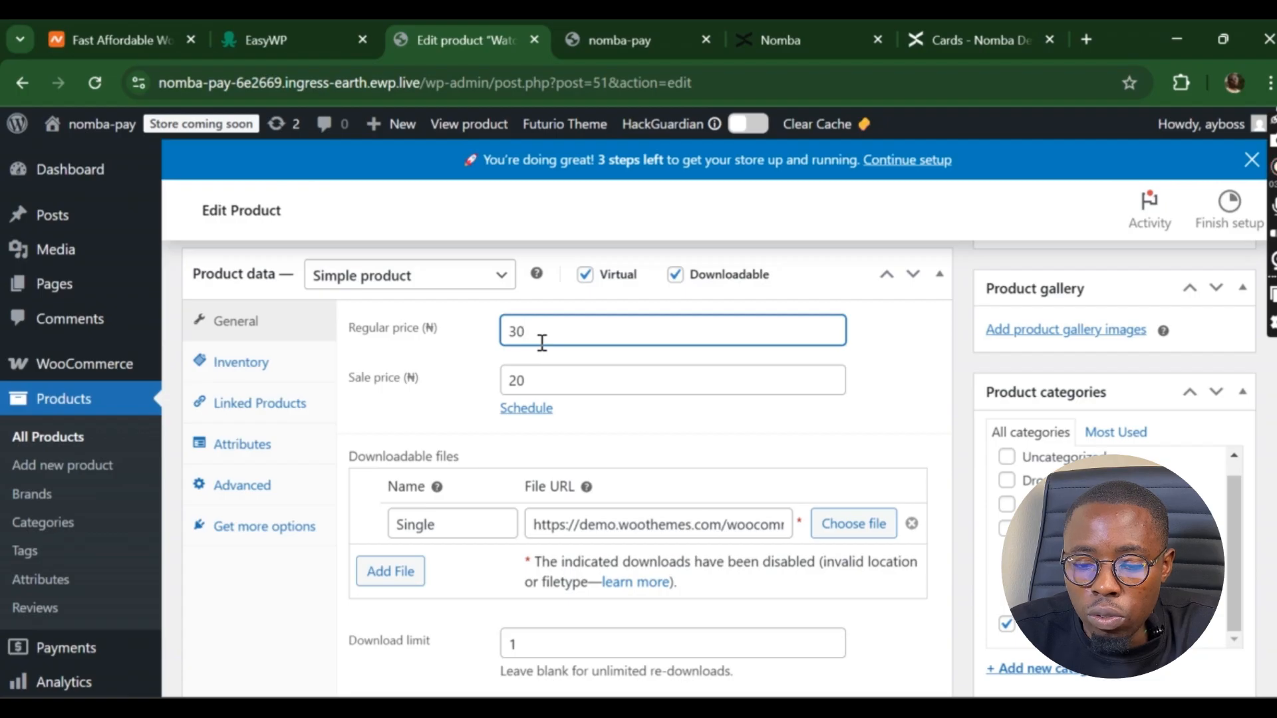
pyautogui.write(',000')
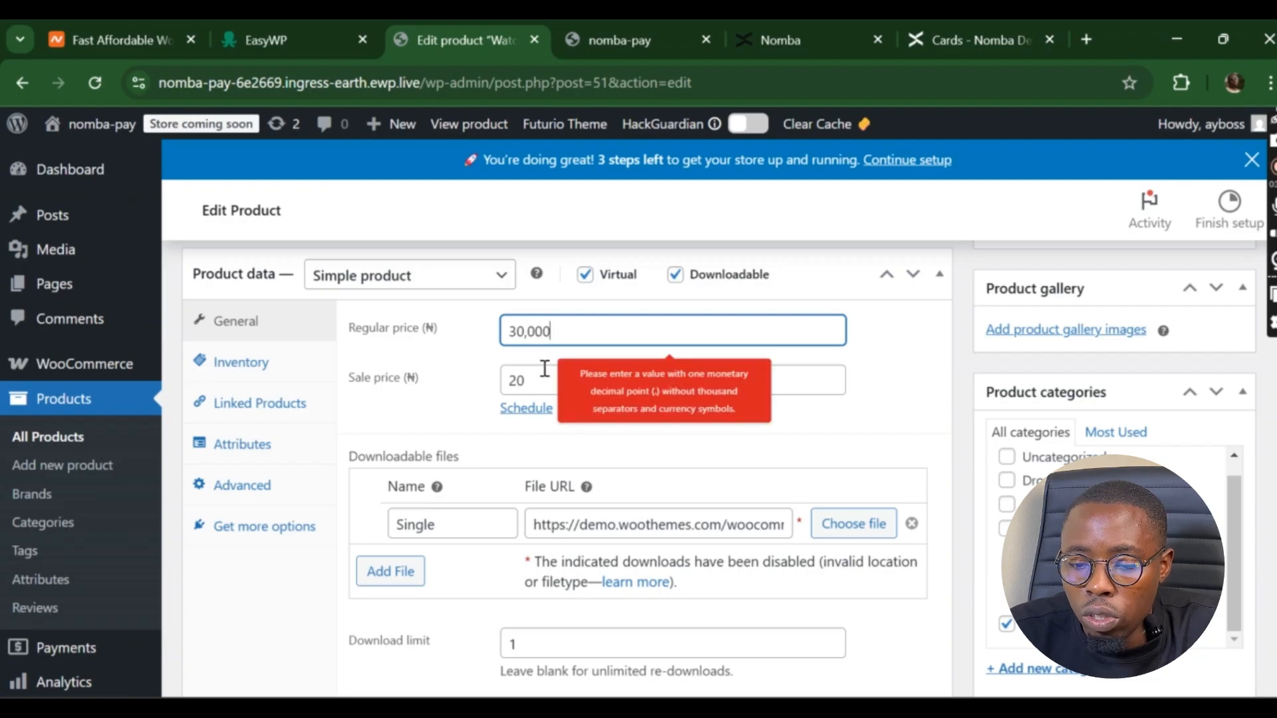
pyautogui.click(545, 370)
pyautogui.write('20')
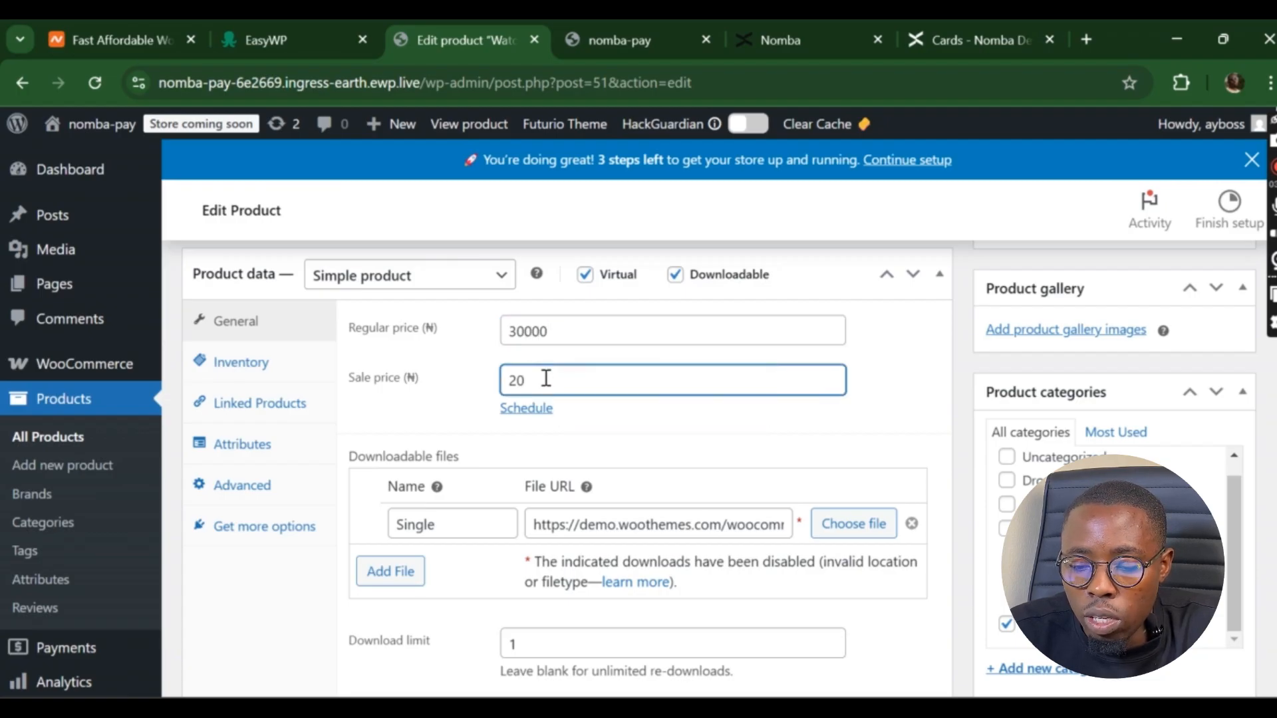
pyautogui.write('000')
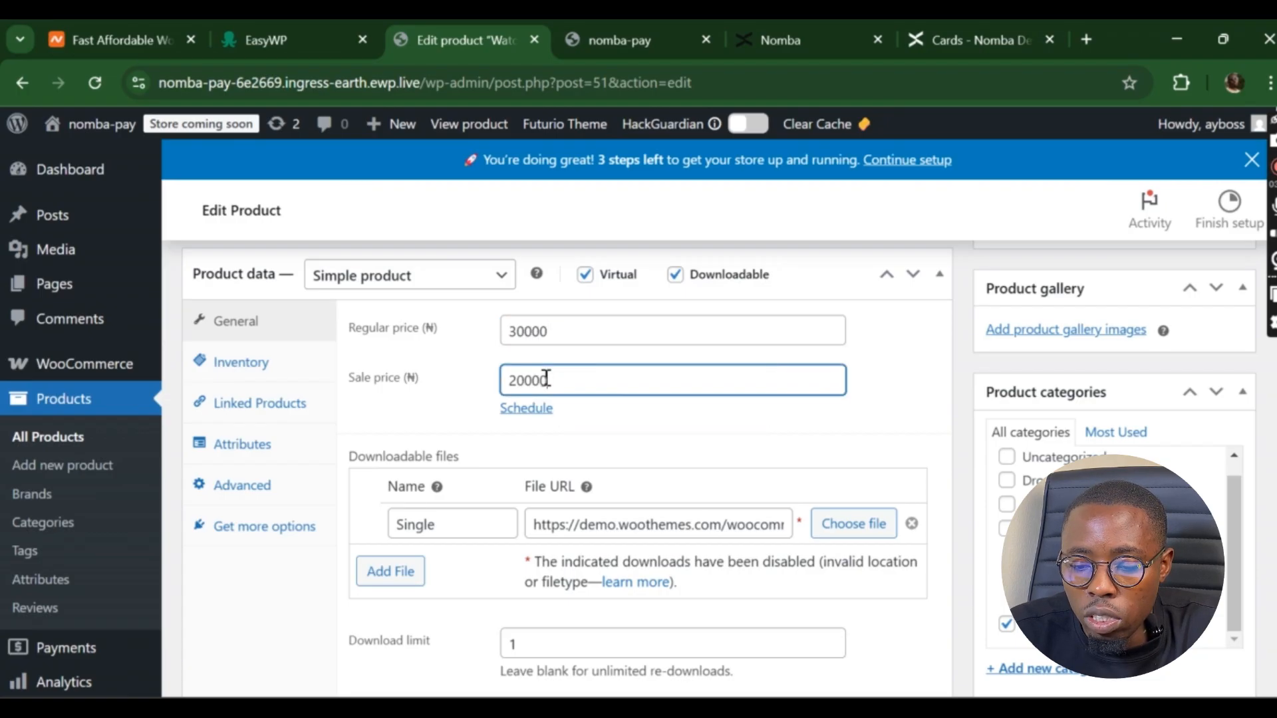
pyautogui.click(957, 416)
pyautogui.scroll(-10, 956, 416)
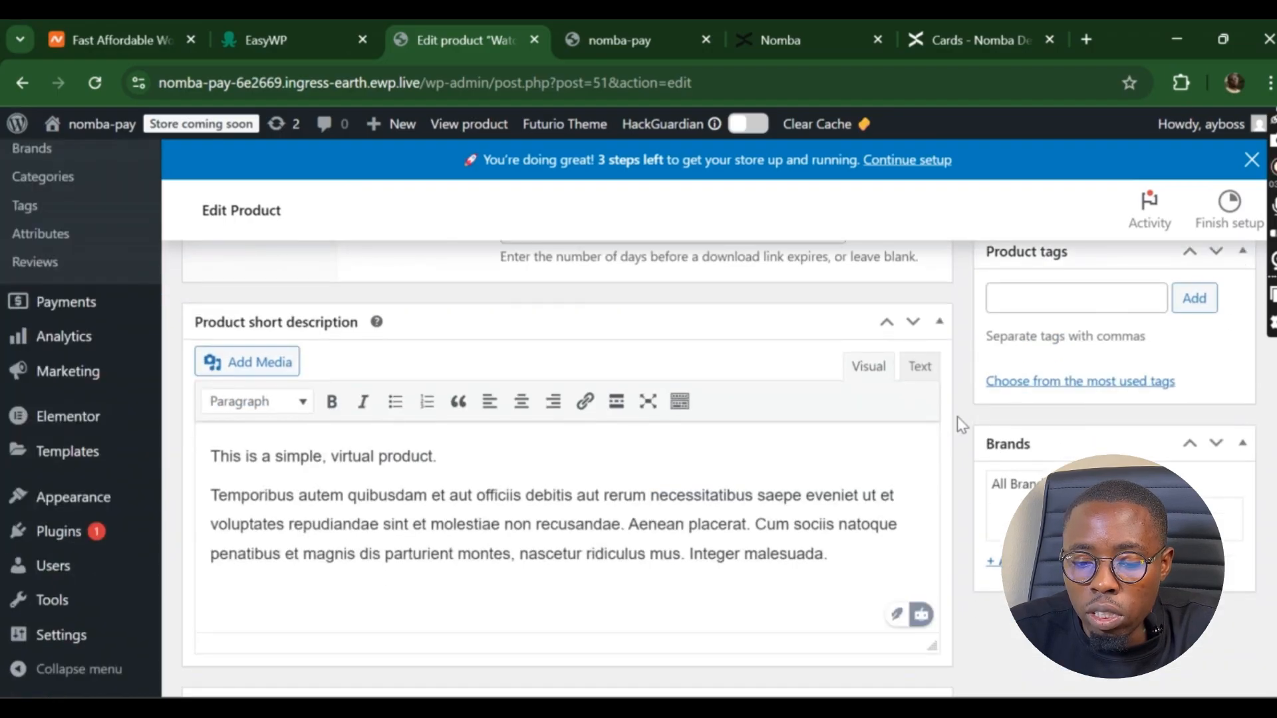
pyautogui.scroll(15, 956, 416)
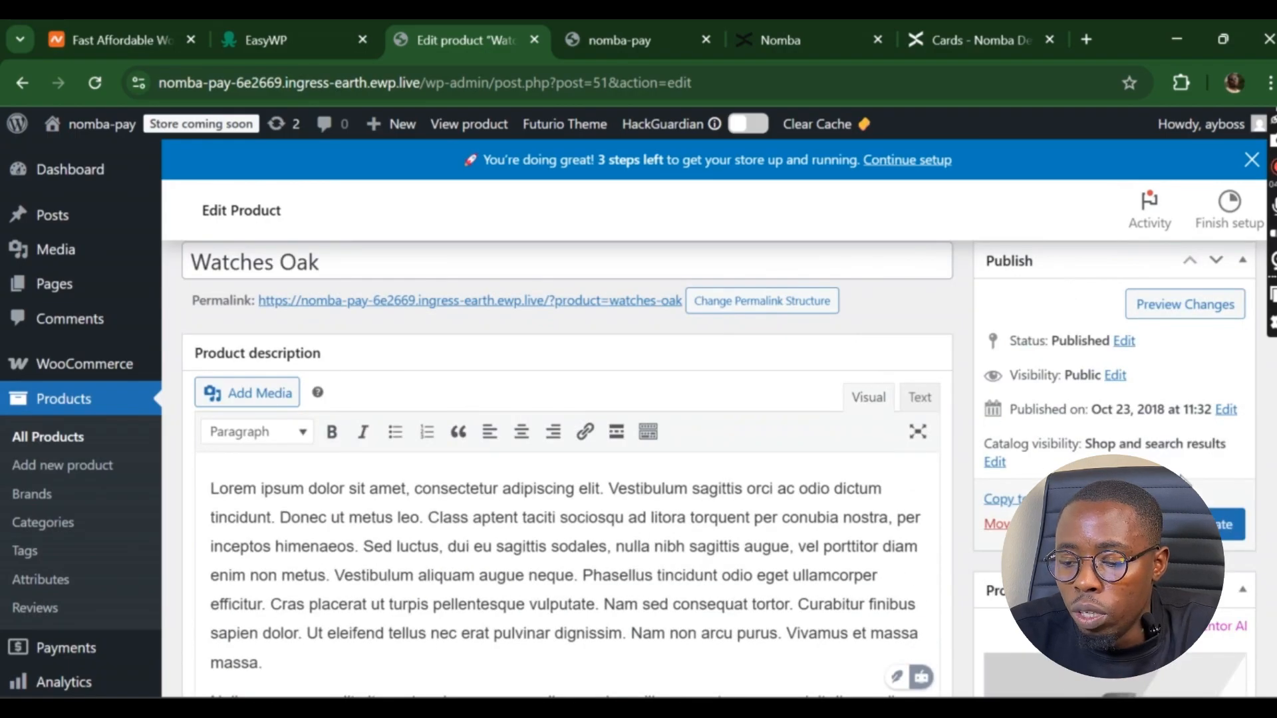
pyautogui.click(1204, 524)
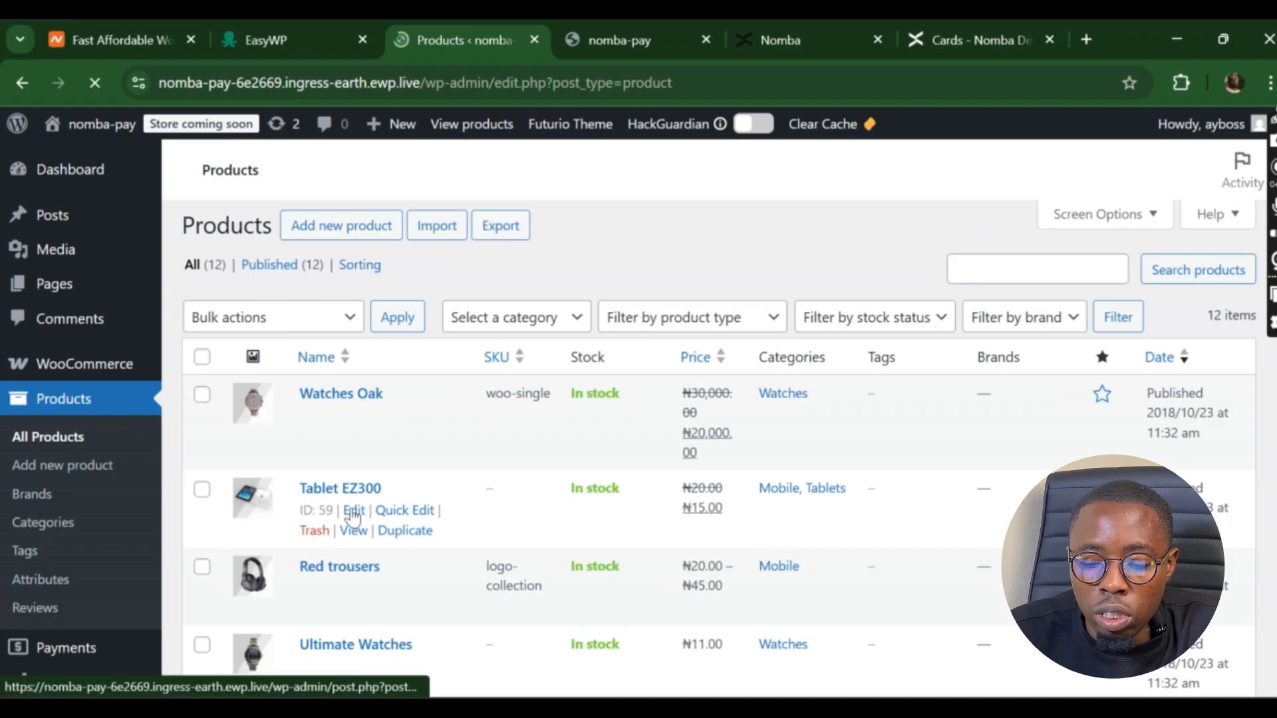
# - Open the Tablet EZ300 product for editing and bring its price fields into view
pyautogui.click(353, 512)
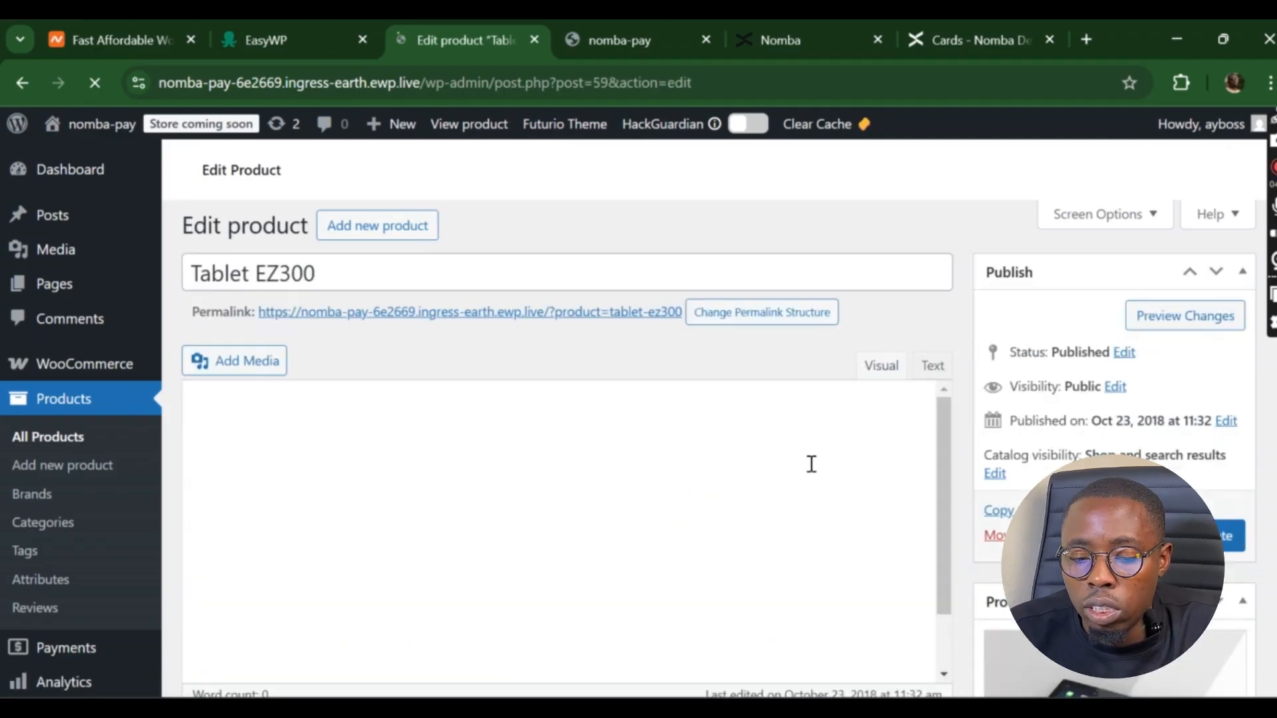
pyautogui.scroll(-5, 812, 464)
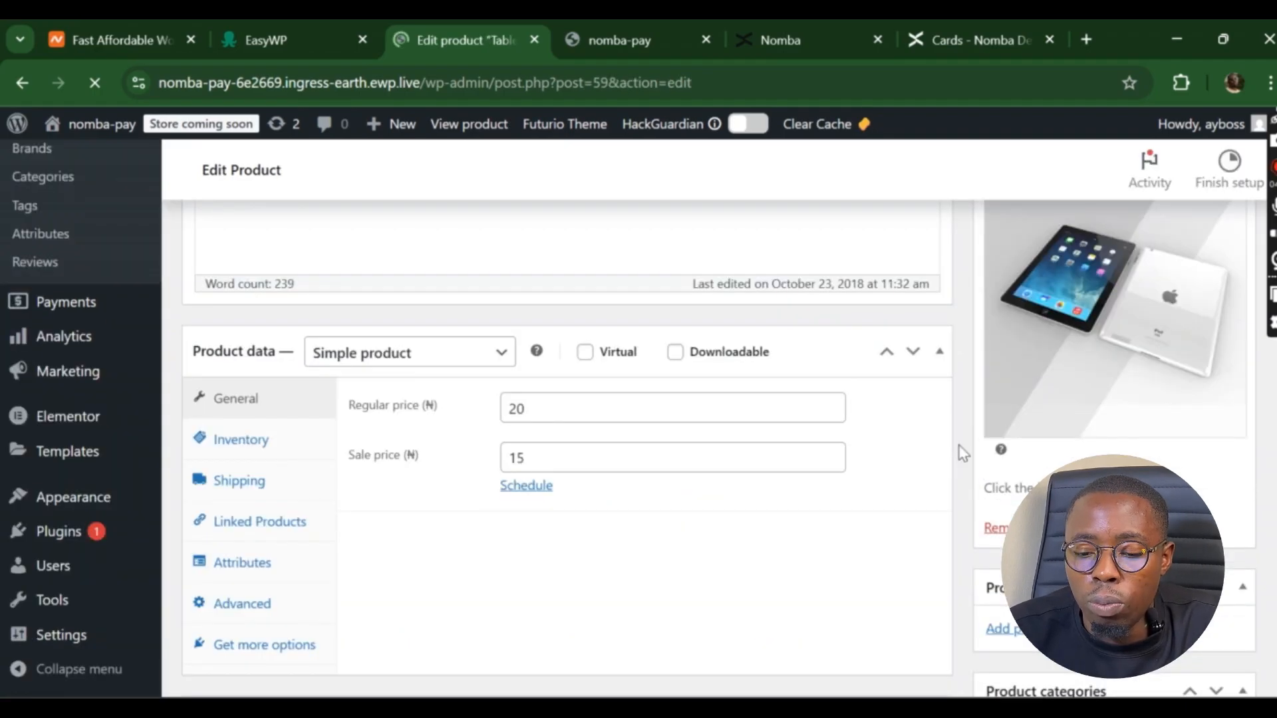
pyautogui.scroll(-5, 552, 432)
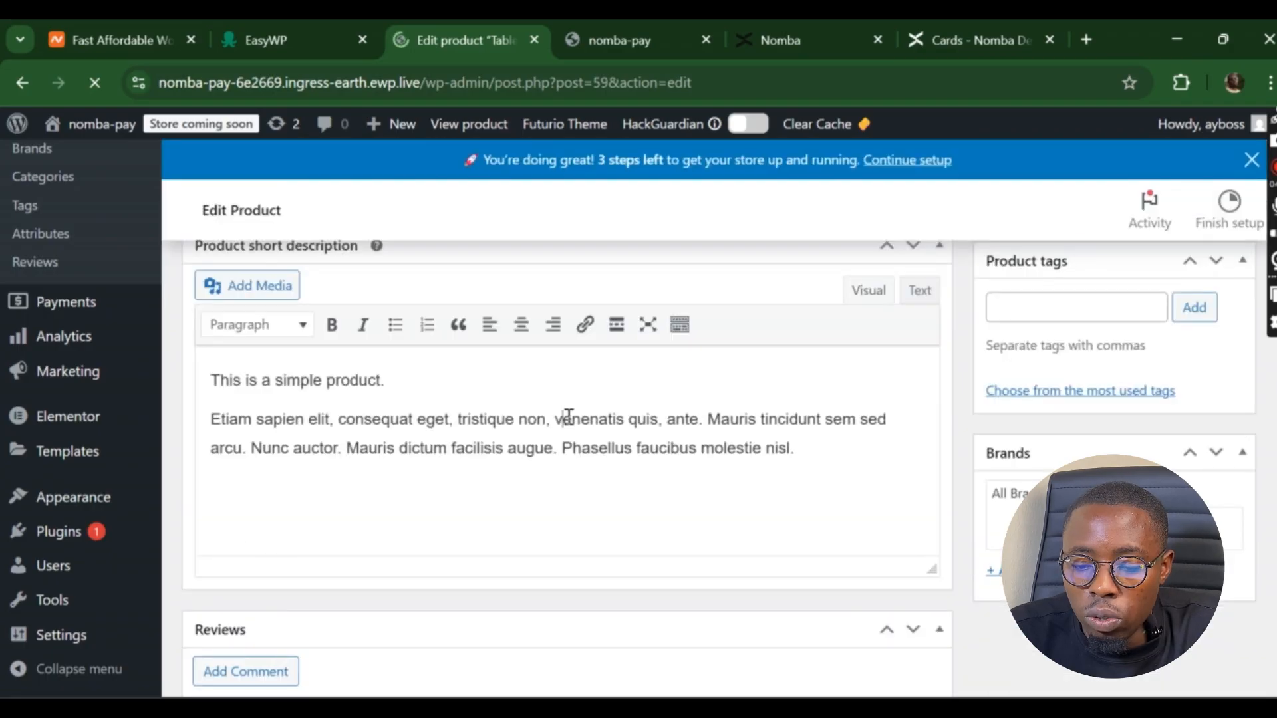
pyautogui.scroll(-2, 568, 416)
pyautogui.click(569, 417)
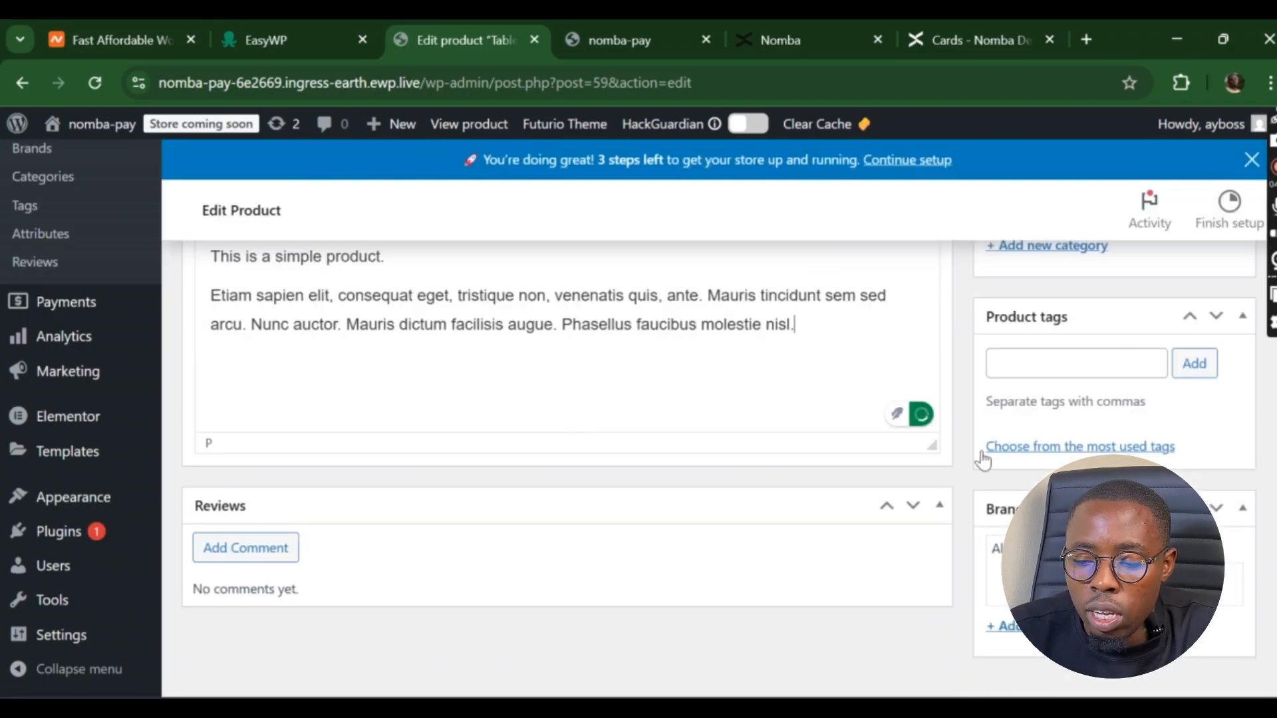
pyautogui.scroll(5, 964, 459)
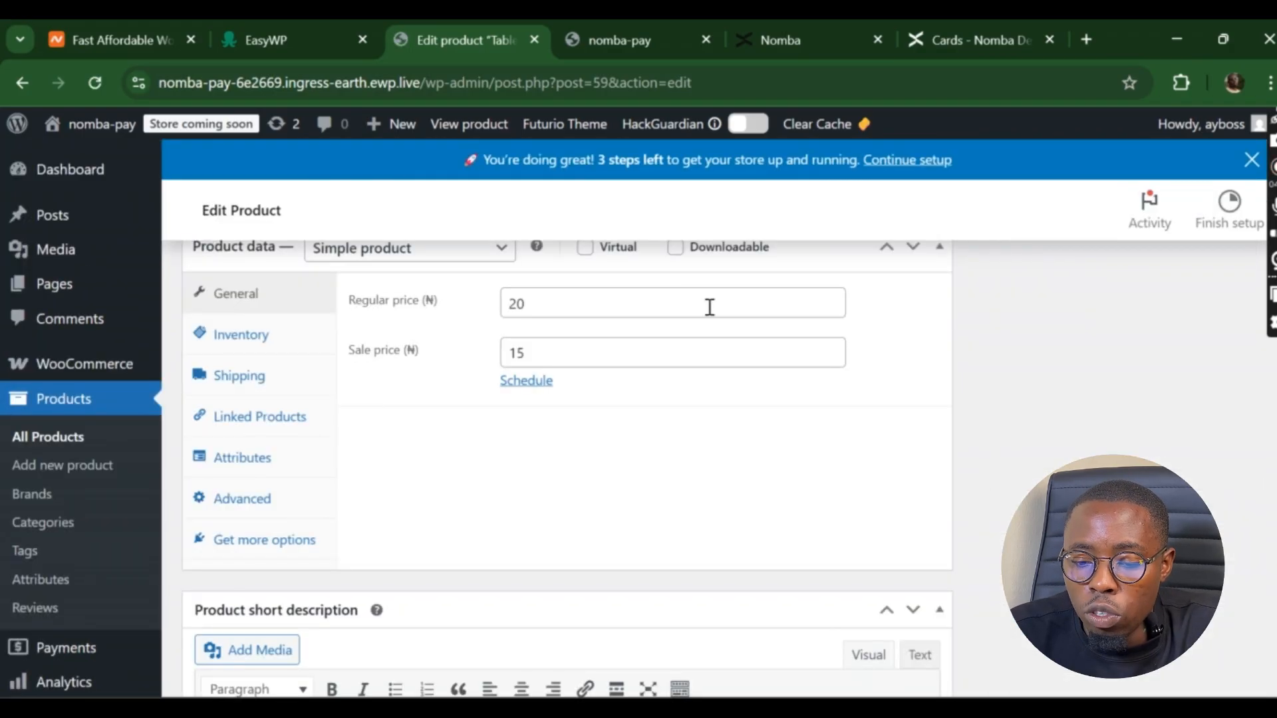
# - Set Tablet EZ300 to a 20000 regular price and 15000 sale price, then update it
pyautogui.click(669, 310)
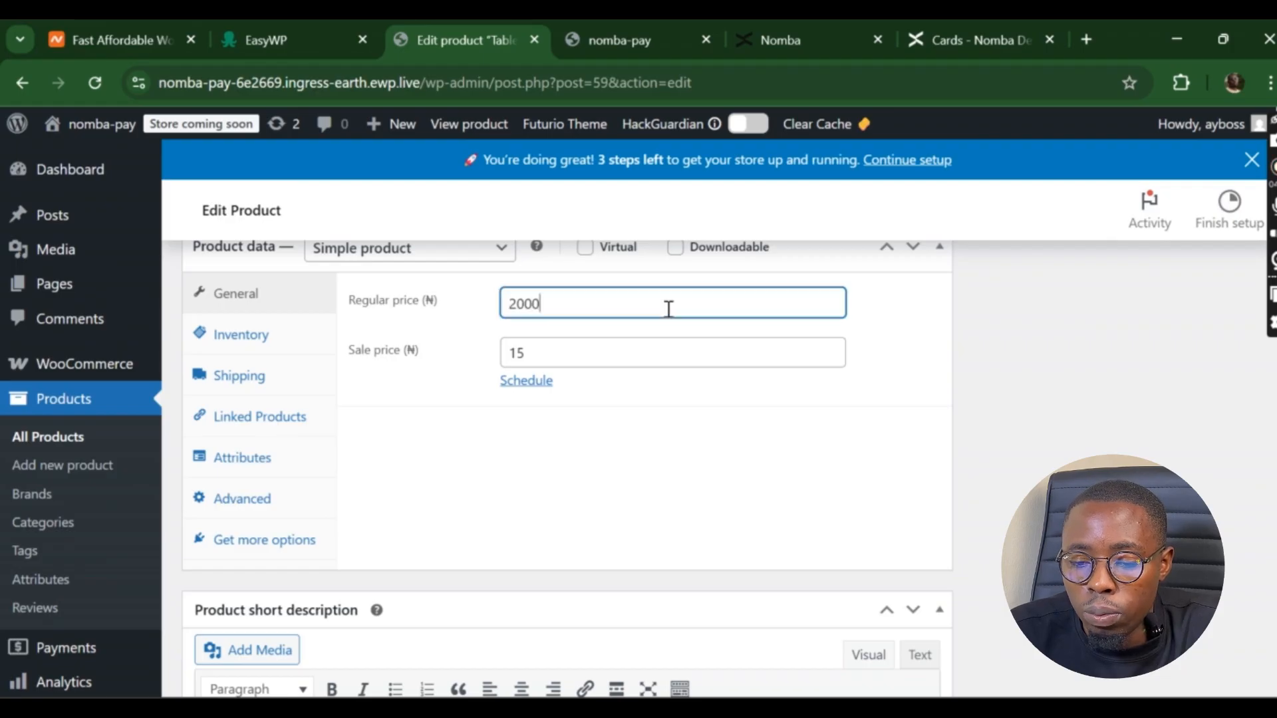
pyautogui.click(686, 346)
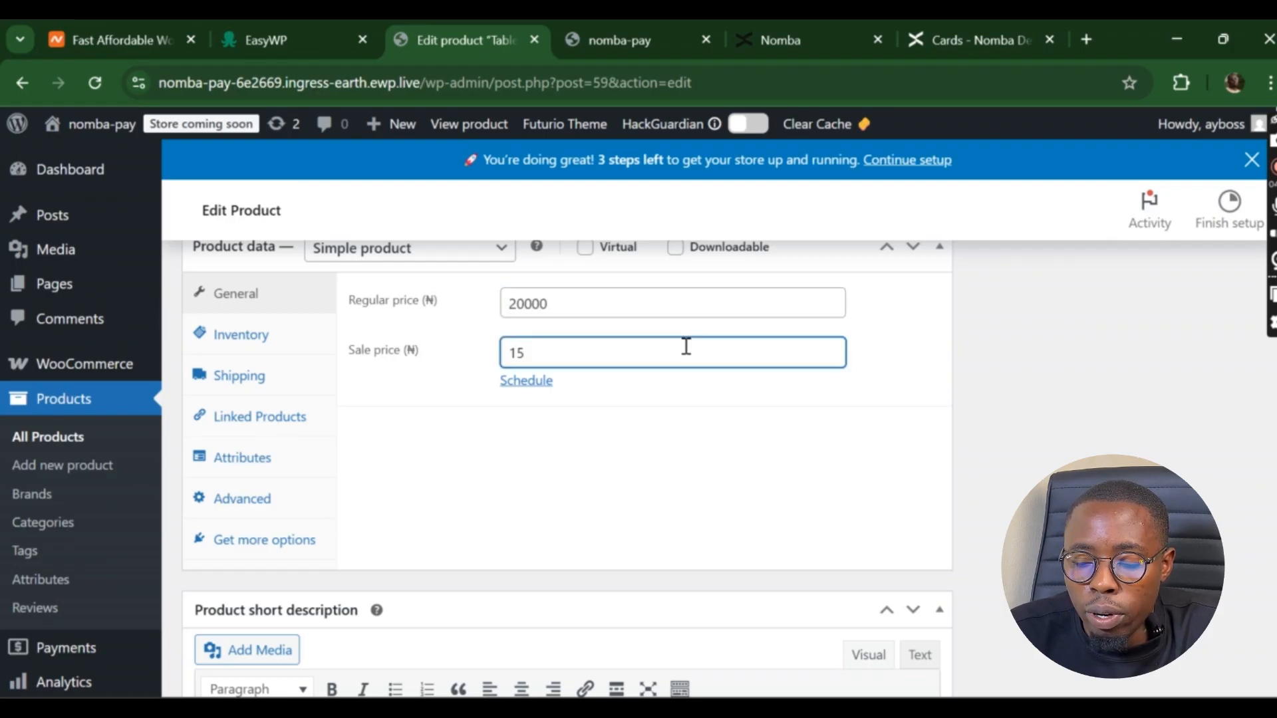
pyautogui.write('000')
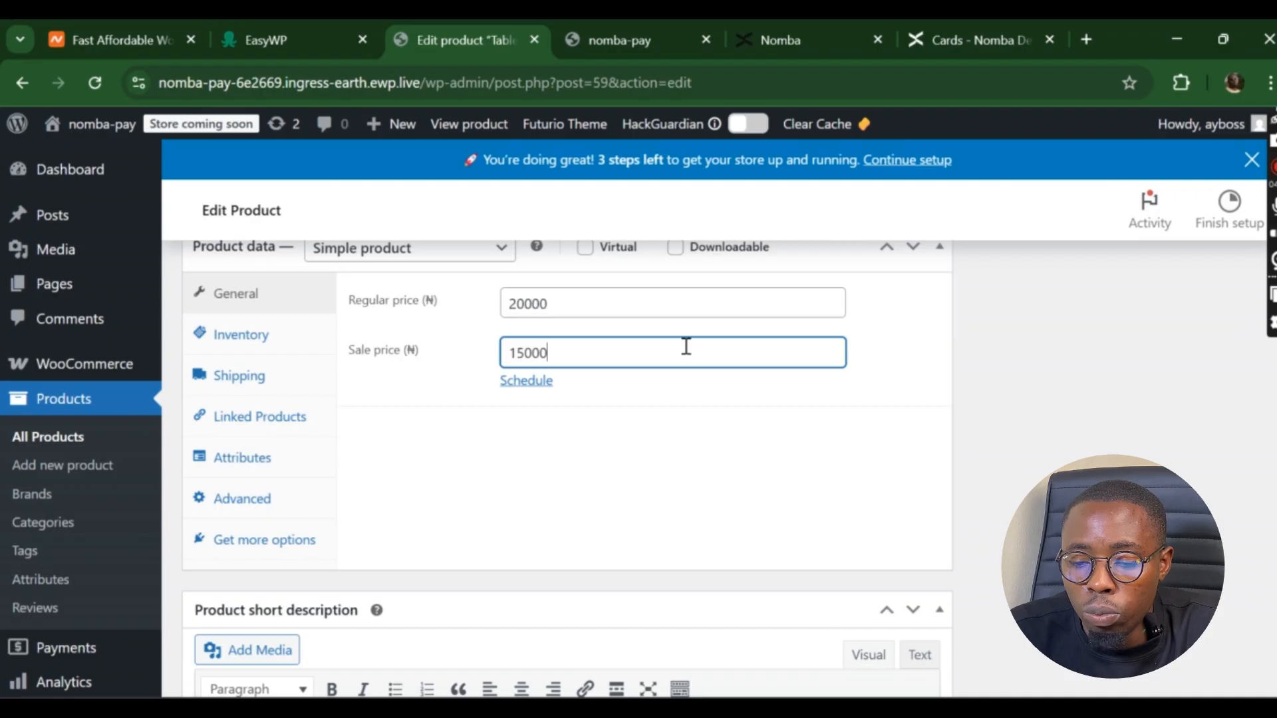
pyautogui.click(997, 447)
pyautogui.scroll(-5, 998, 448)
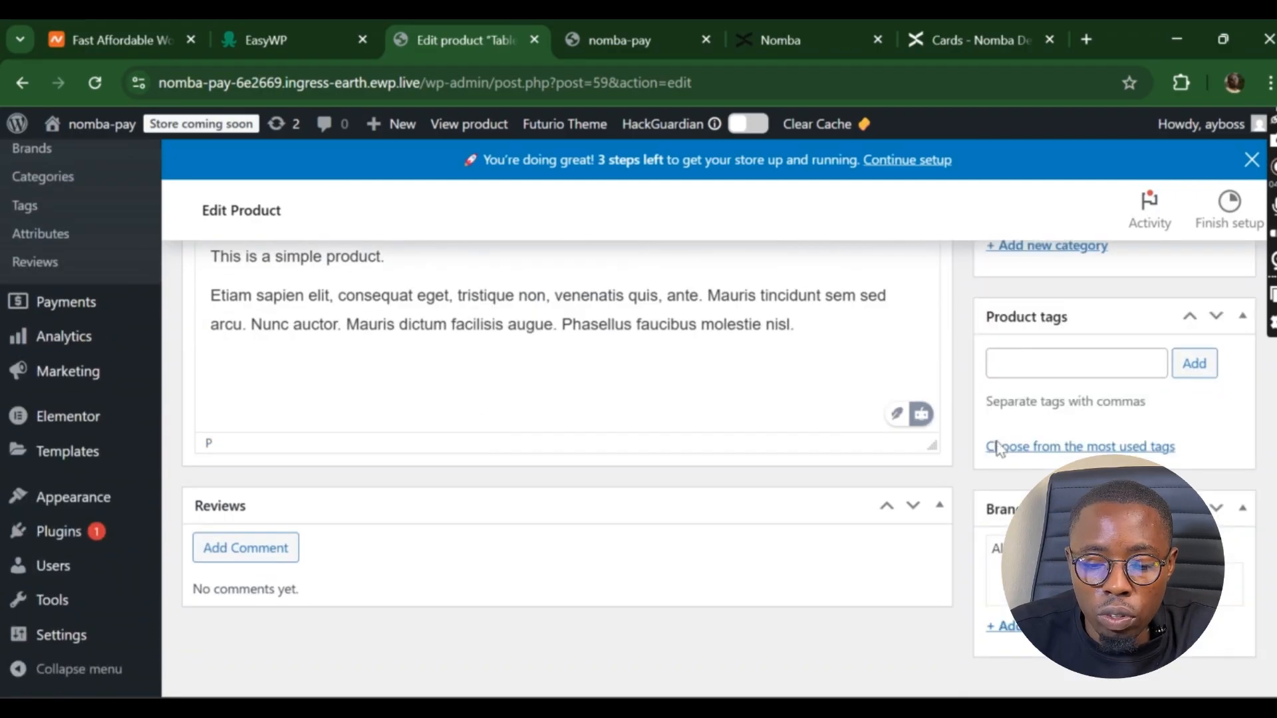
pyautogui.scroll(5, 998, 449)
pyautogui.scroll(10, 998, 448)
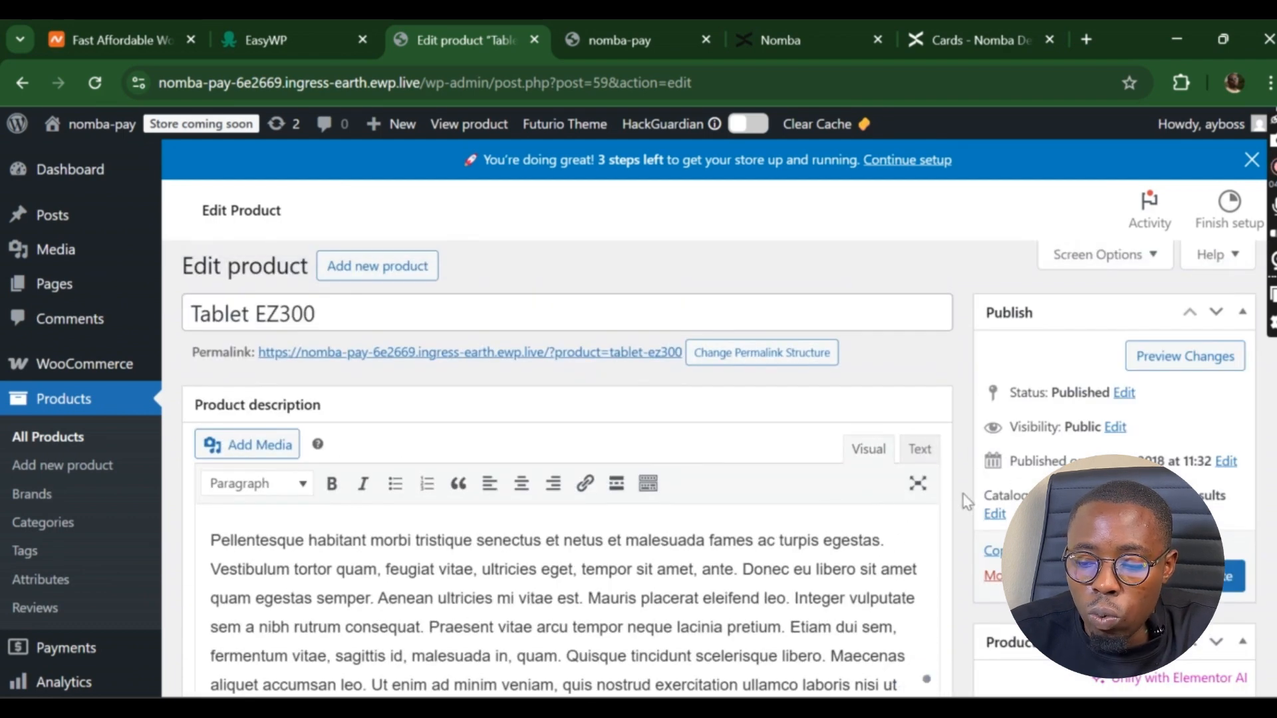
pyautogui.click(1227, 576)
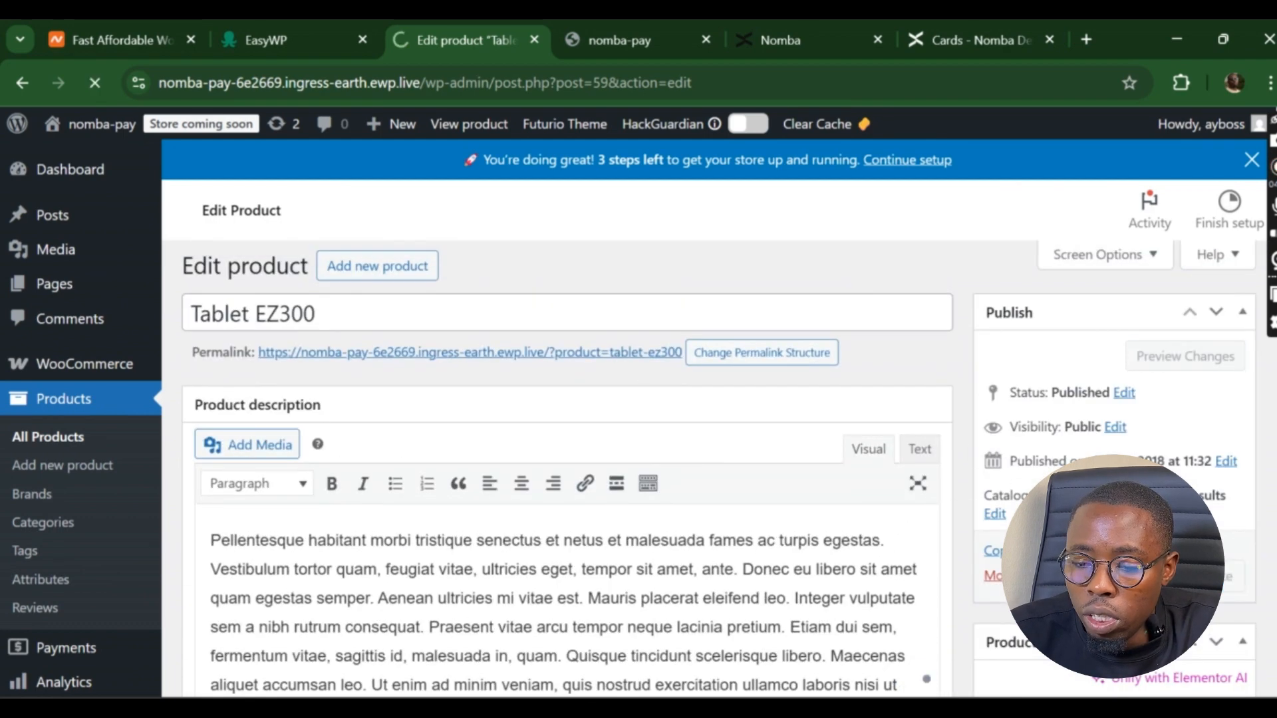
# - Reload the storefront, add Tablet EZ300, remove Headphone Alpha 1, and go to checkout
pyautogui.scroll(12, 941, 394)
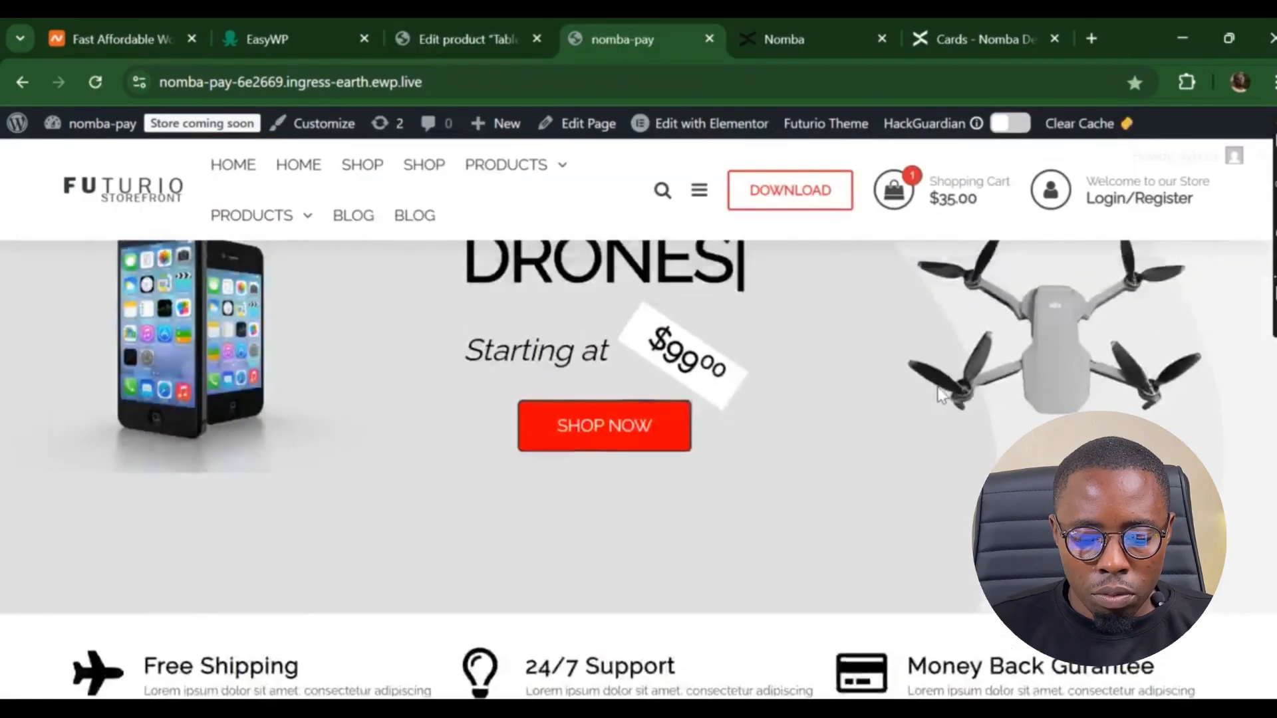
pyautogui.hotkey('ctrl', 'r')
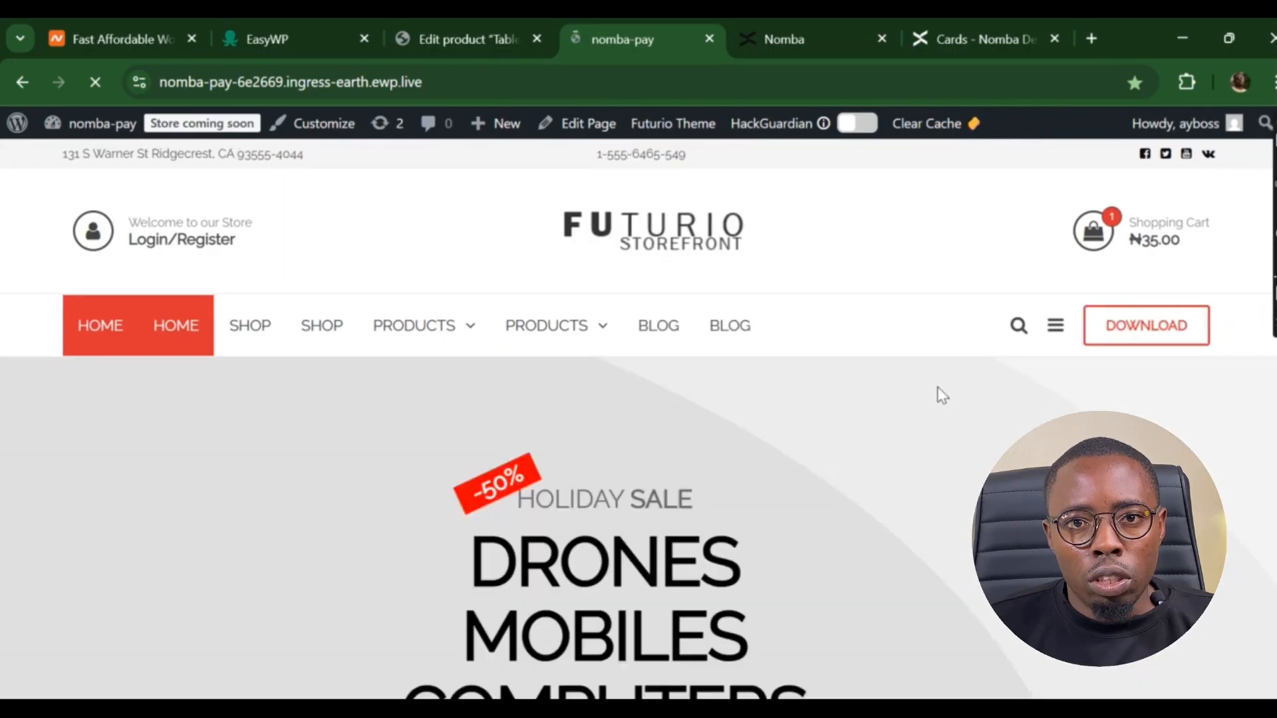
pyautogui.scroll(-5, 942, 395)
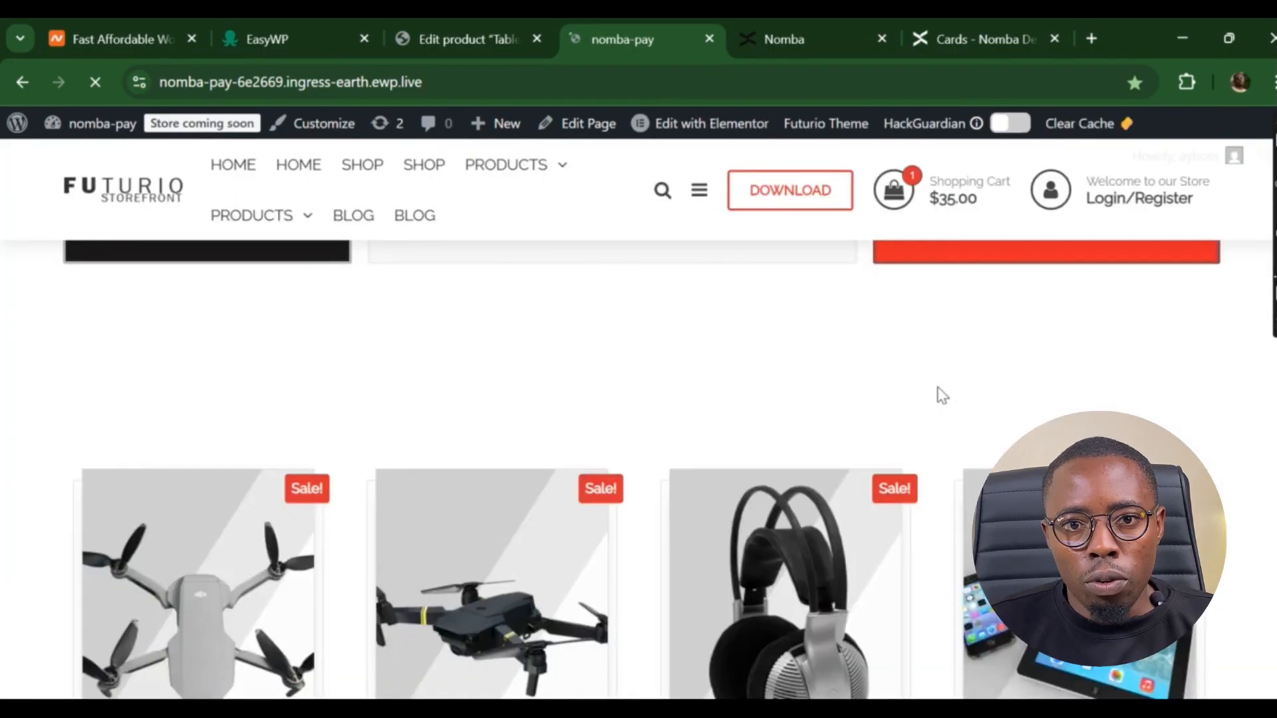
pyautogui.scroll(-3, 943, 395)
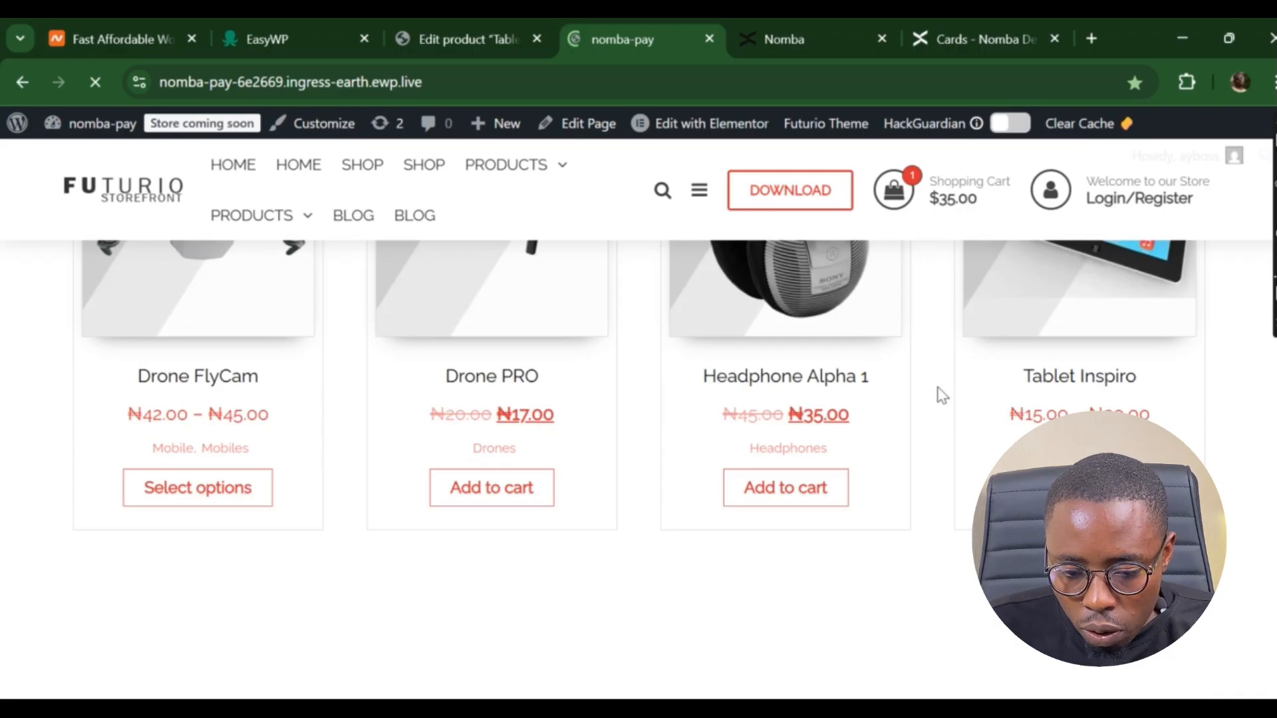
pyautogui.scroll(2, 942, 395)
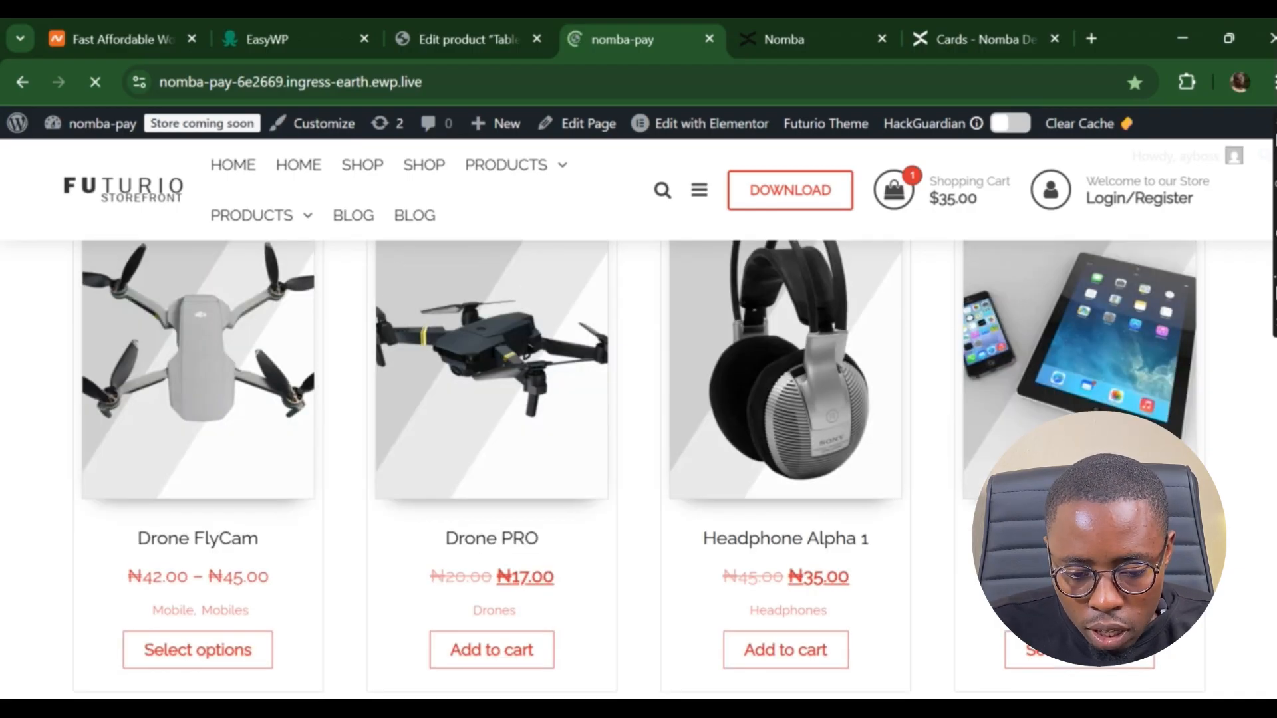
pyautogui.scroll(-15, 638, 466)
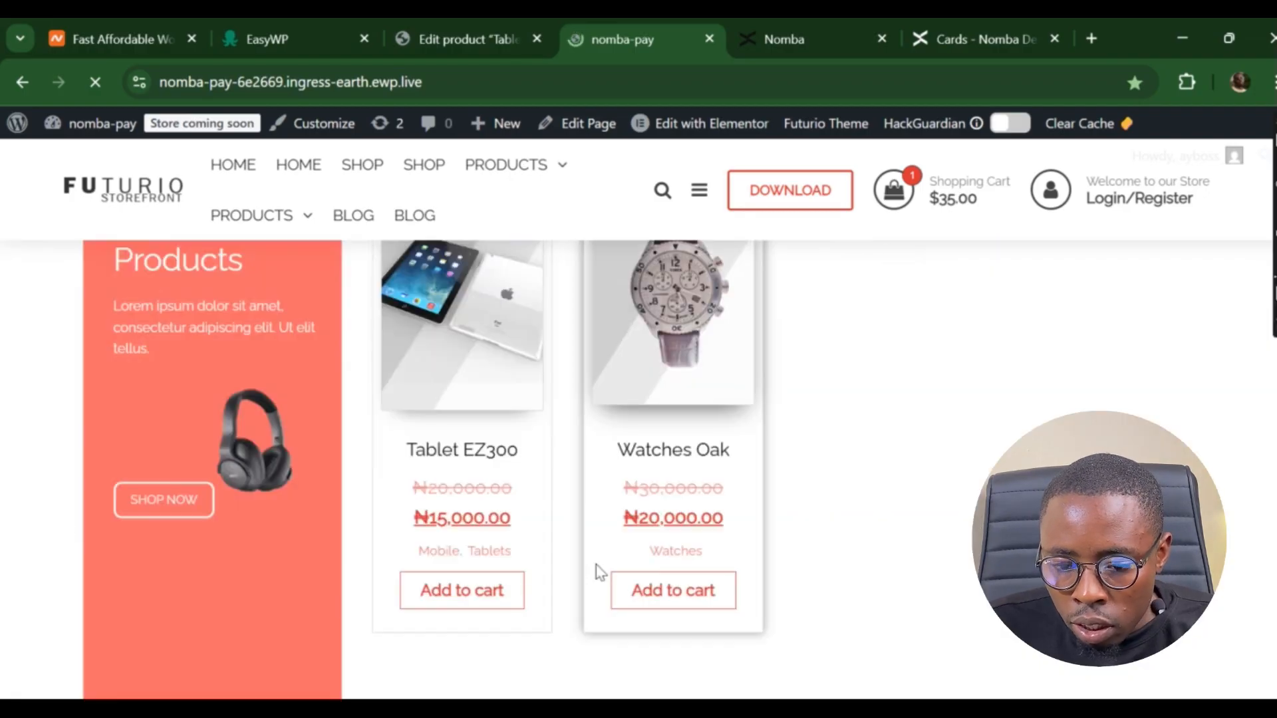
pyautogui.click(499, 590)
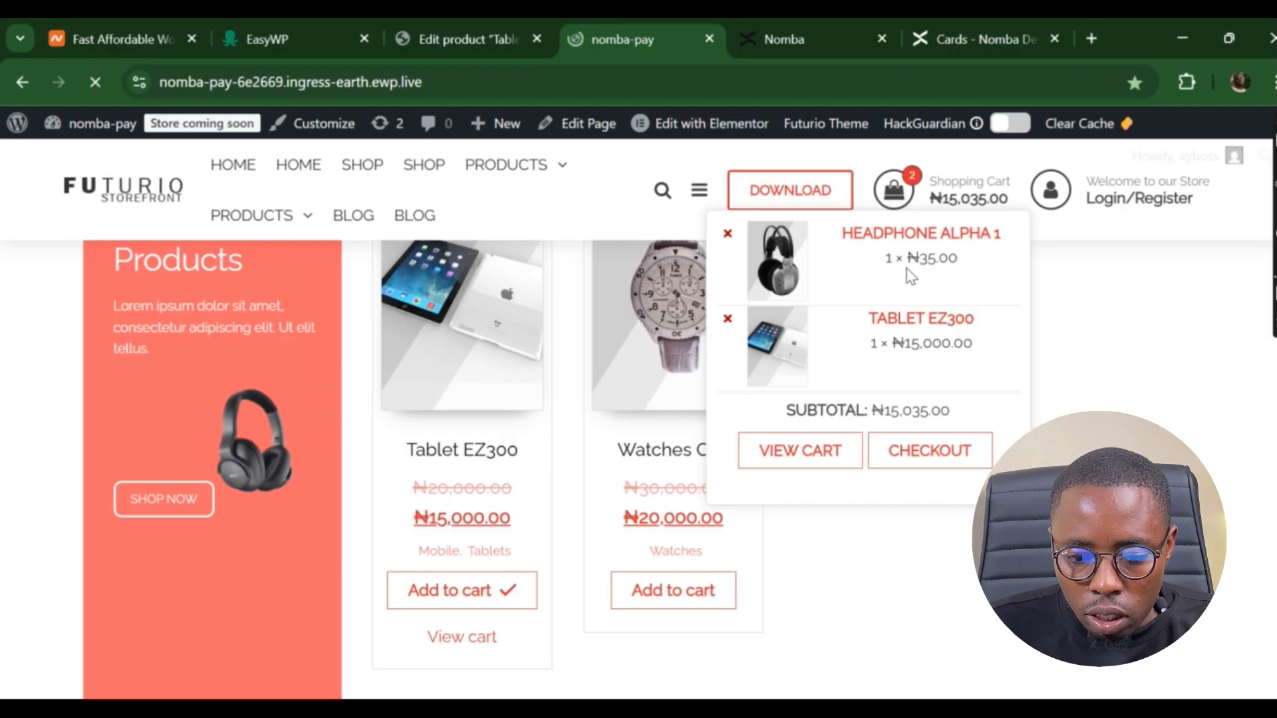
pyautogui.click(728, 233)
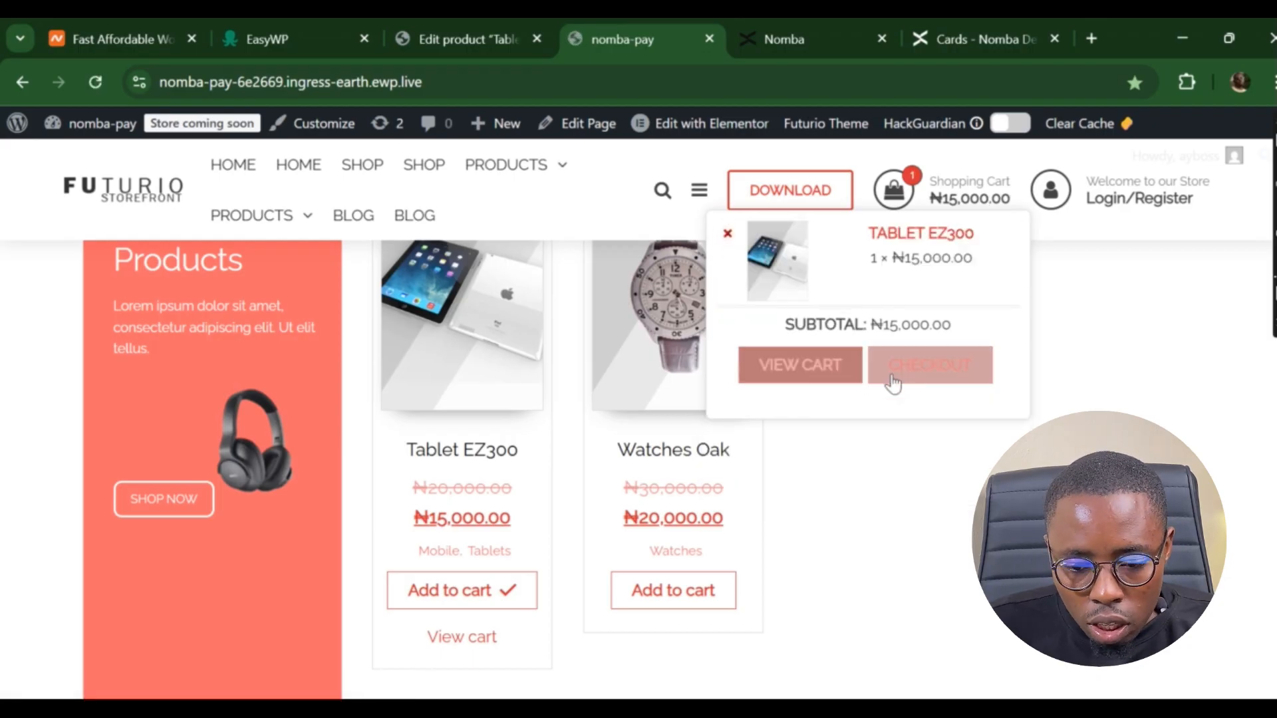
pyautogui.click(908, 376)
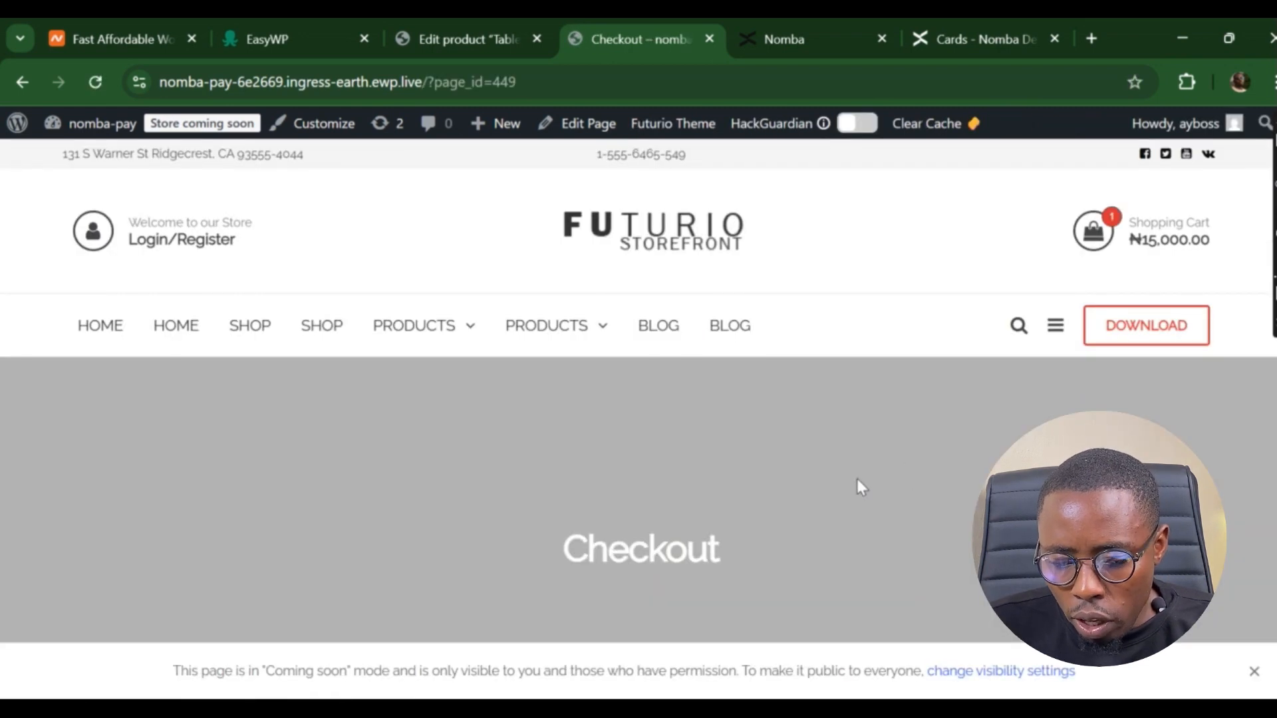
# - Place the Tablet EZ300 order with Nomba as the payment method for NGN 15,000.00
pyautogui.scroll(-5, 857, 479)
pyautogui.scroll(-5, 856, 480)
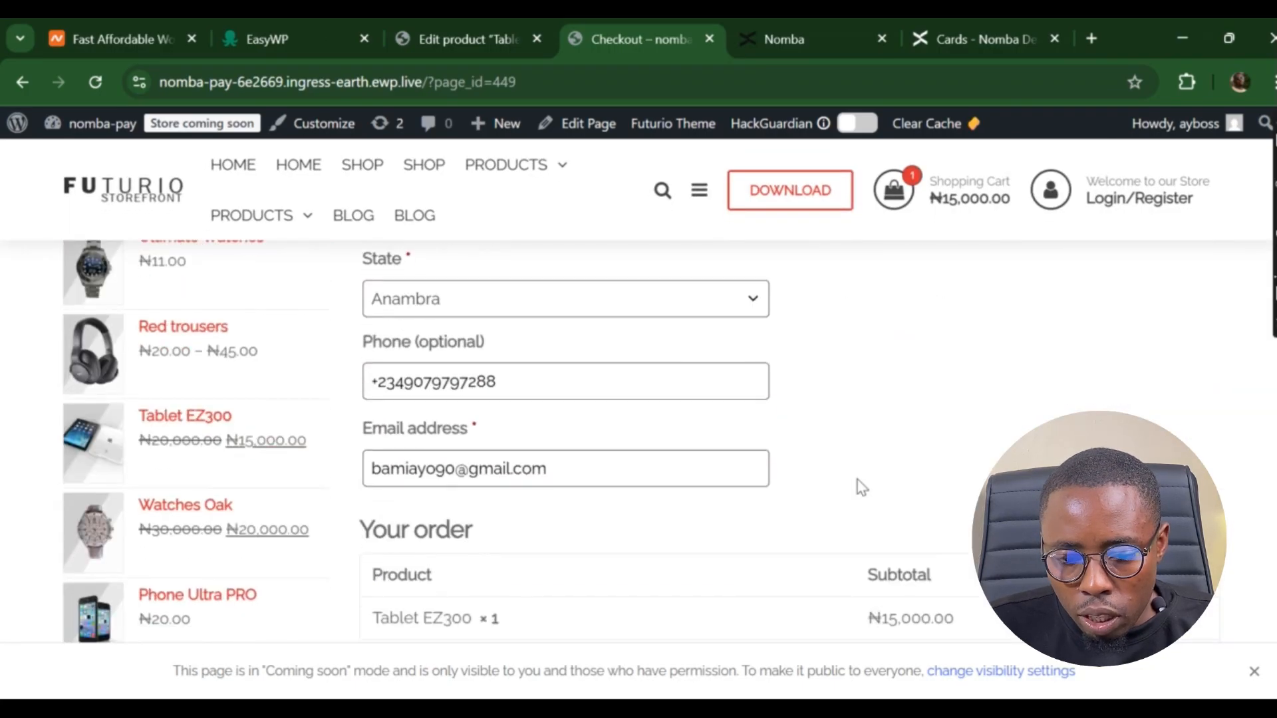
pyautogui.scroll(-5, 856, 480)
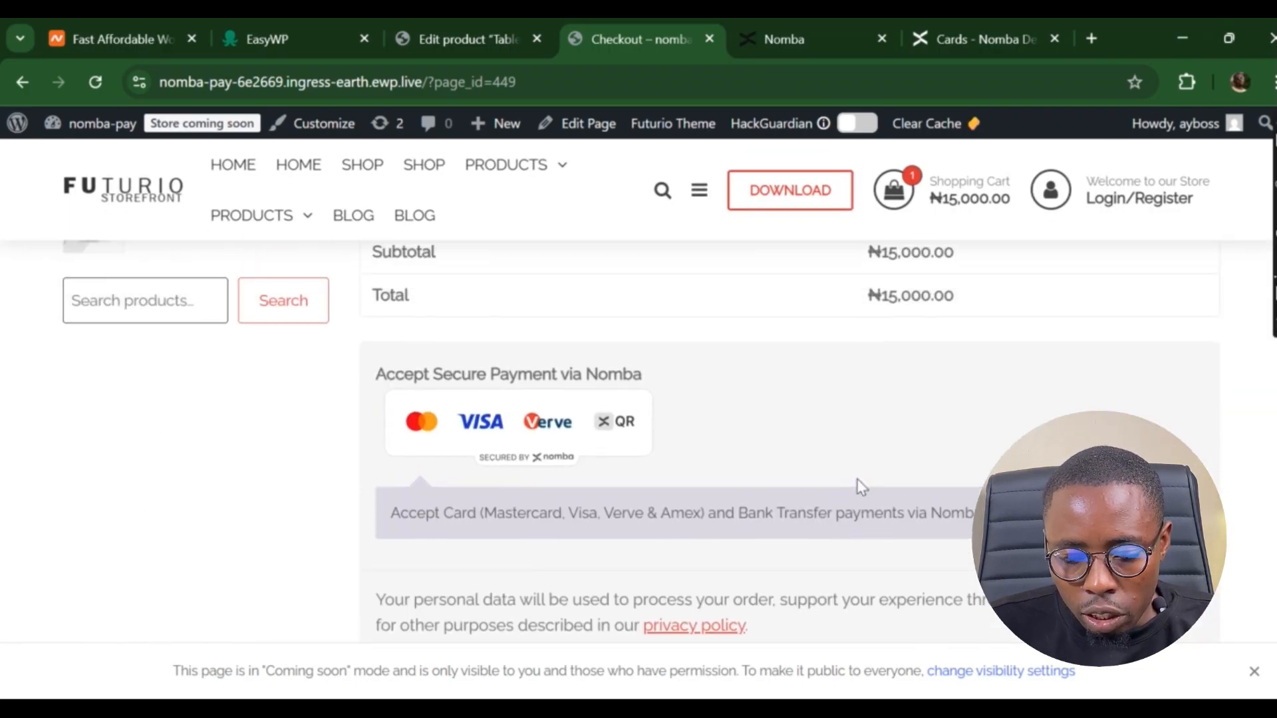
pyautogui.scroll(2, 862, 488)
pyautogui.scroll(-3, 857, 480)
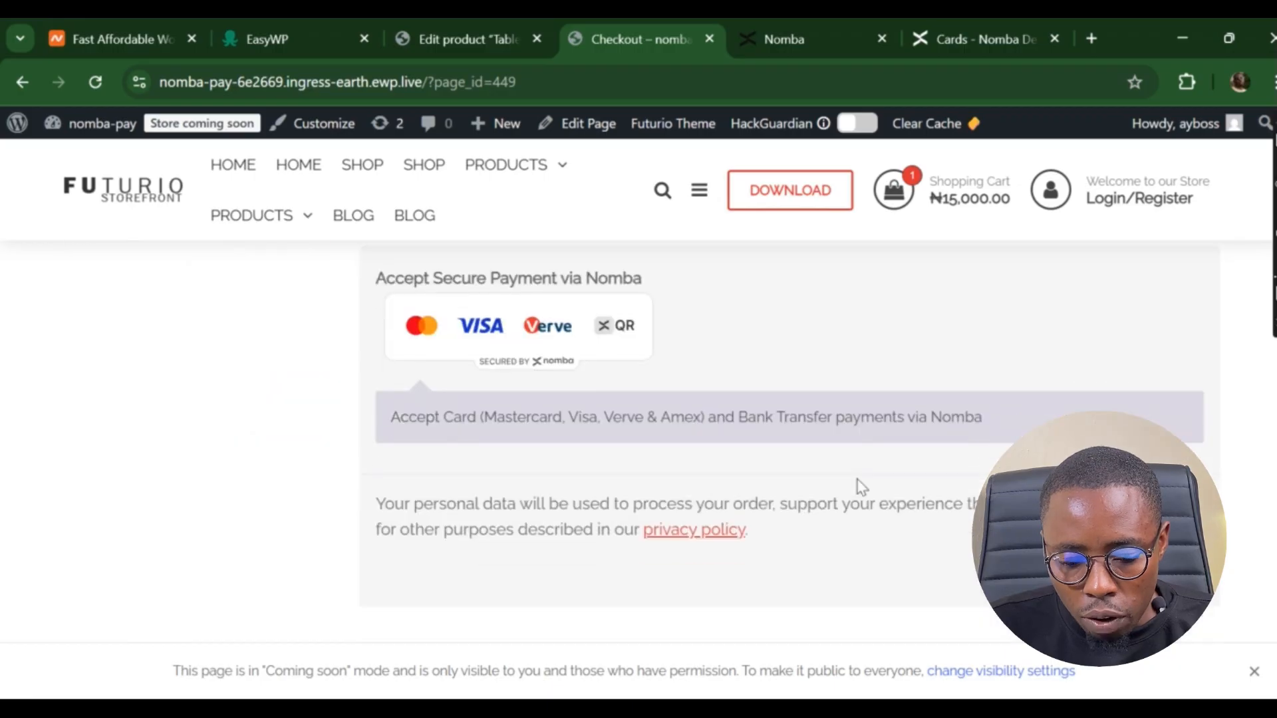
pyautogui.click(1145, 573)
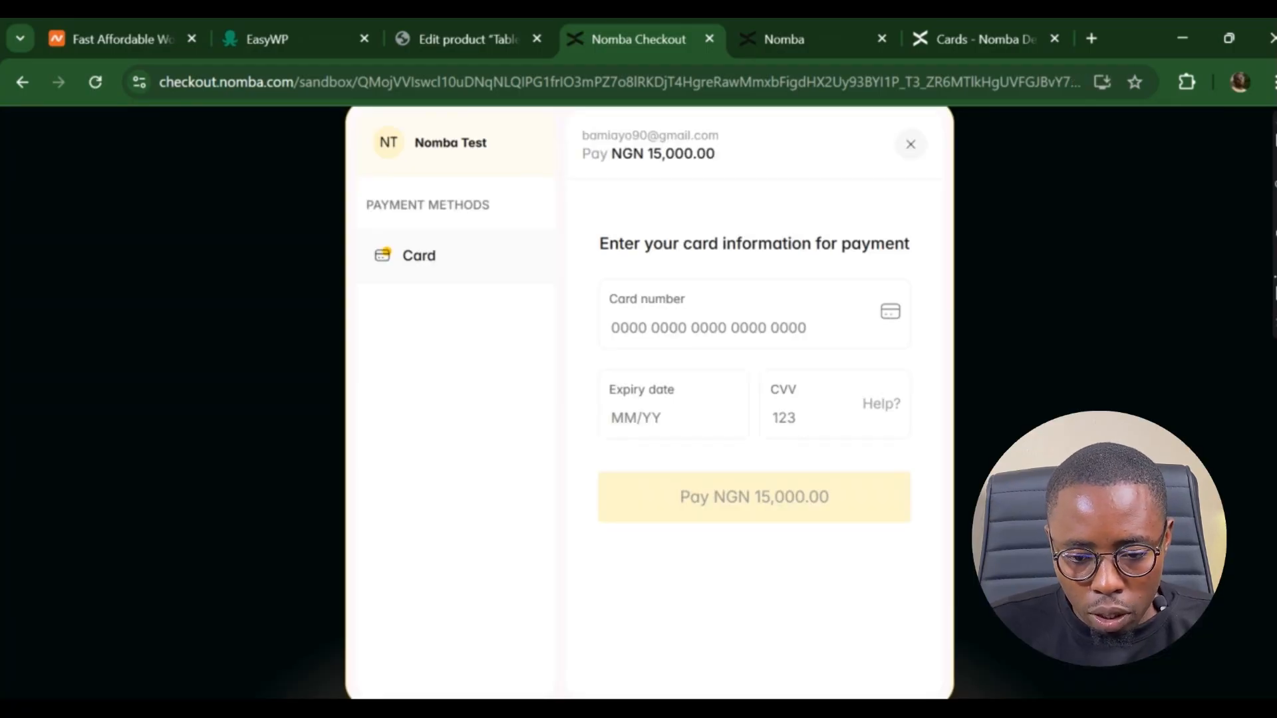
# - Copy the sandbox test card number from the Nomba documentation tab
pyautogui.hotkey('ctrl', 'a')
pyautogui.click(1018, 341)
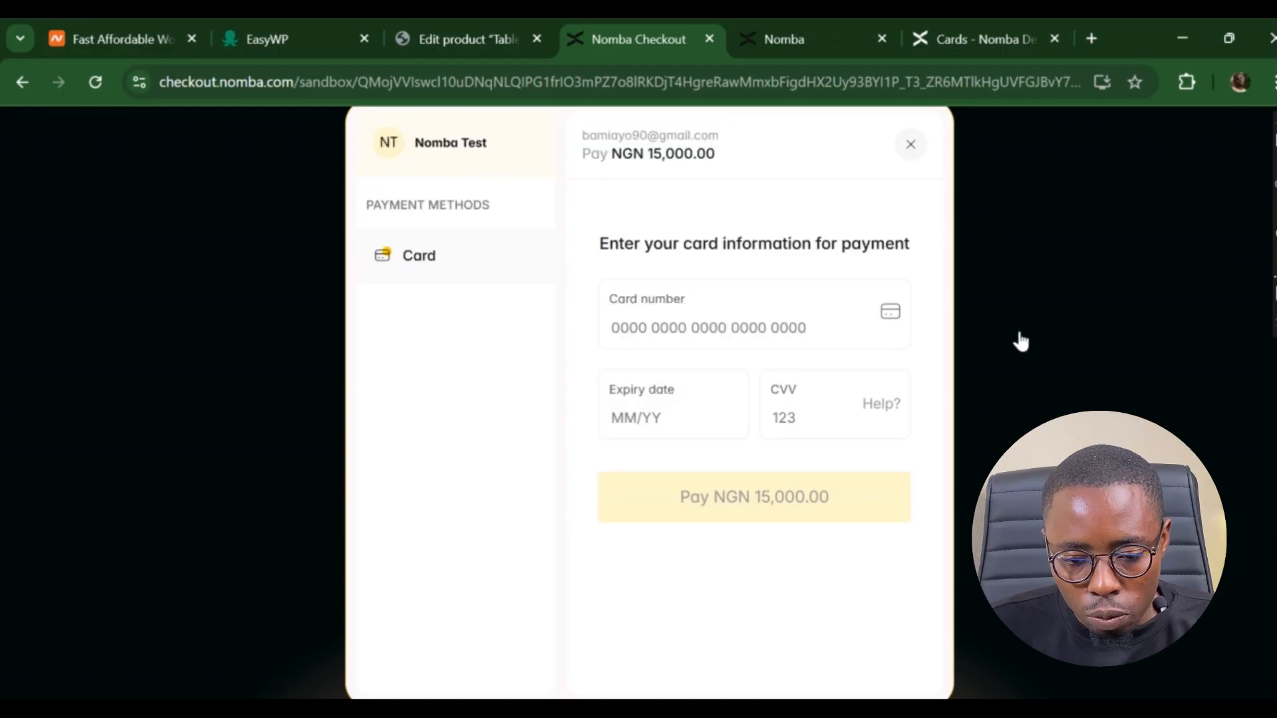
pyautogui.click(983, 39)
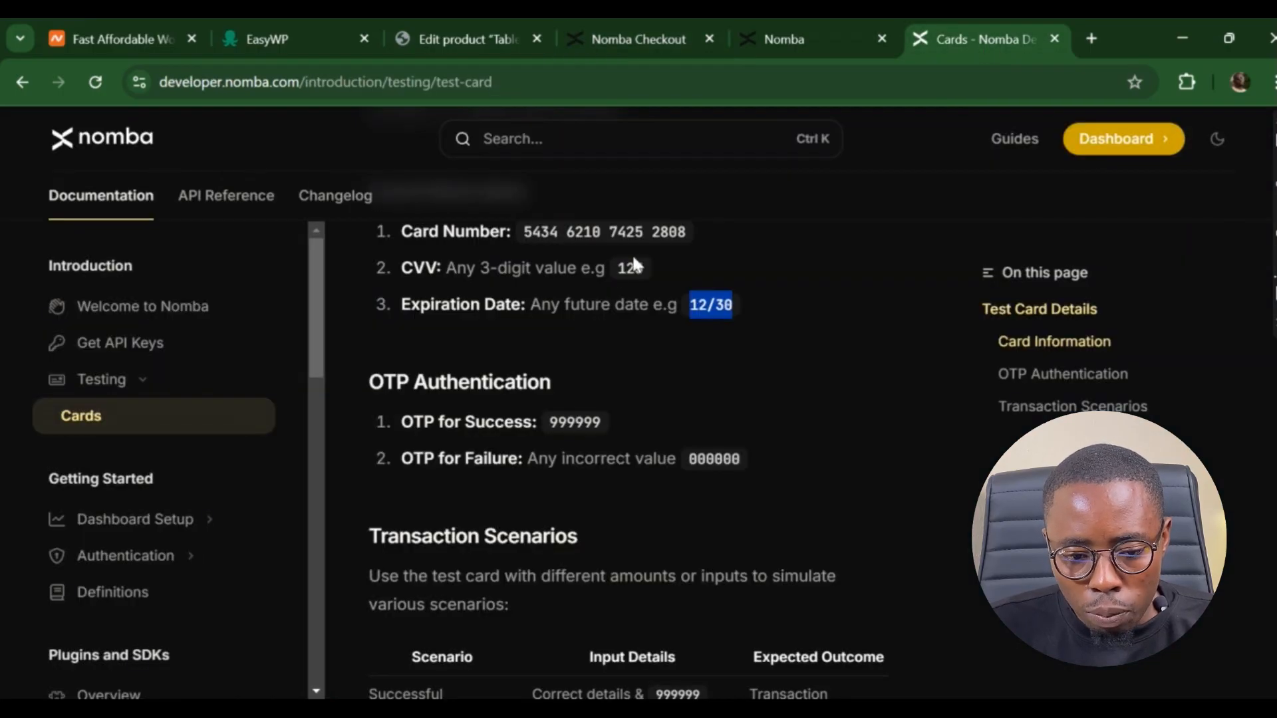
pyautogui.click(527, 228)
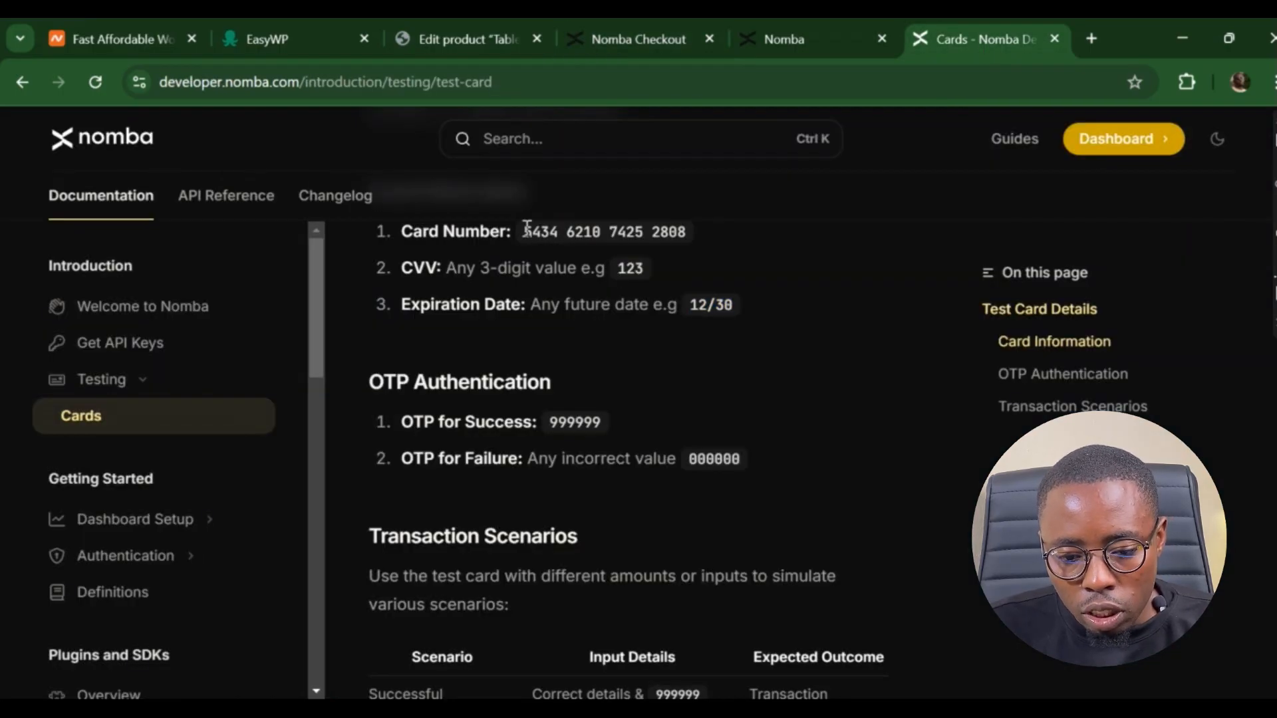
pyautogui.moveTo(527, 228); pyautogui.dragTo(689, 245)
pyautogui.hotkey('ctrl', 'c')
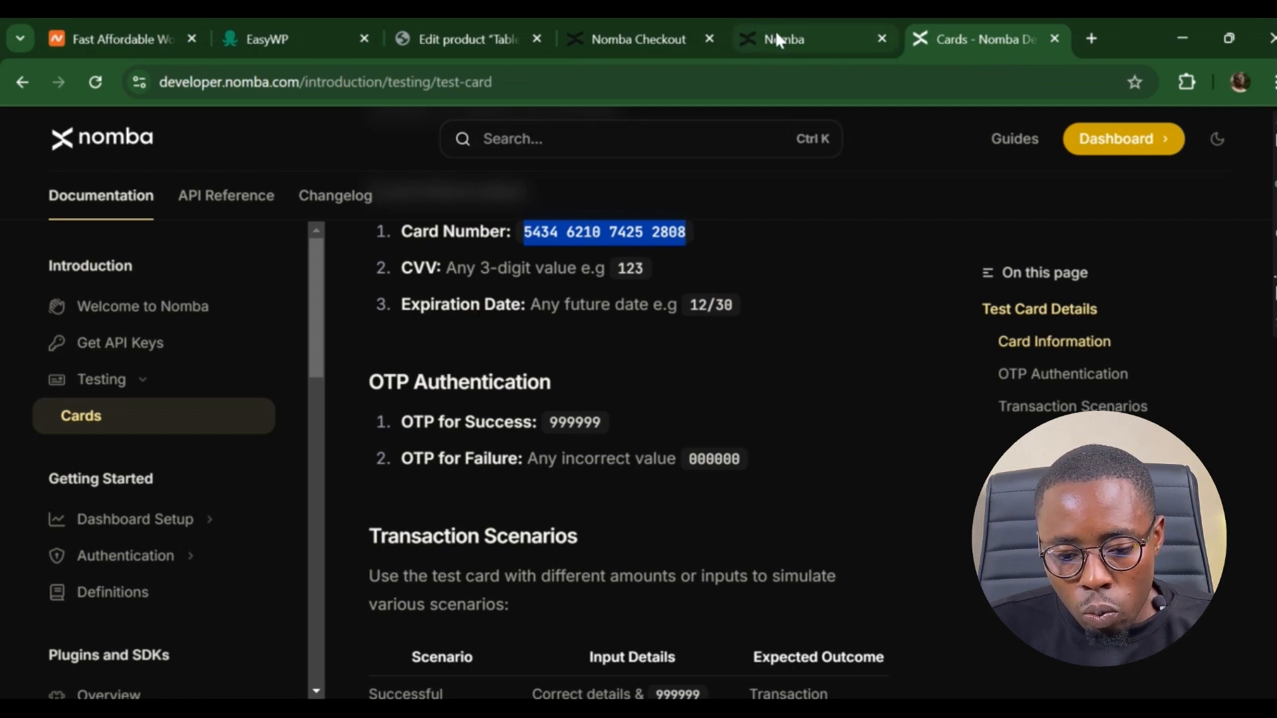
pyautogui.click(659, 46)
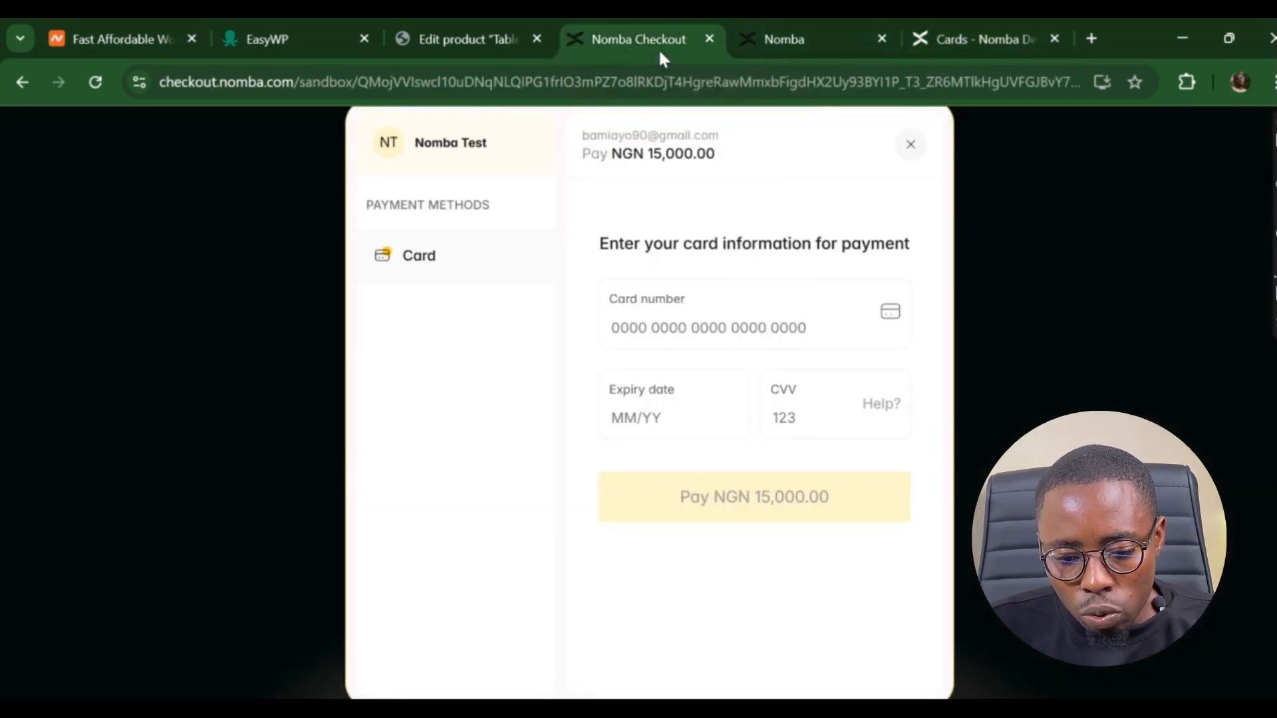
# - Paste the test card number, enter expiry 02/30 and the CVV, and submit the payment
pyautogui.click(651, 336)
pyautogui.hotkey('ctrl', 'v')
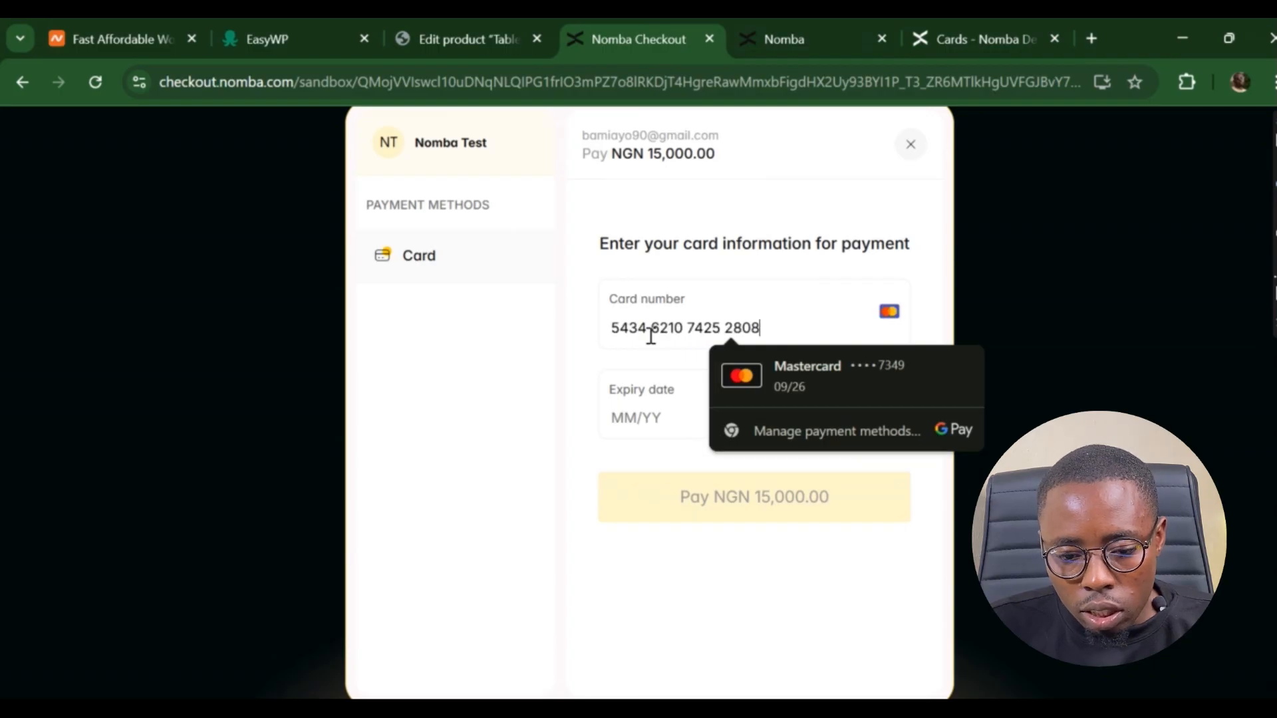
pyautogui.click(613, 423)
pyautogui.write('0')
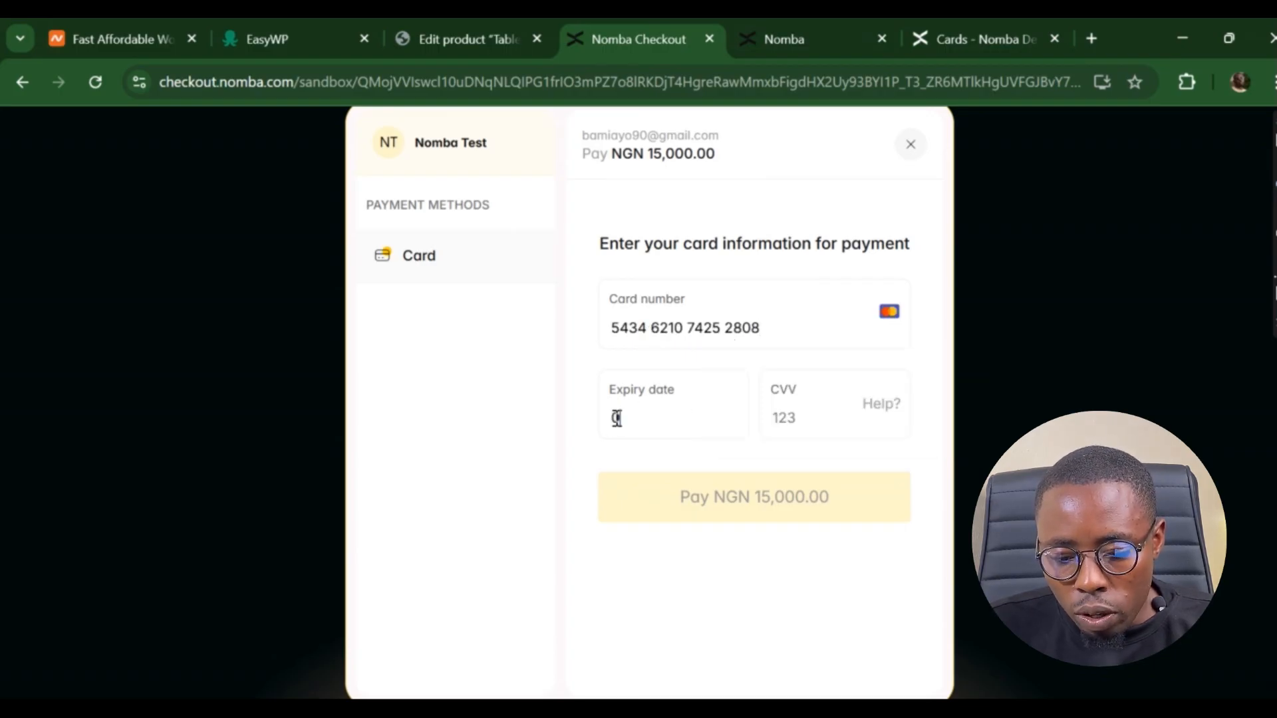
pyautogui.write('2')
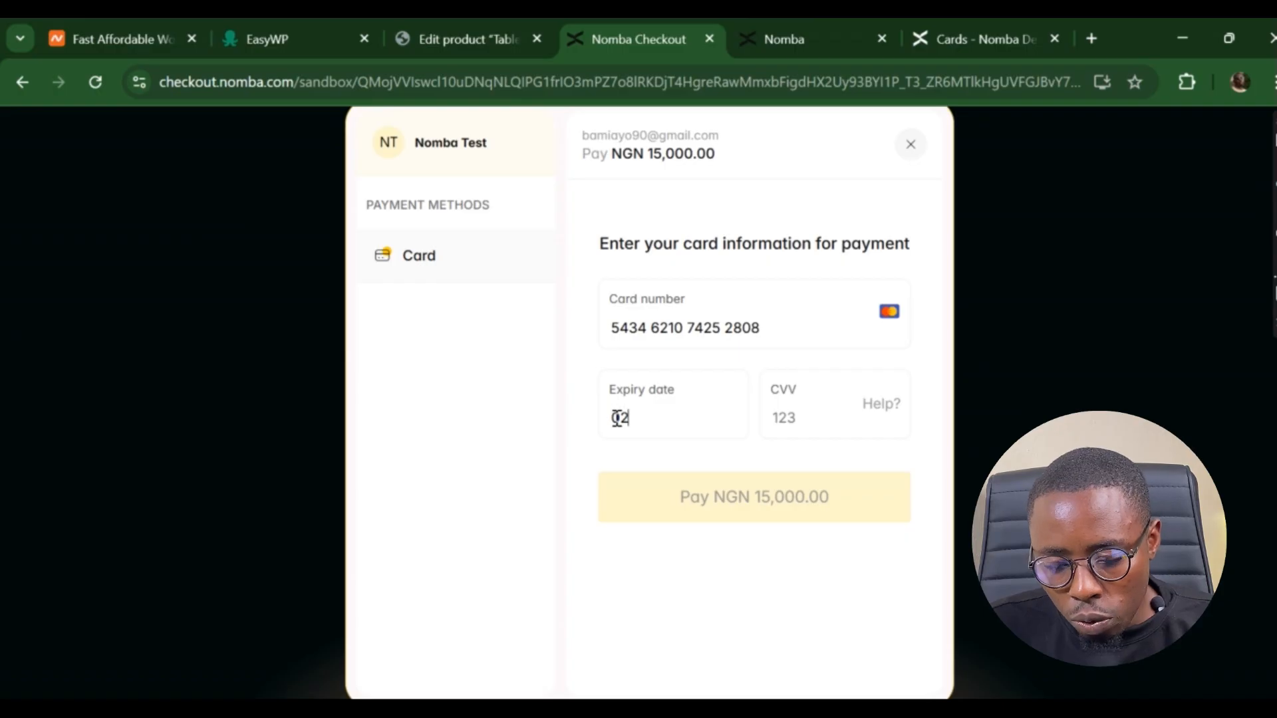
pyautogui.write('/30')
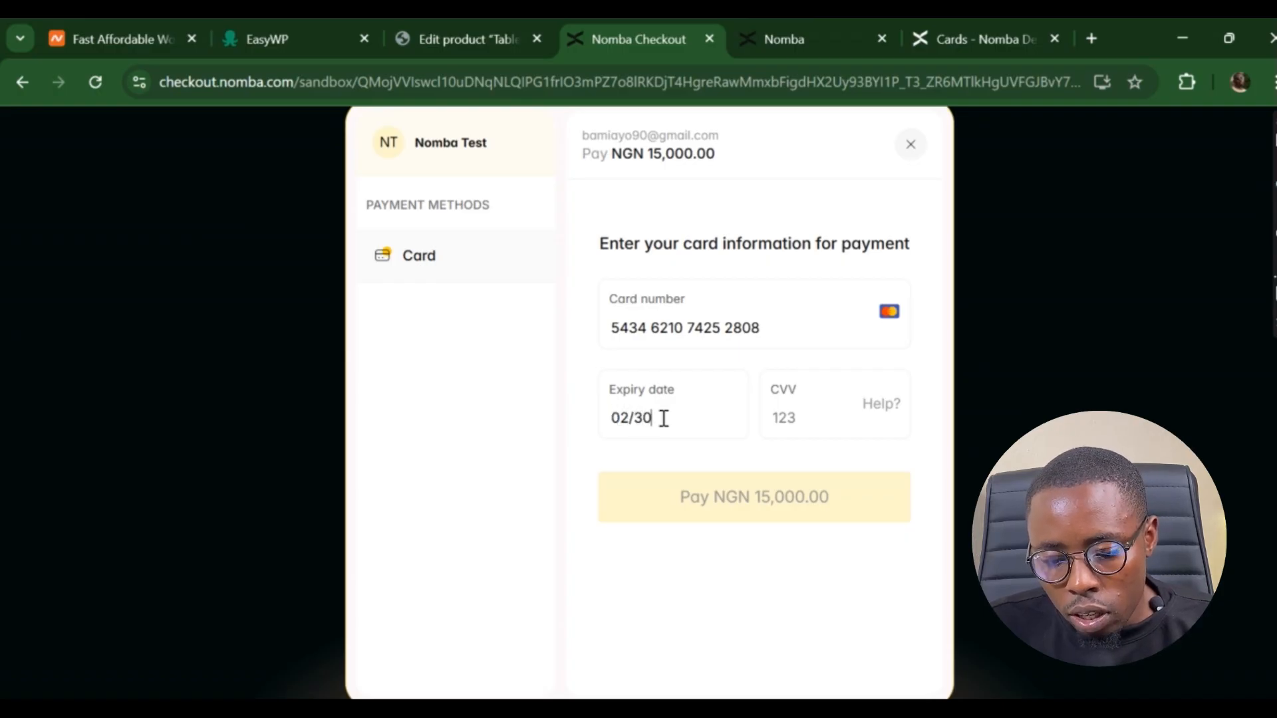
pyautogui.click(790, 419)
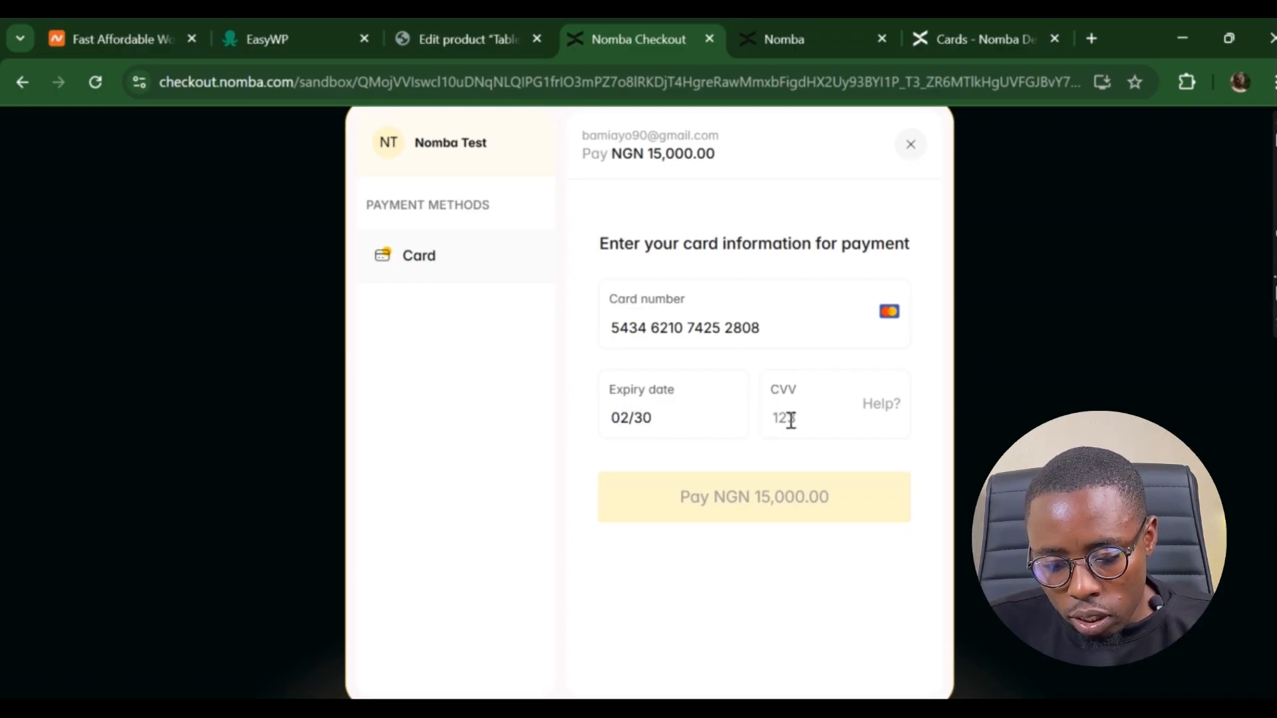
pyautogui.write('123')
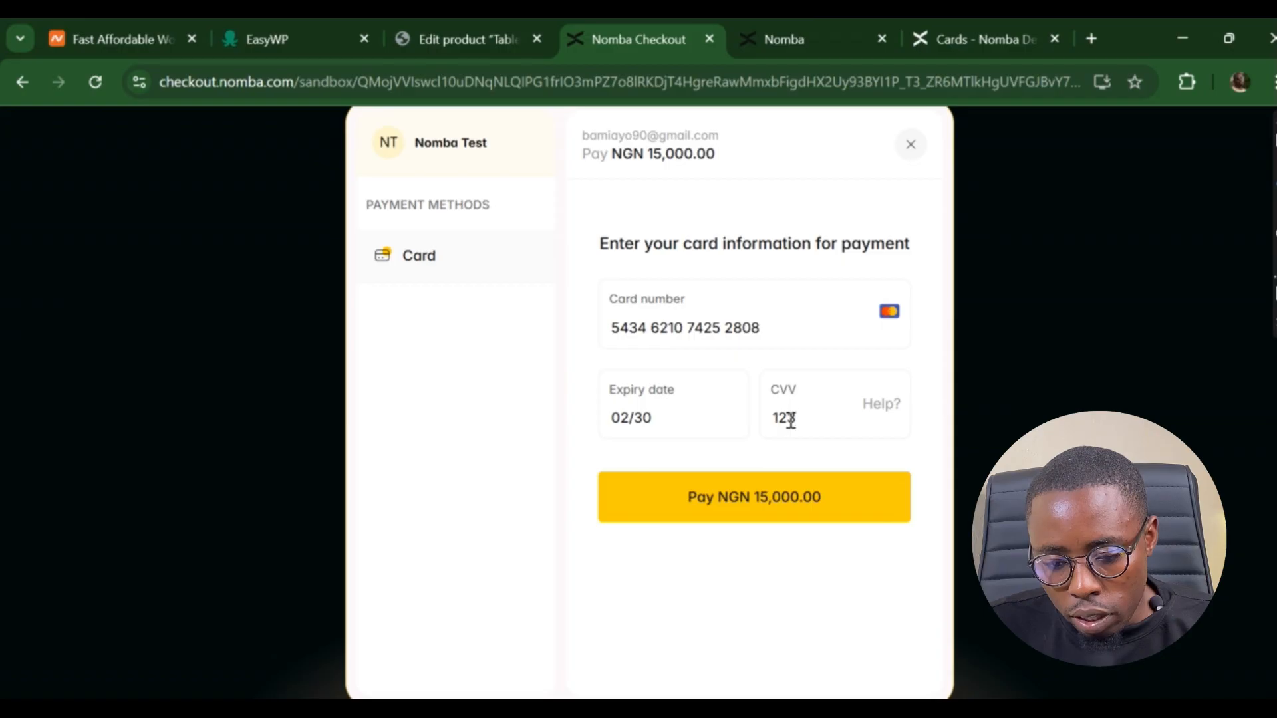
pyautogui.click(721, 500)
# - Enter the sandbox test PIN and then the six-digit test OTP
pyautogui.click(622, 354)
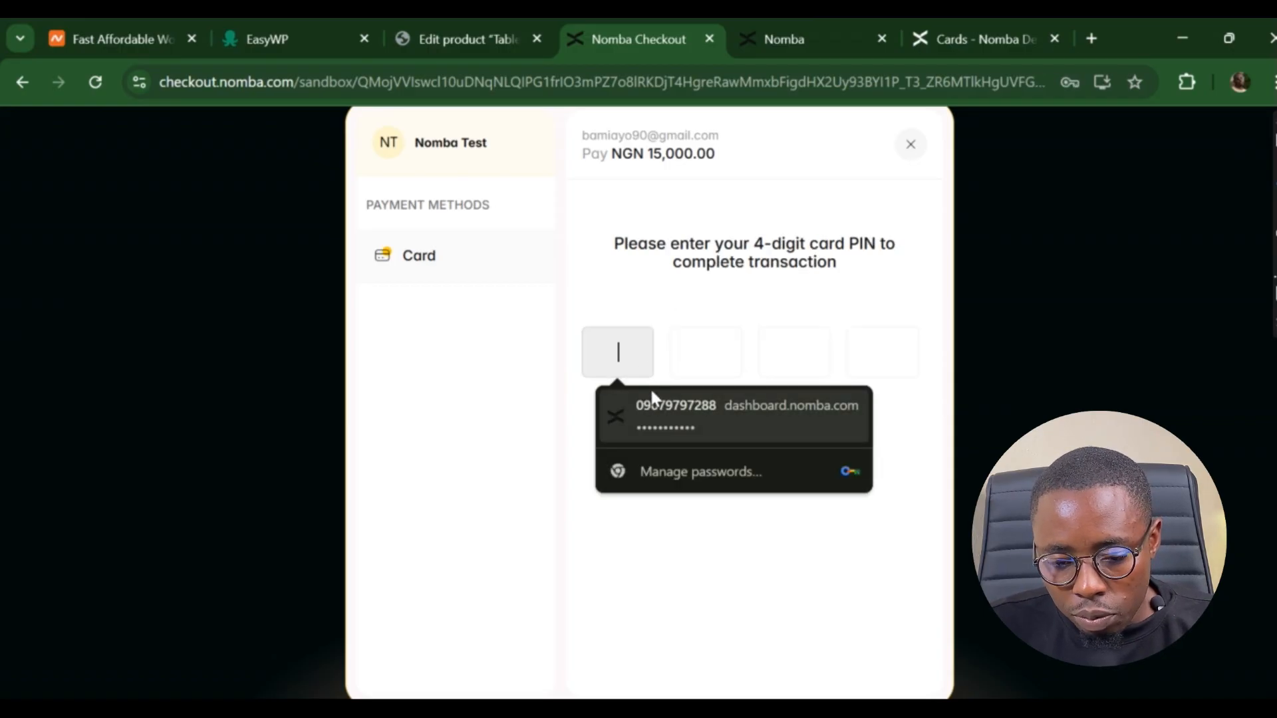
pyautogui.write('1234')
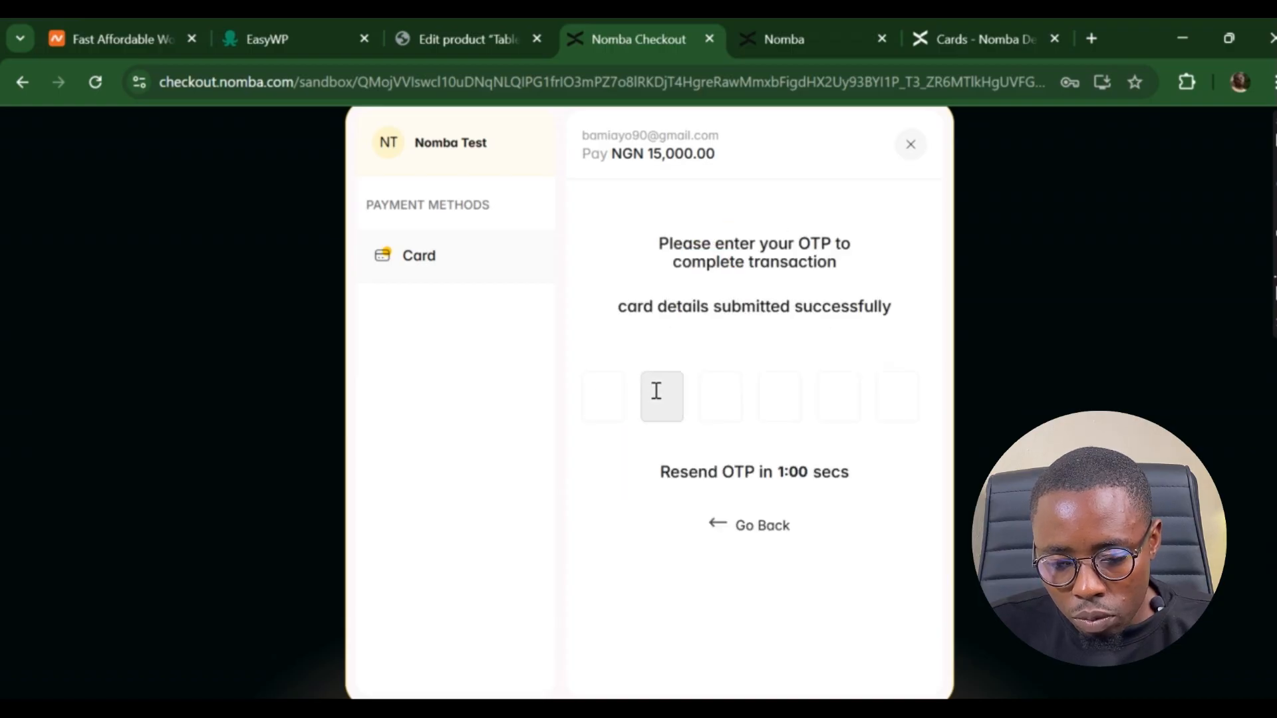
pyautogui.click(605, 397)
pyautogui.write('1')
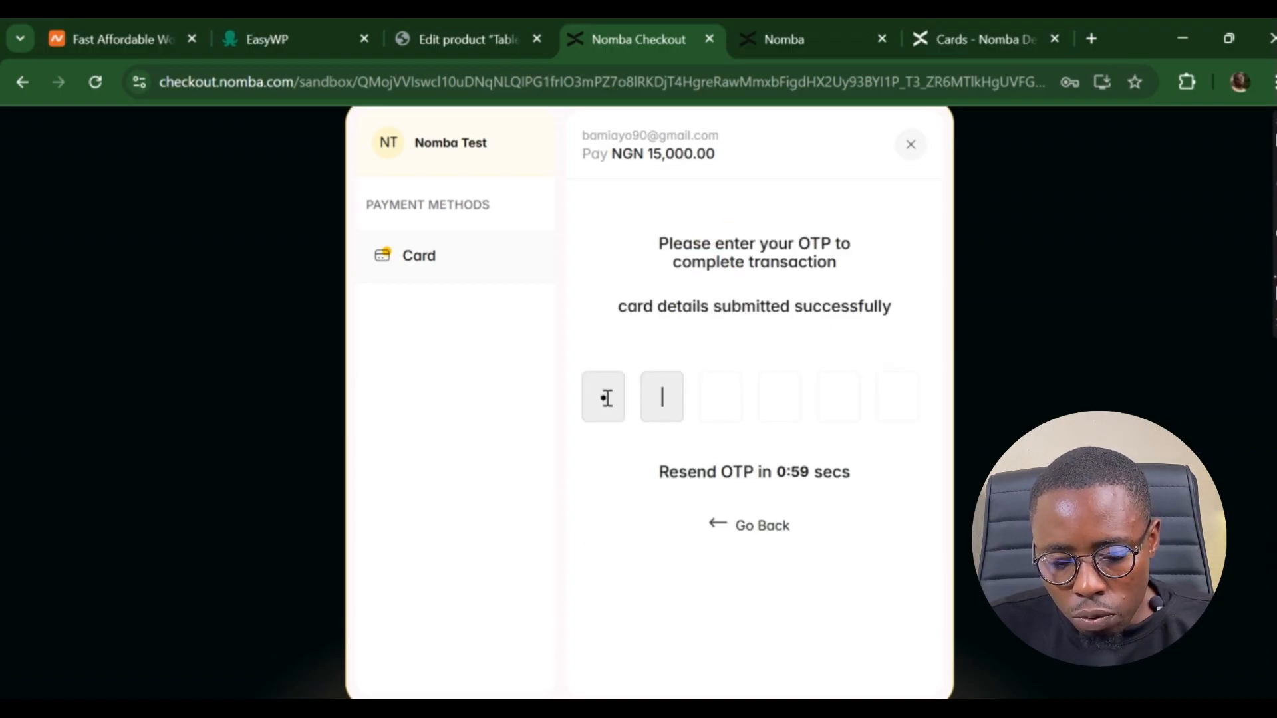
pyautogui.click(607, 397)
pyautogui.press('BackSpace')
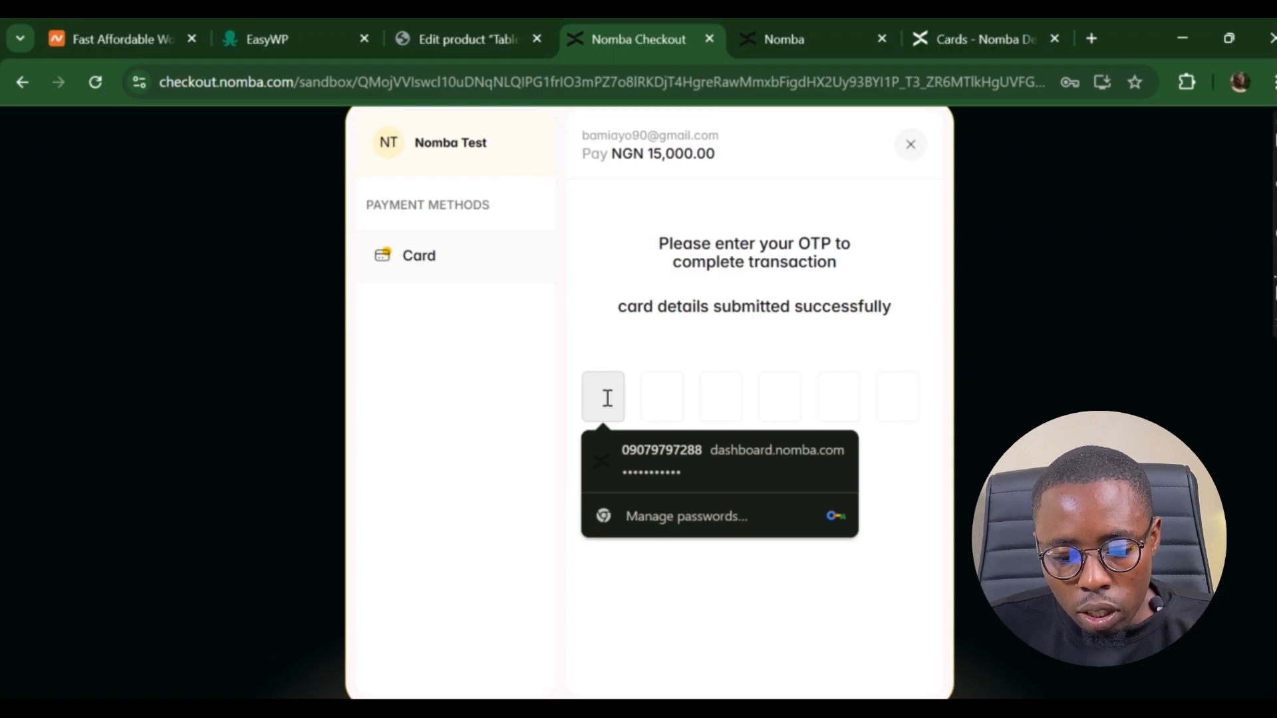
pyautogui.write('123456')
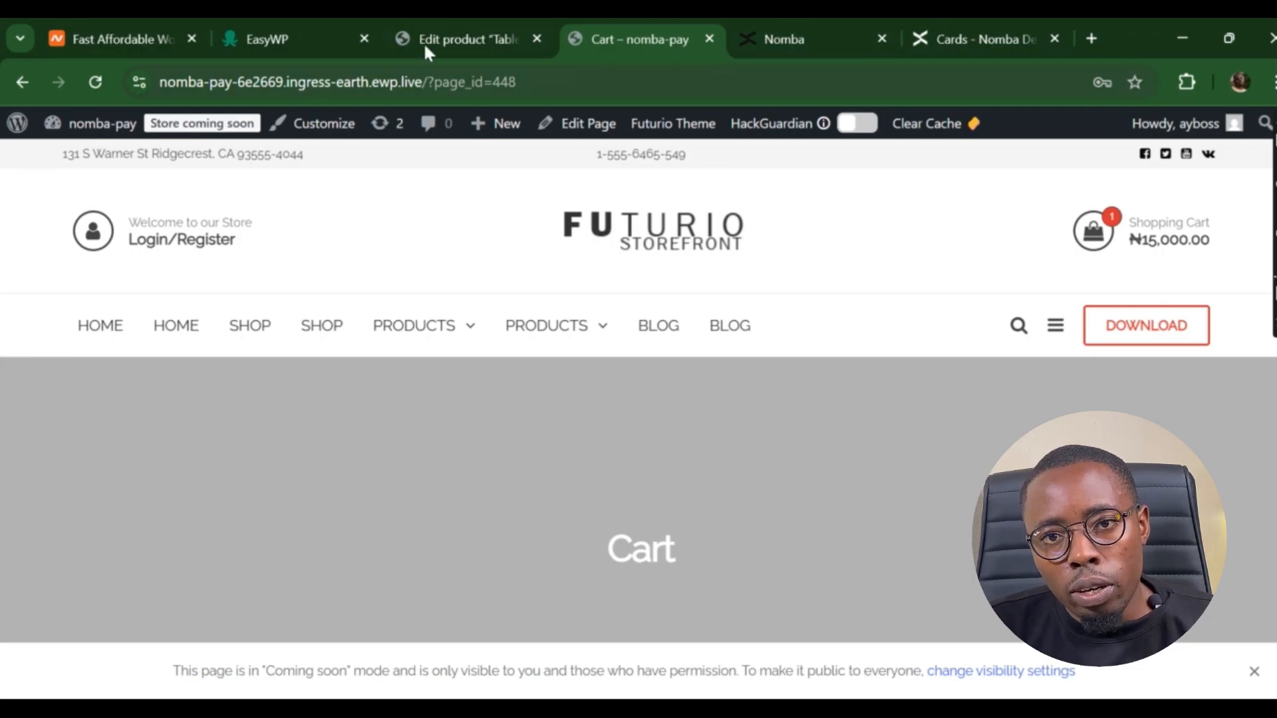
# - Go to Installed Plugins and open the Nomba payment gateway settings
pyautogui.click(466, 42)
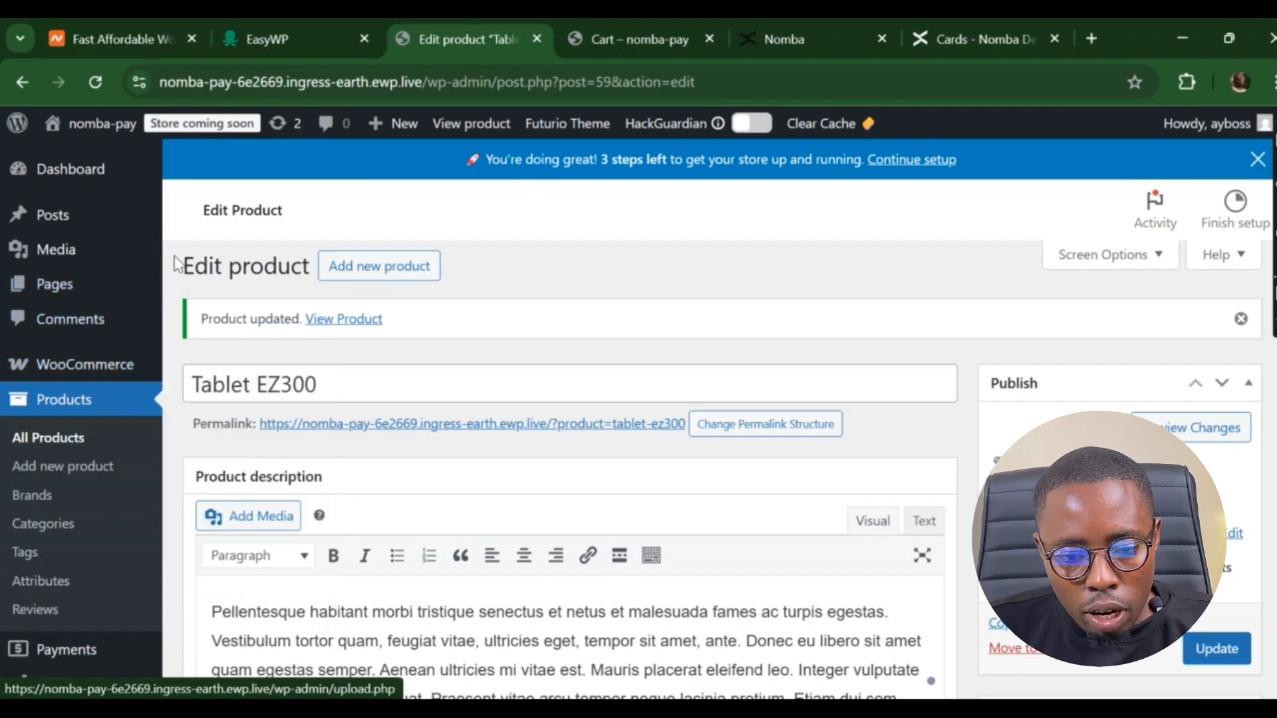
pyautogui.scroll(-6, 170, 349)
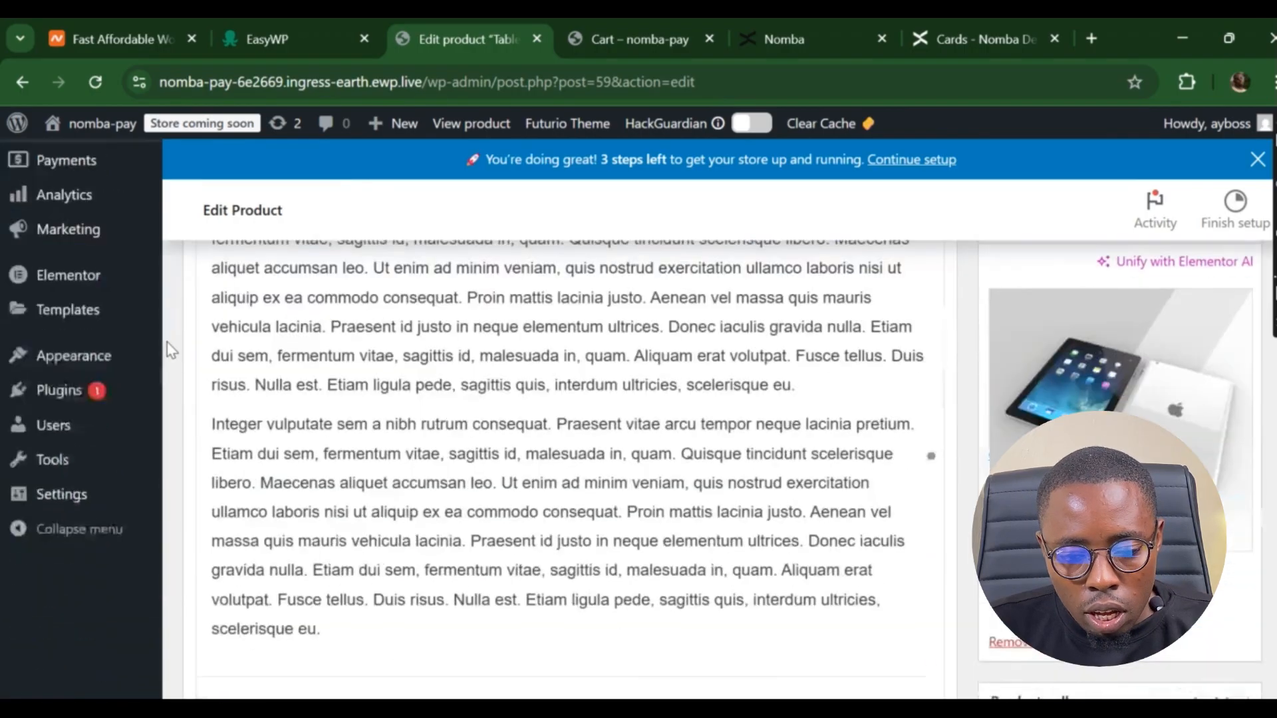
pyautogui.moveTo(61, 532)
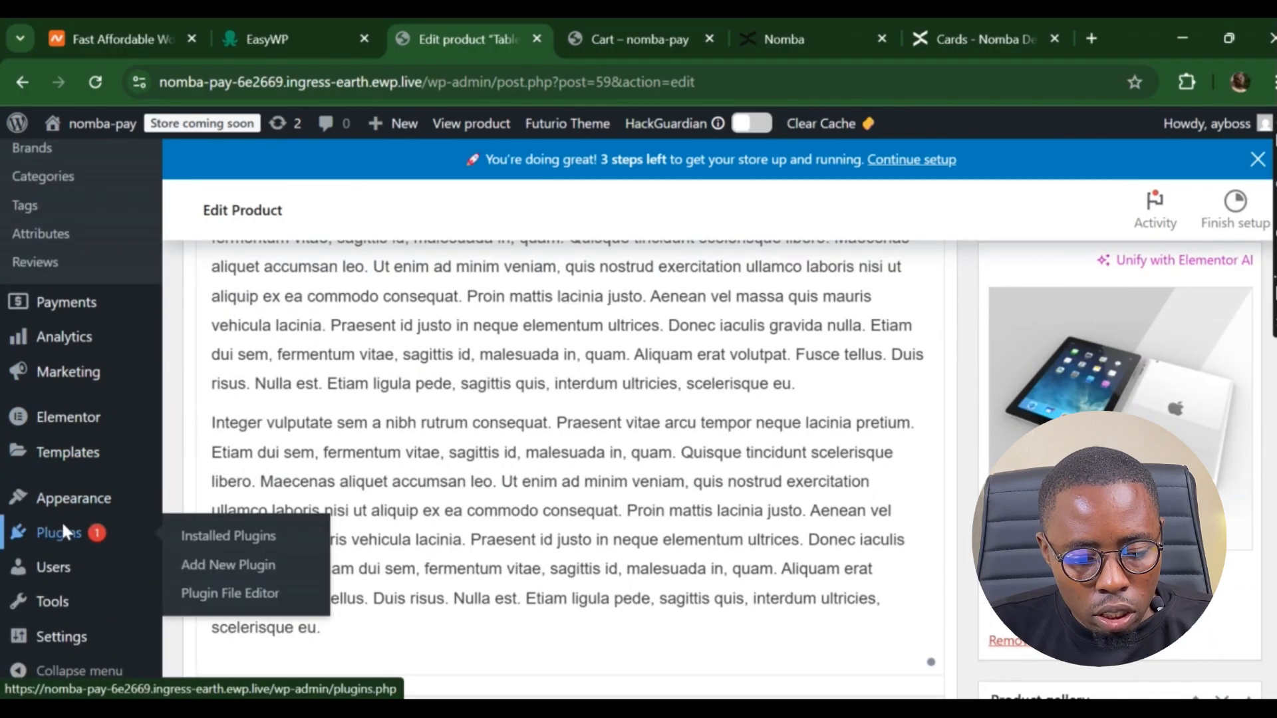
pyautogui.click(215, 540)
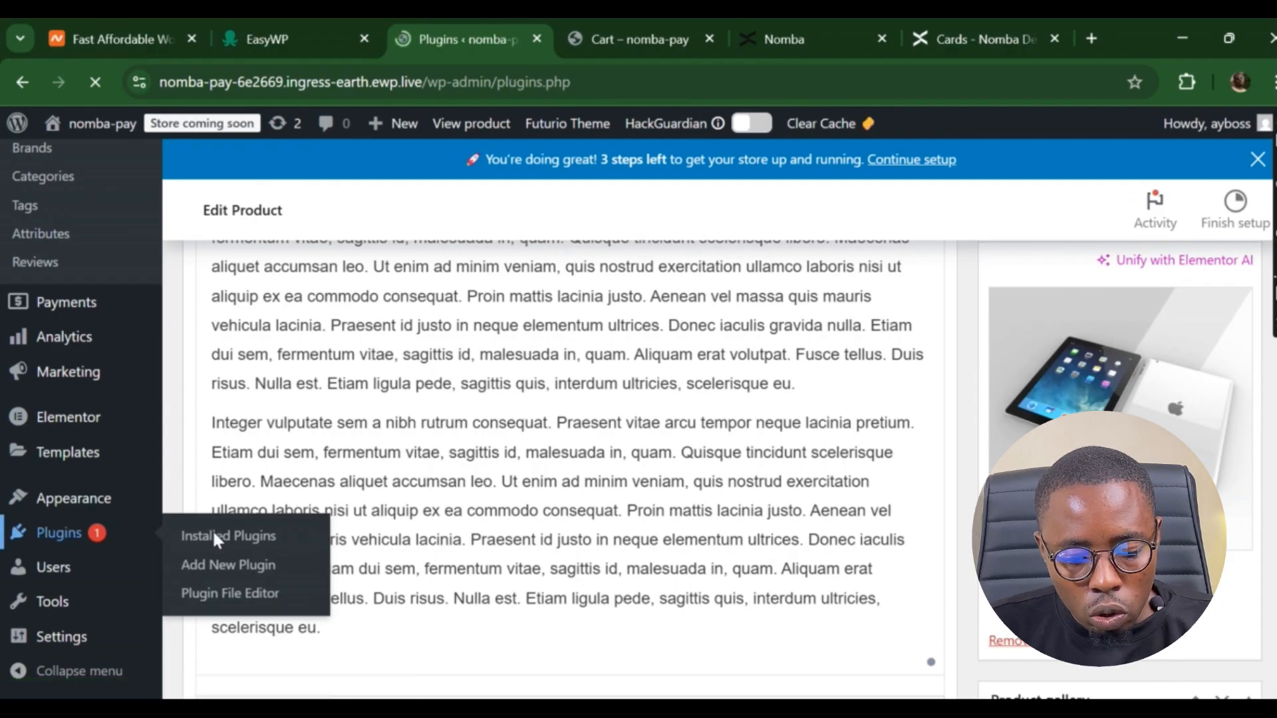
pyautogui.scroll(-7, 407, 545)
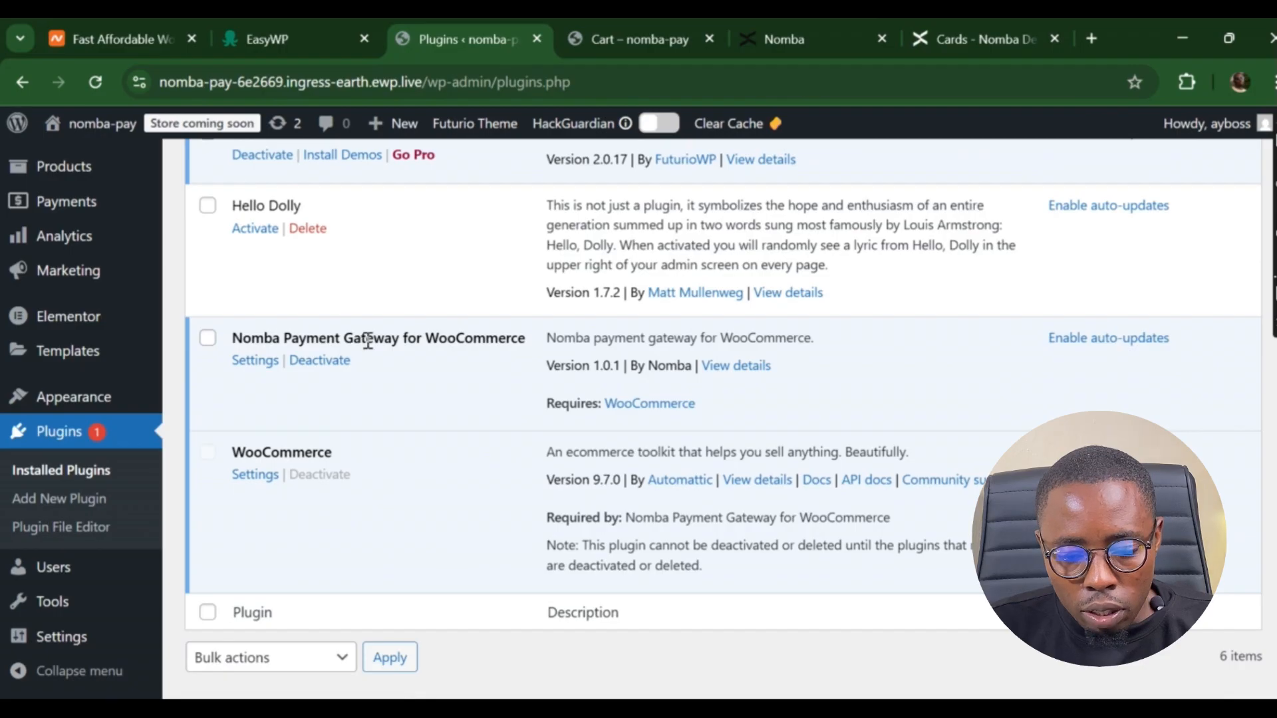
pyautogui.click(257, 363)
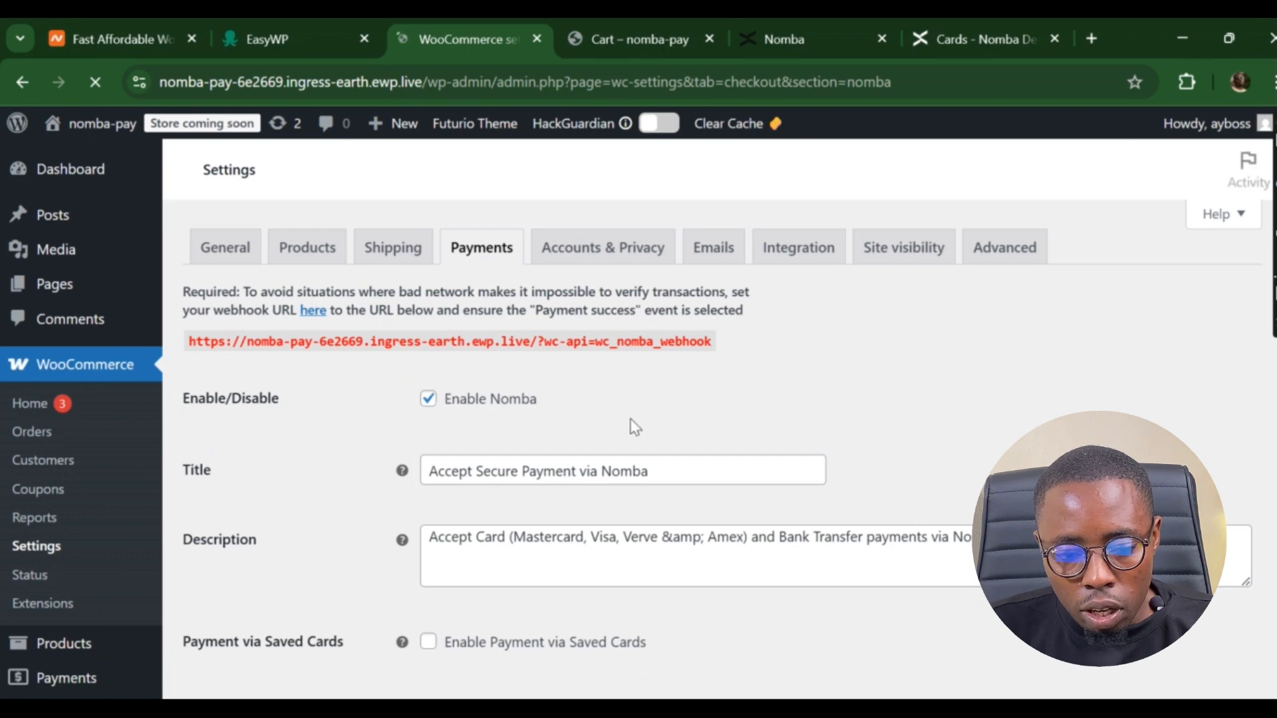
# - Uncheck Enable Test Mode and save the Nomba gateway settings
pyautogui.scroll(-6, 639, 427)
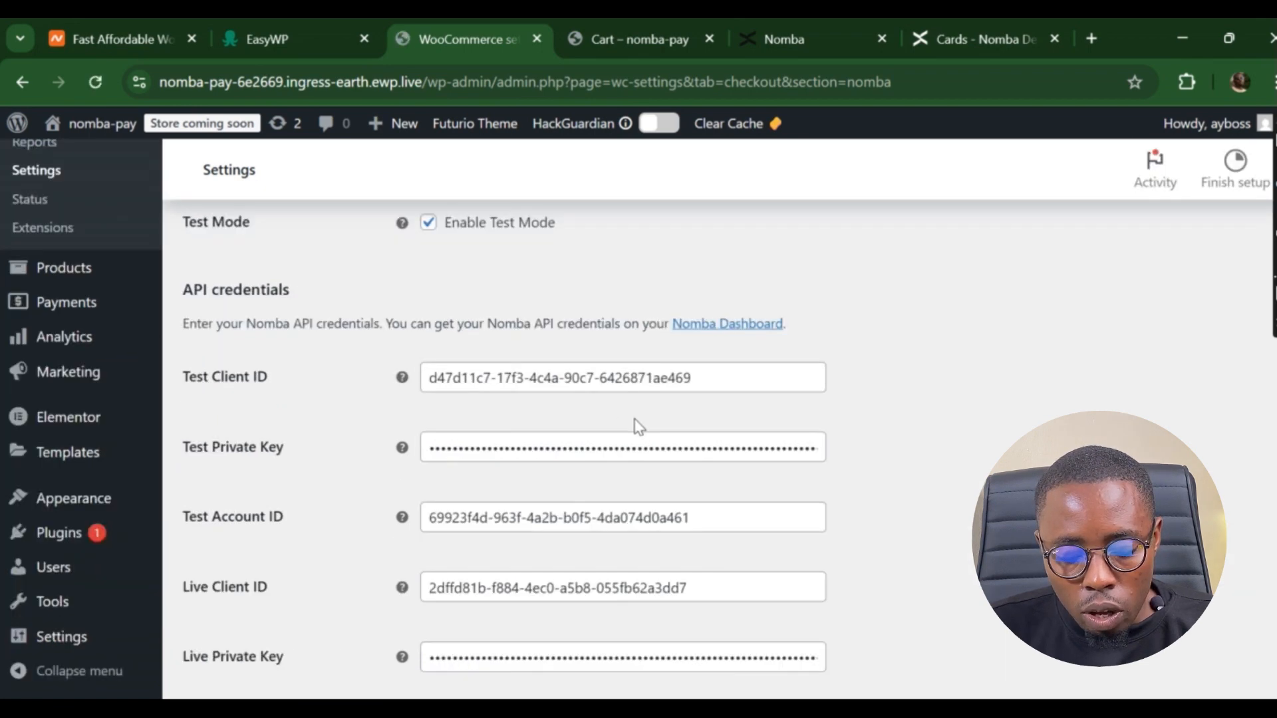
pyautogui.scroll(3, 639, 427)
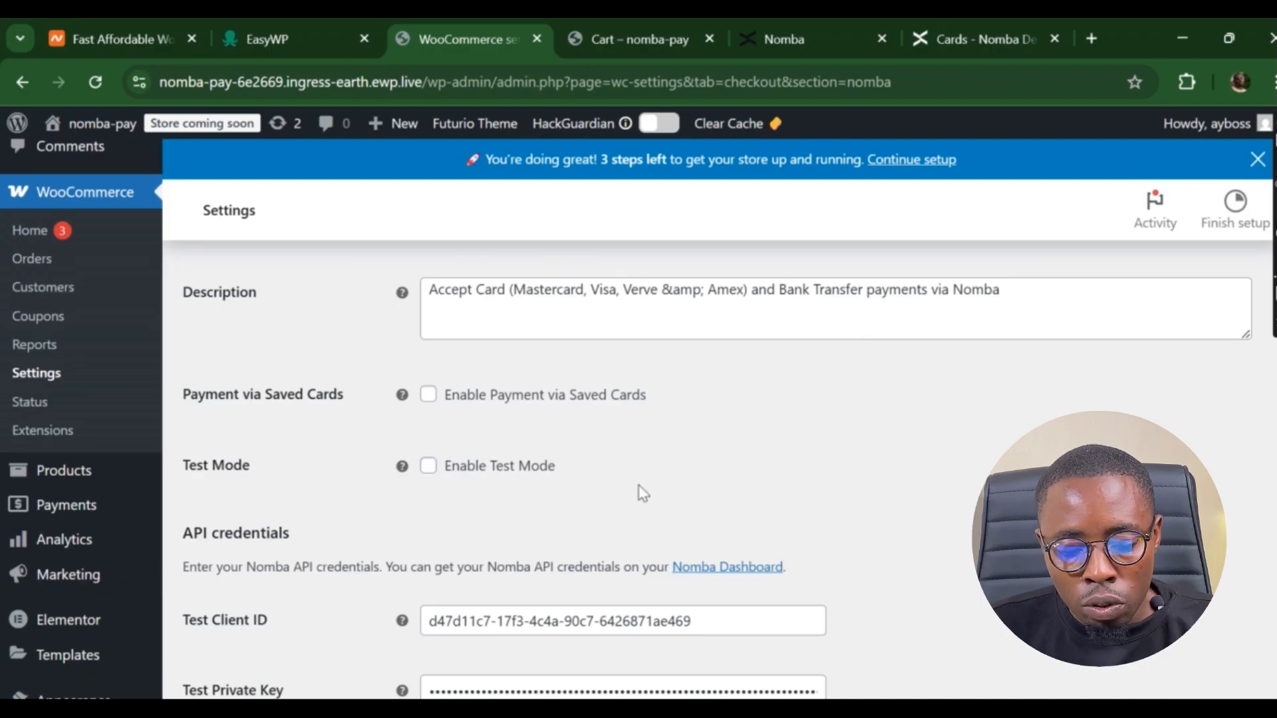
pyautogui.scroll(-7, 641, 491)
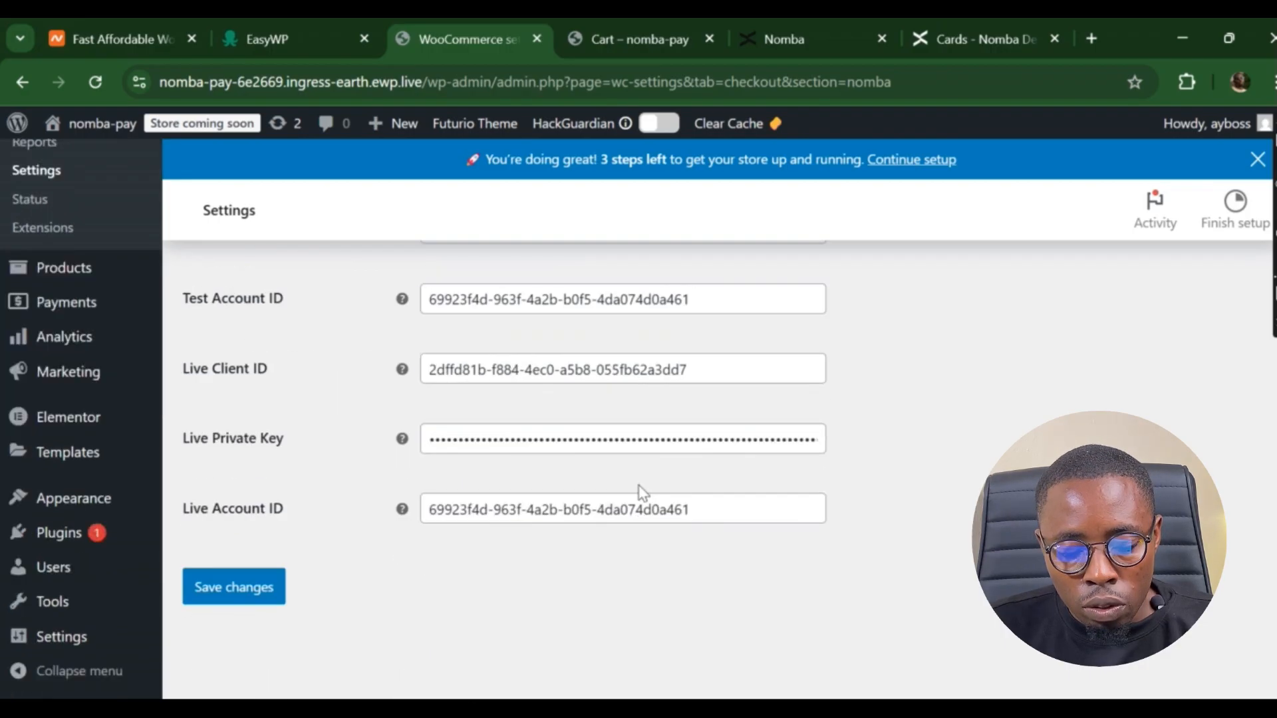
pyautogui.click(262, 590)
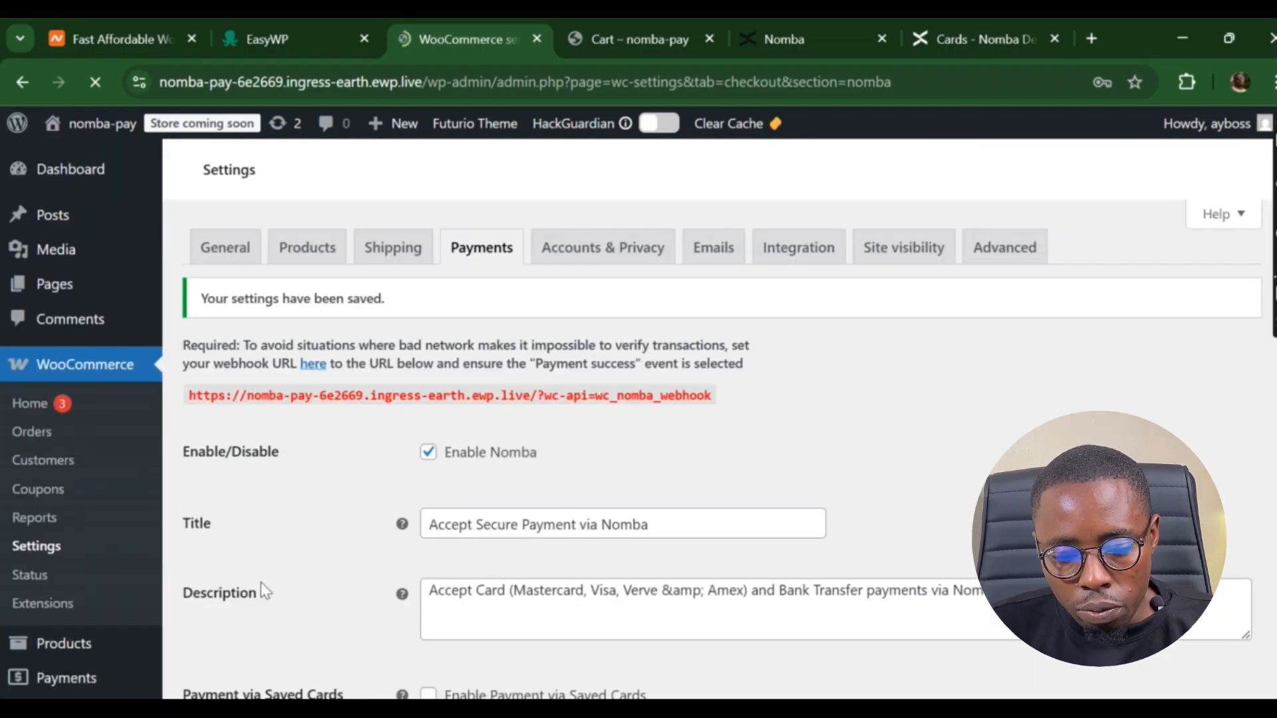
pyautogui.scroll(-7, 265, 590)
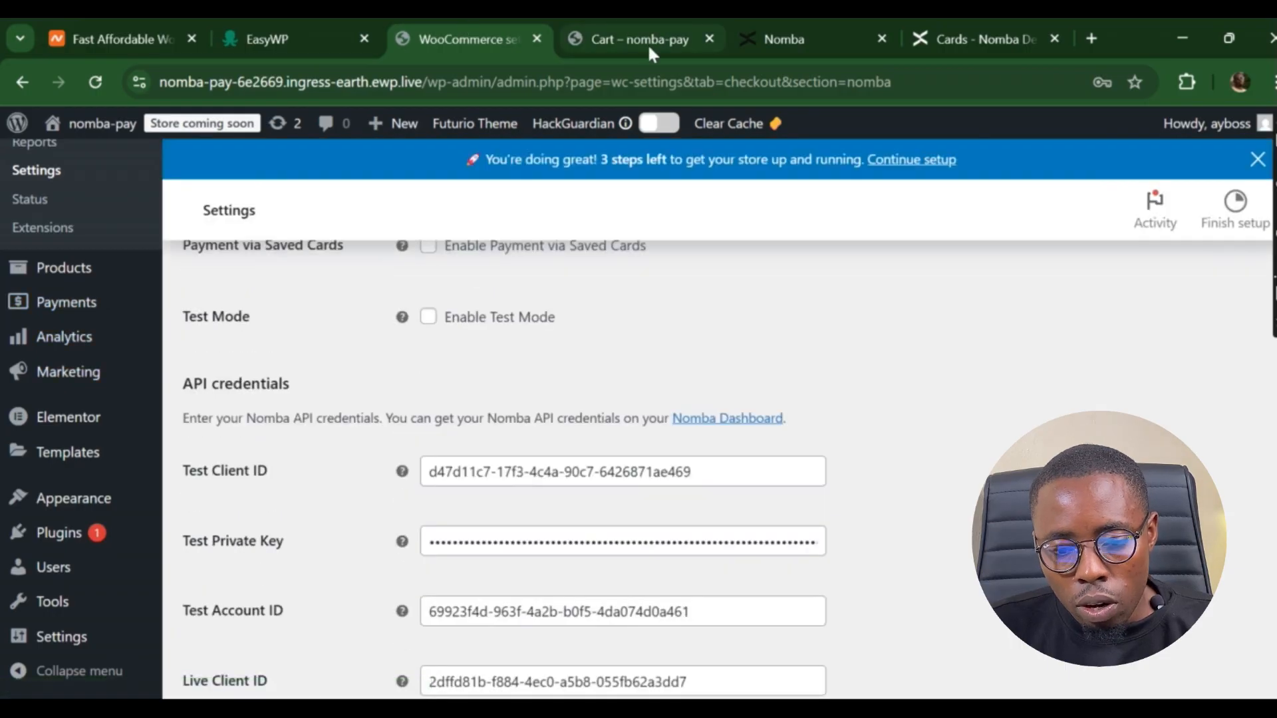
pyautogui.click(651, 54)
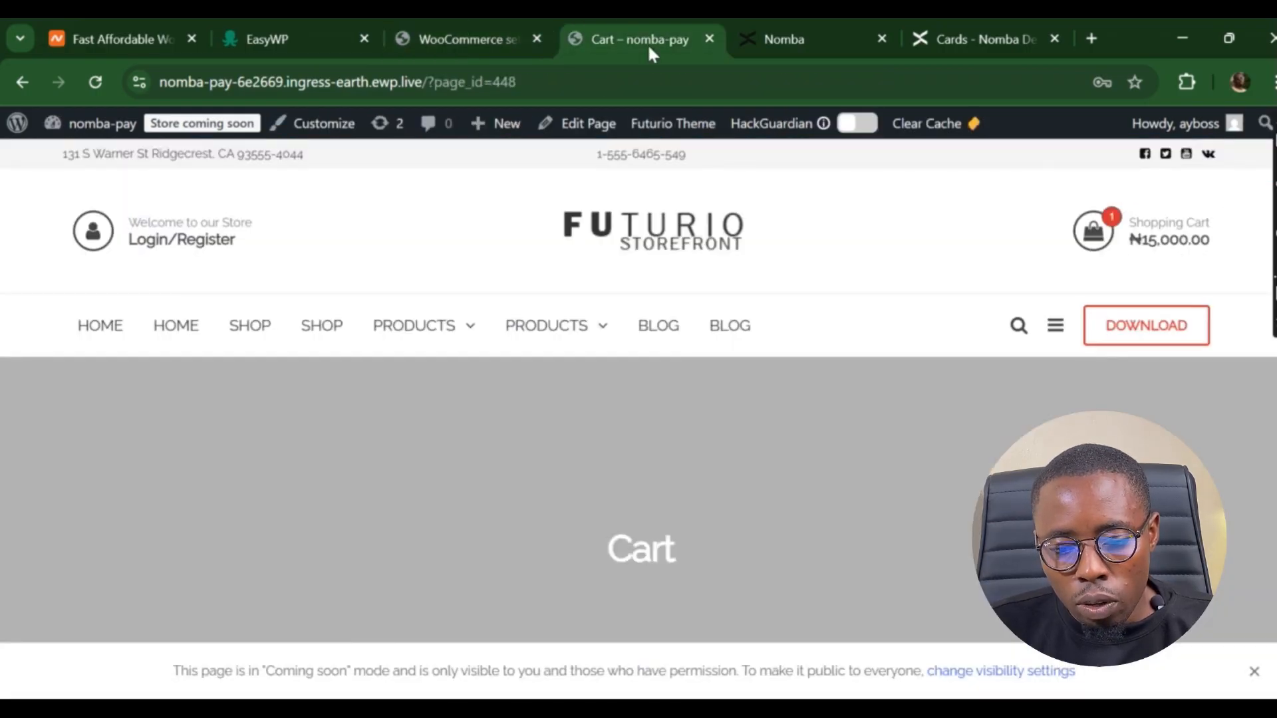
# - Reload the cart, proceed to checkout and place the Tablet EZ300 order via Nomba
pyautogui.press('F5')
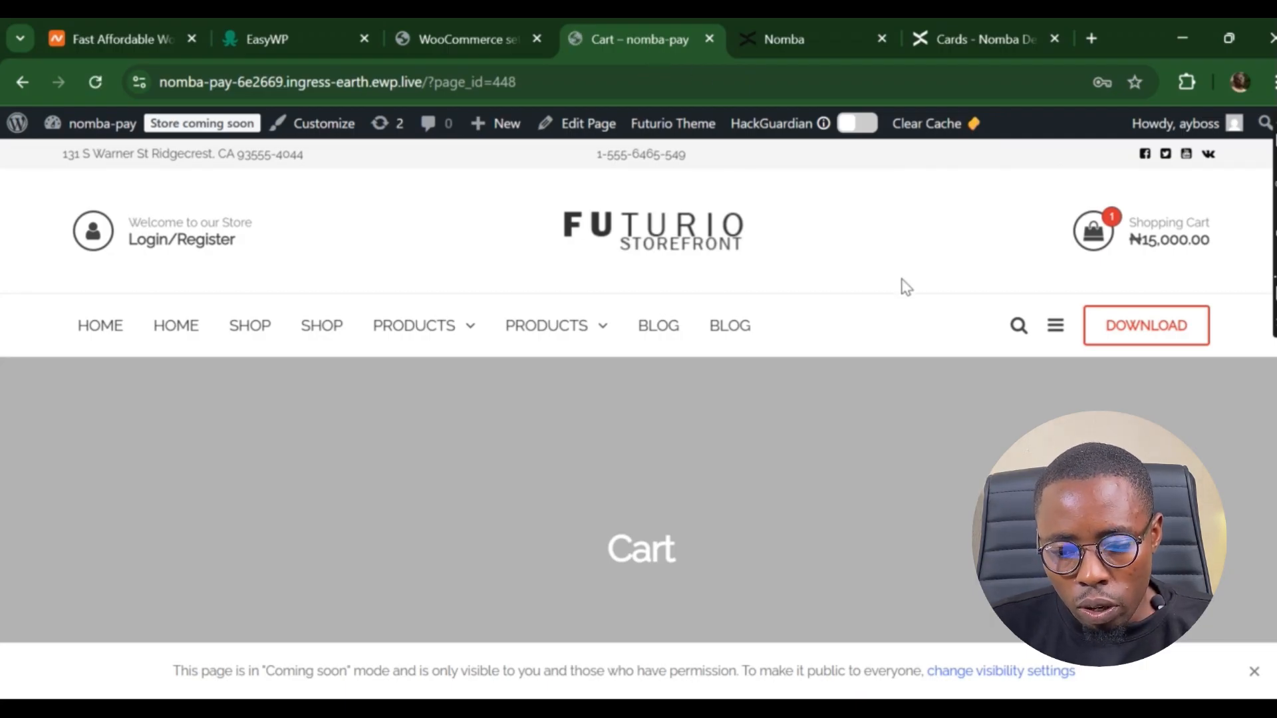
pyautogui.click(1169, 247)
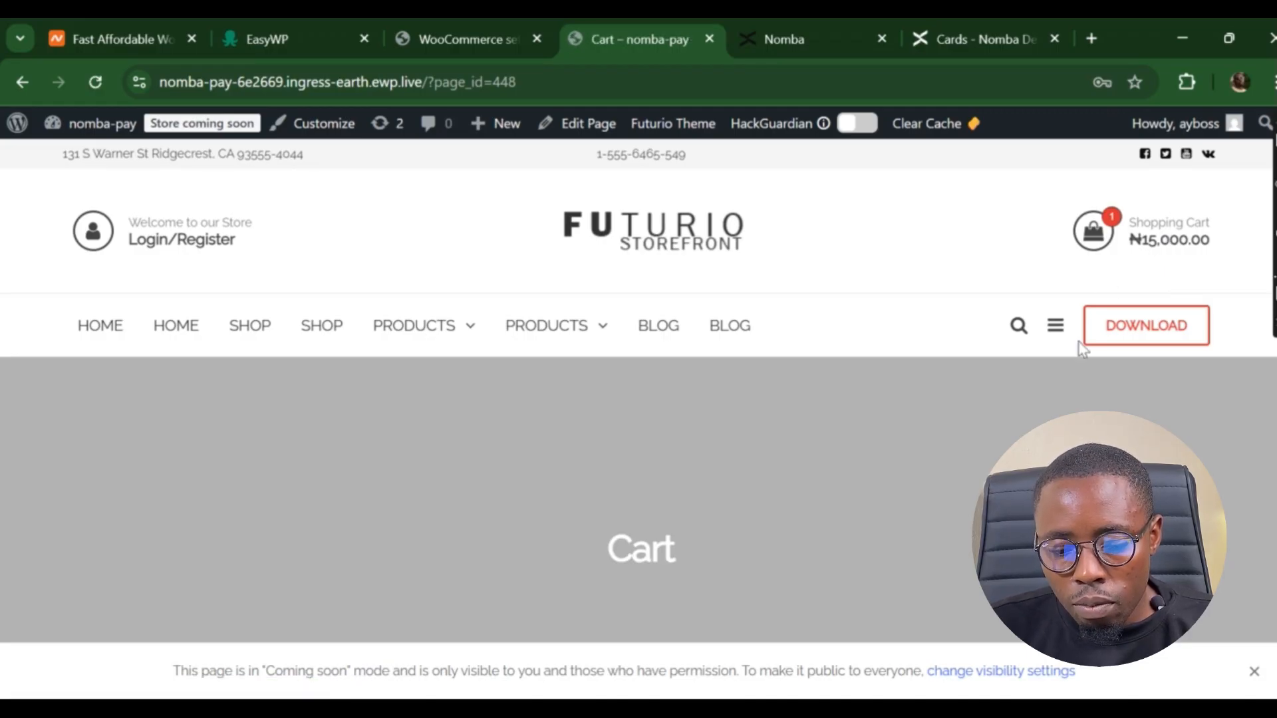
pyautogui.scroll(-7, 1079, 348)
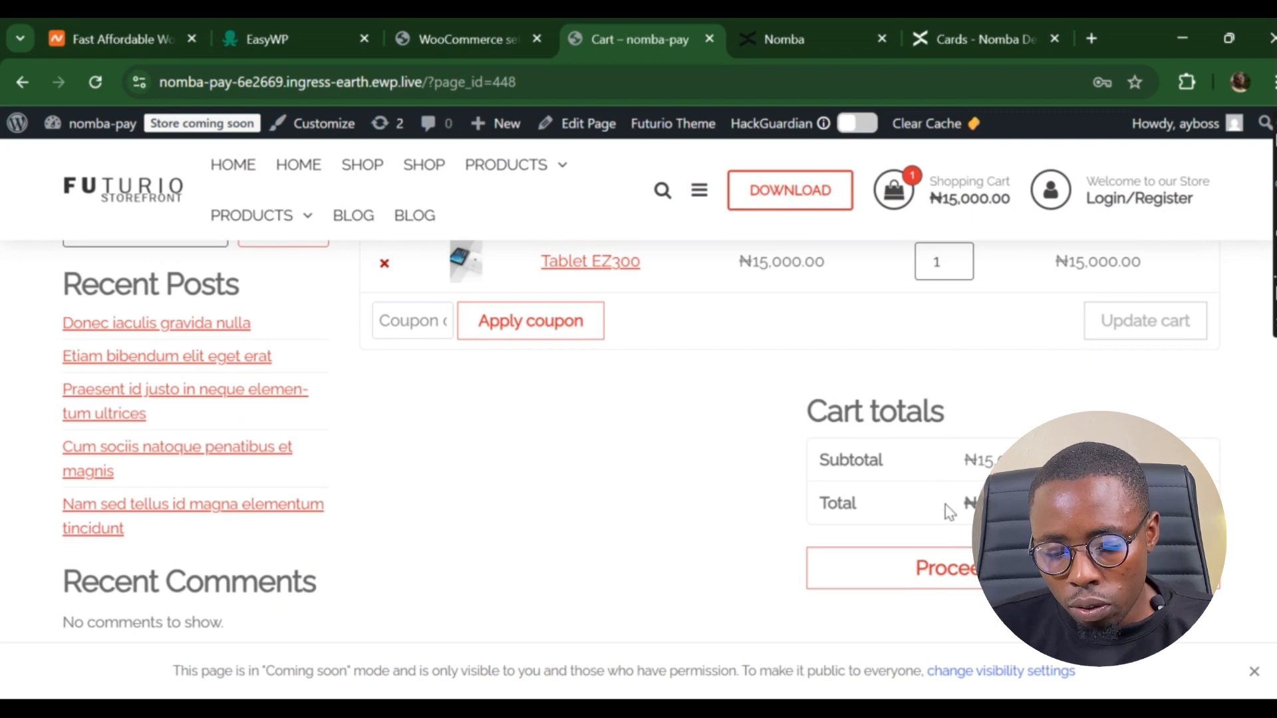
pyautogui.click(958, 573)
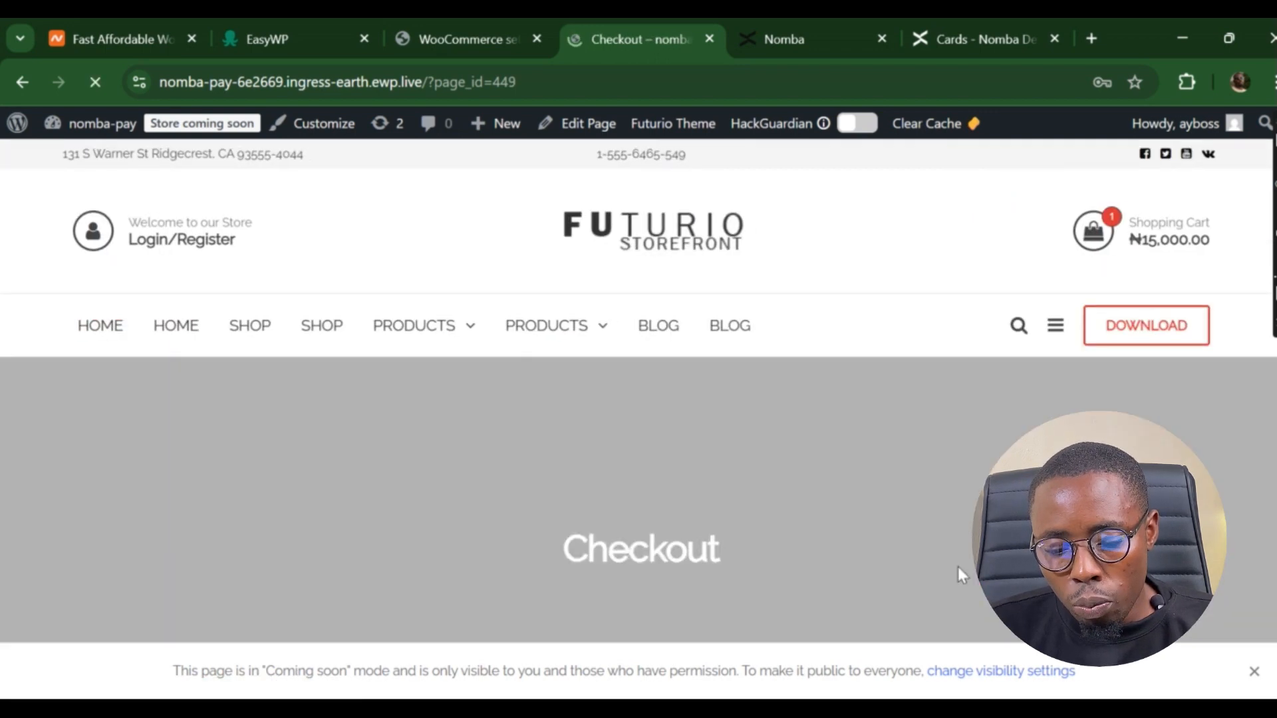
pyautogui.scroll(-5, 864, 459)
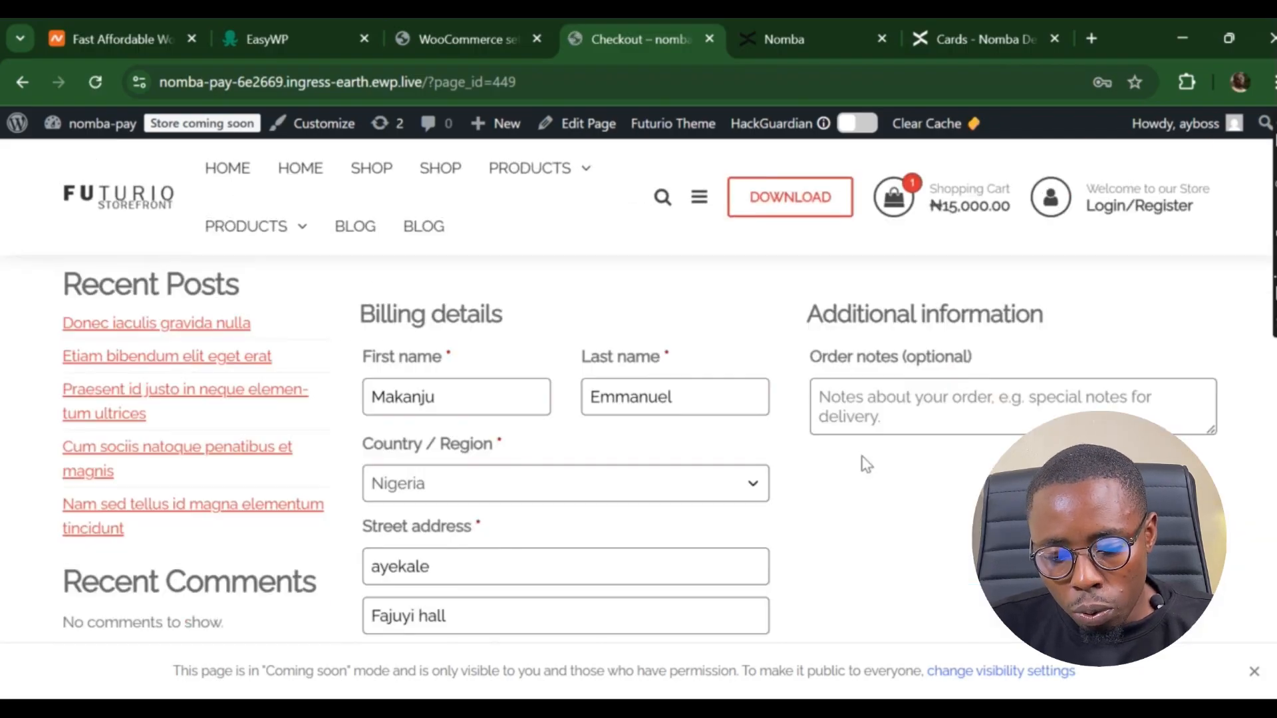
pyautogui.scroll(-15, 864, 463)
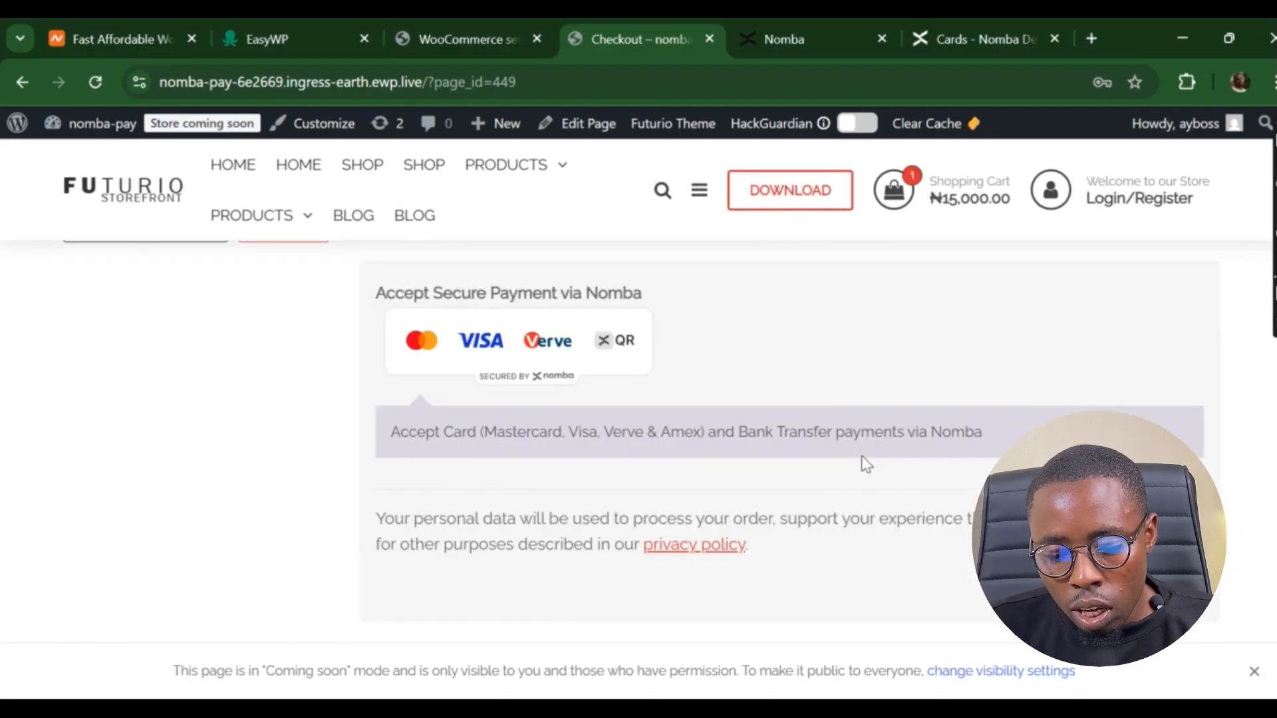
pyautogui.scroll(-1, 864, 463)
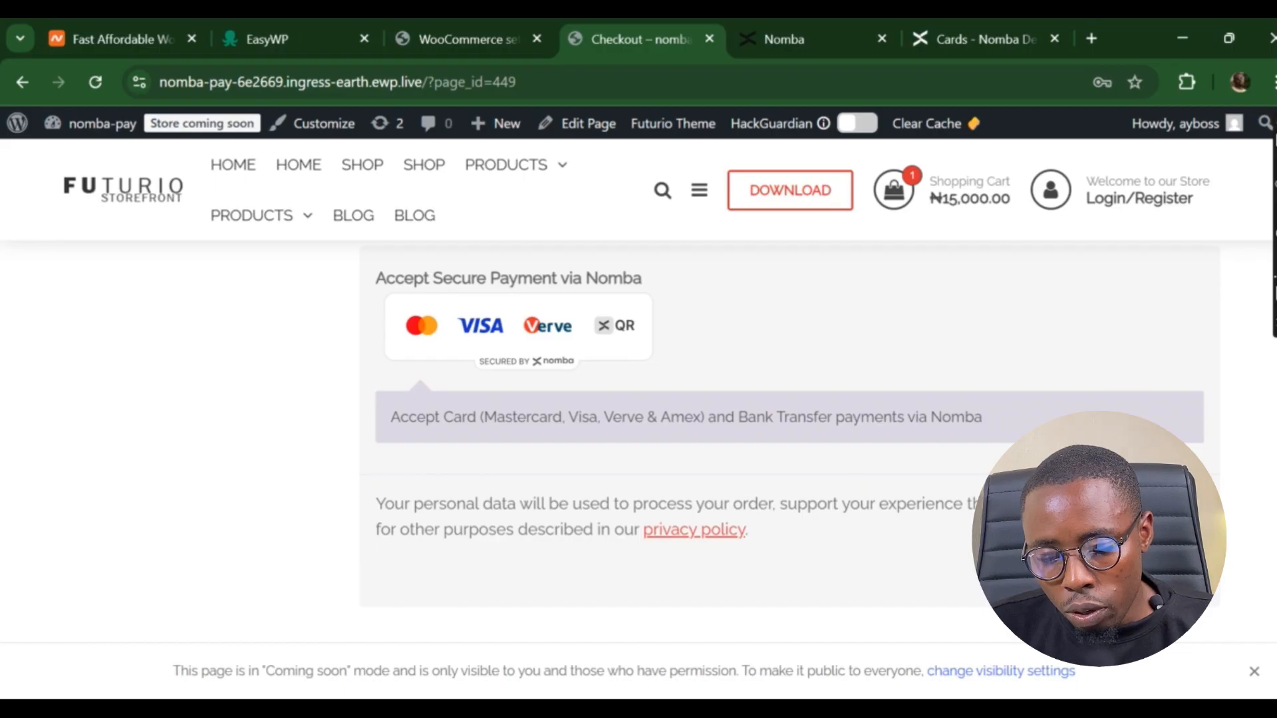
pyautogui.click(1145, 574)
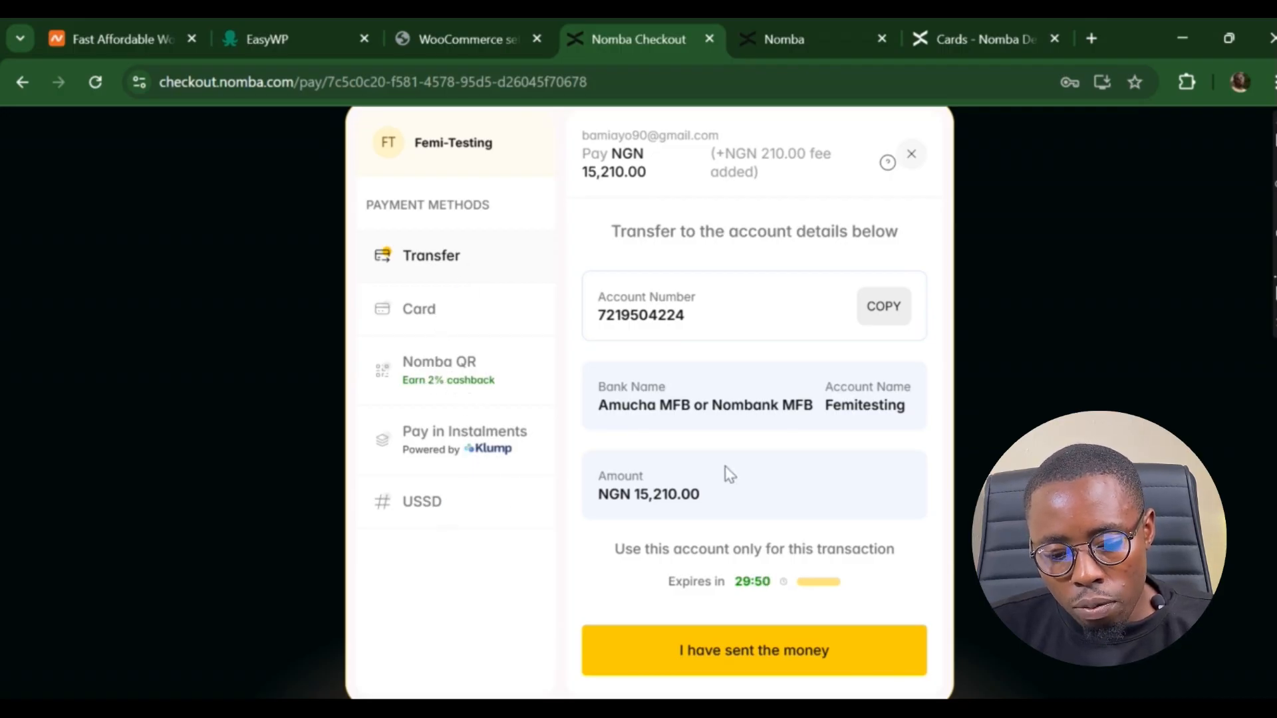
# - Cycle through Card, Nomba QR, Pay in Instalments and USSD, then request closing the checkout
pyautogui.click(458, 310)
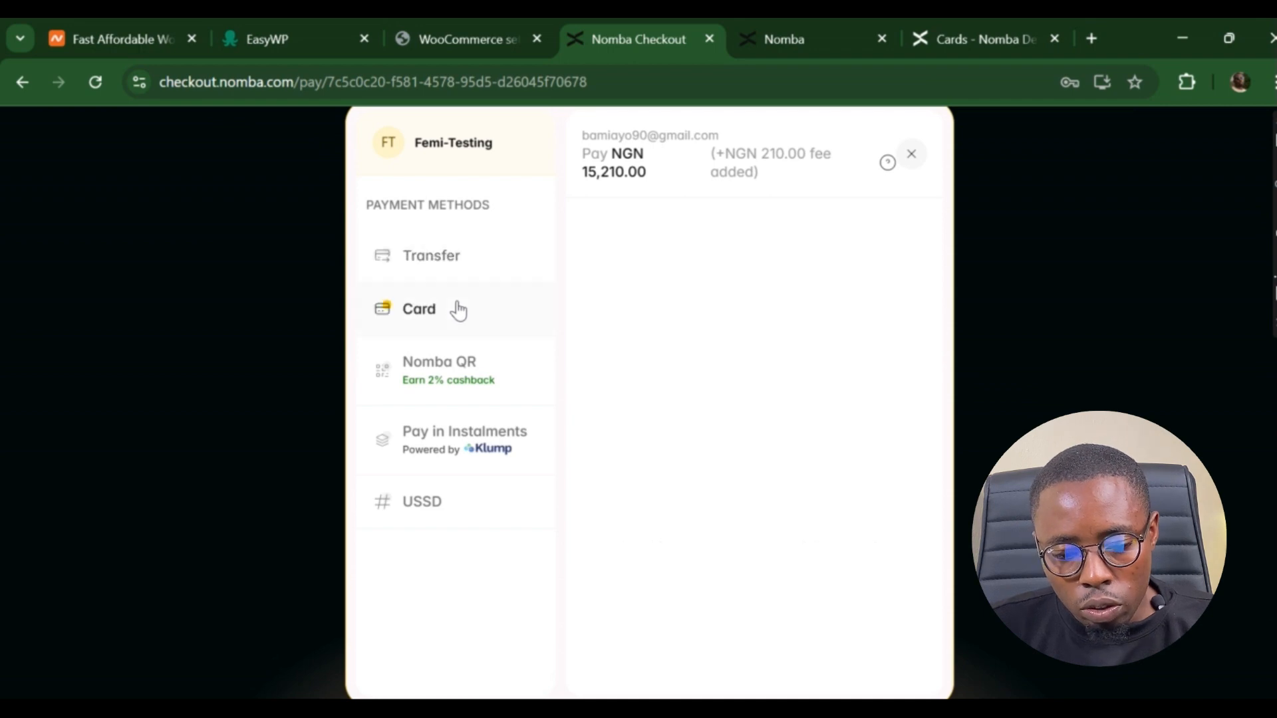
pyautogui.click(462, 384)
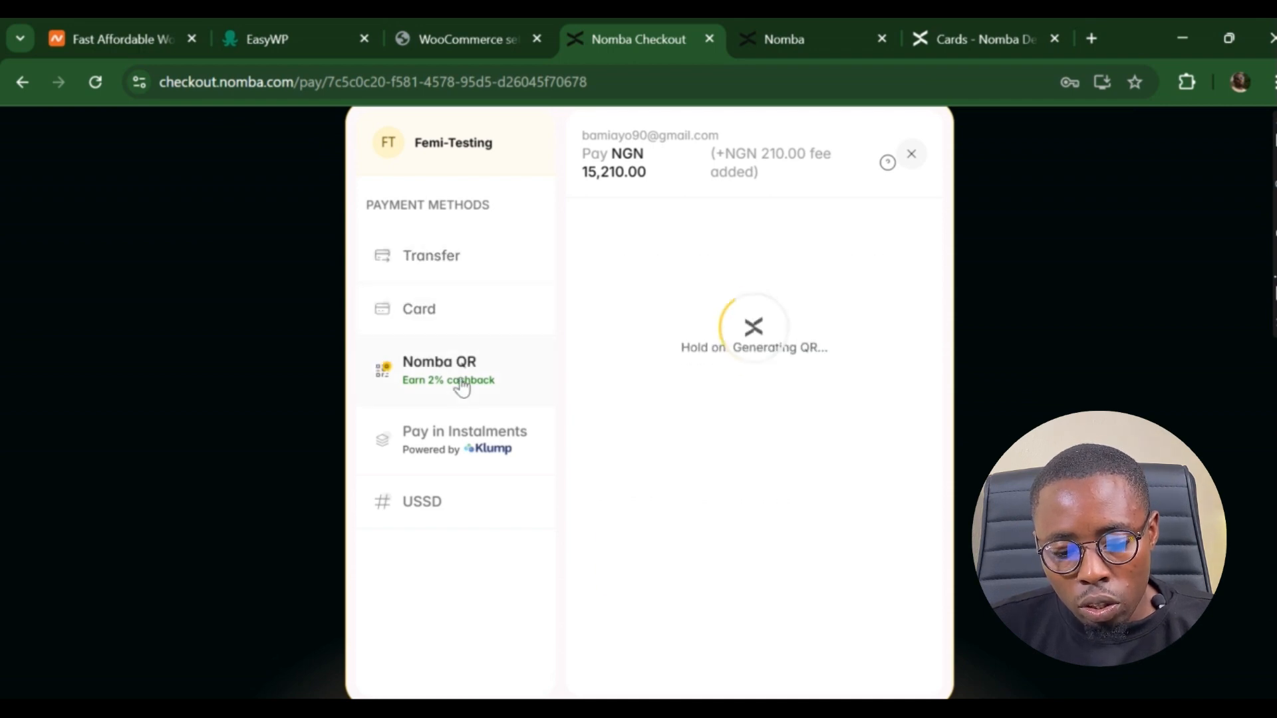
pyautogui.click(694, 594)
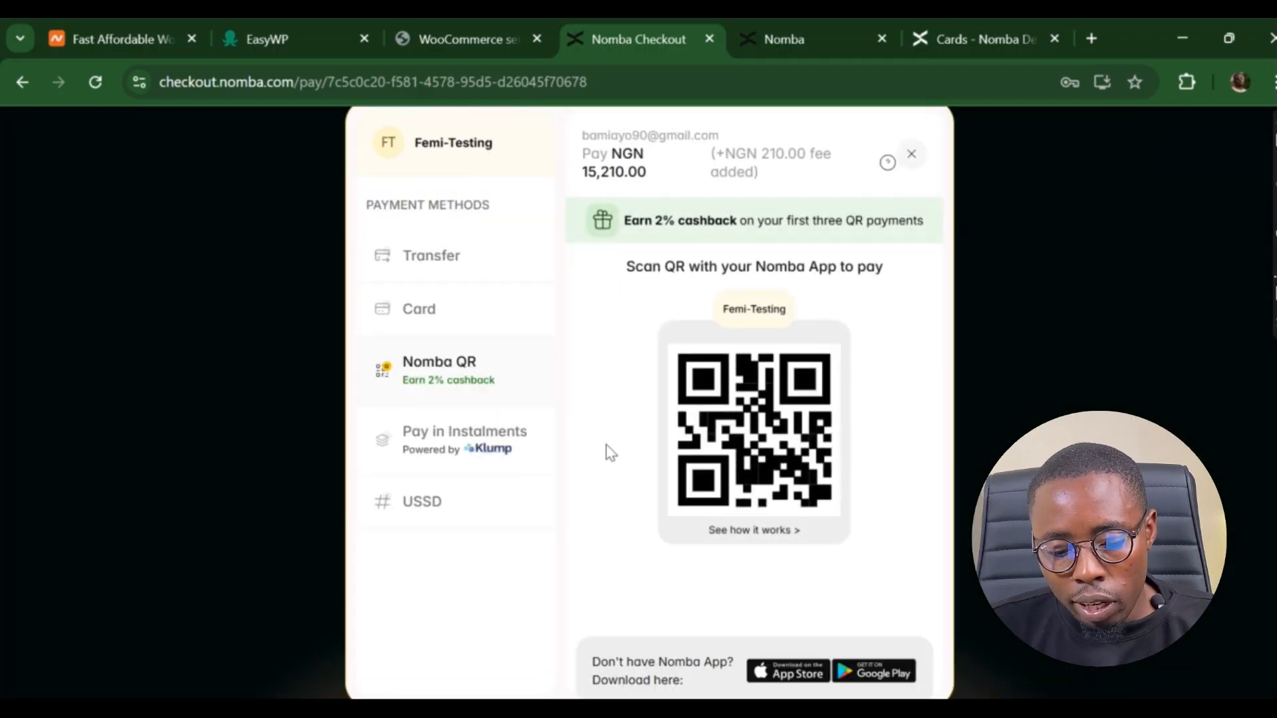
pyautogui.click(468, 446)
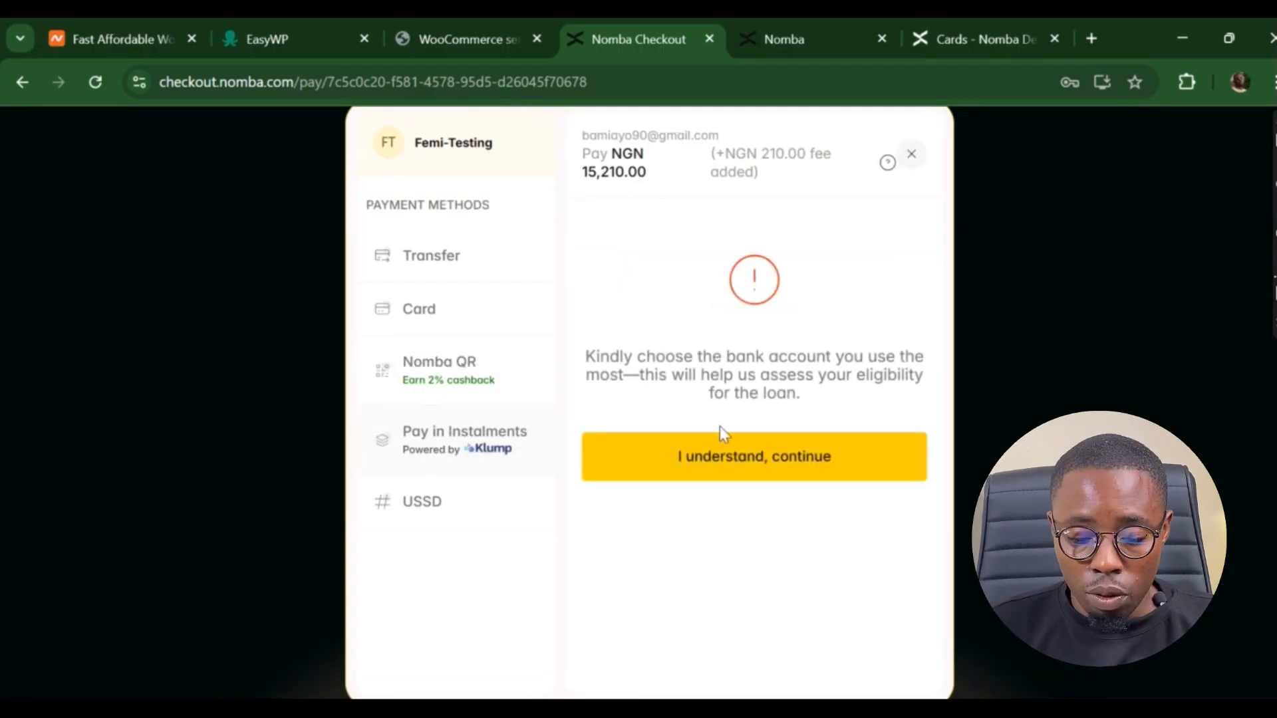
pyautogui.click(761, 459)
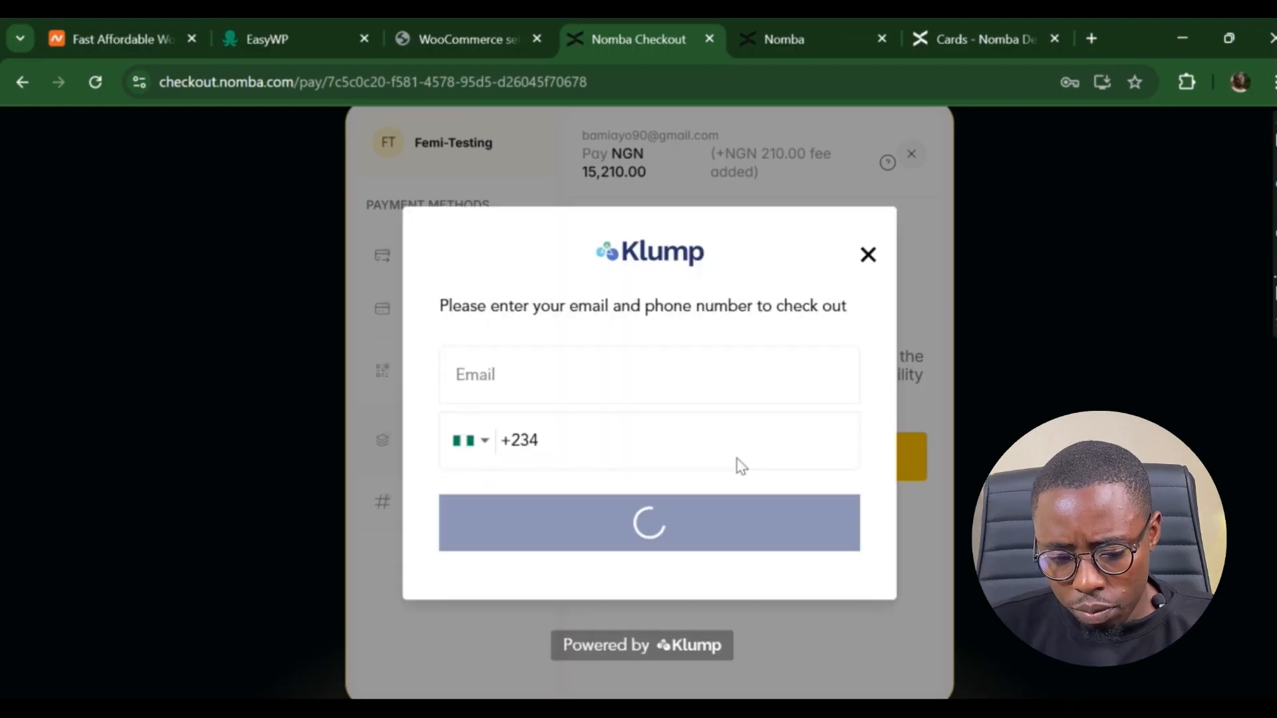
pyautogui.click(867, 255)
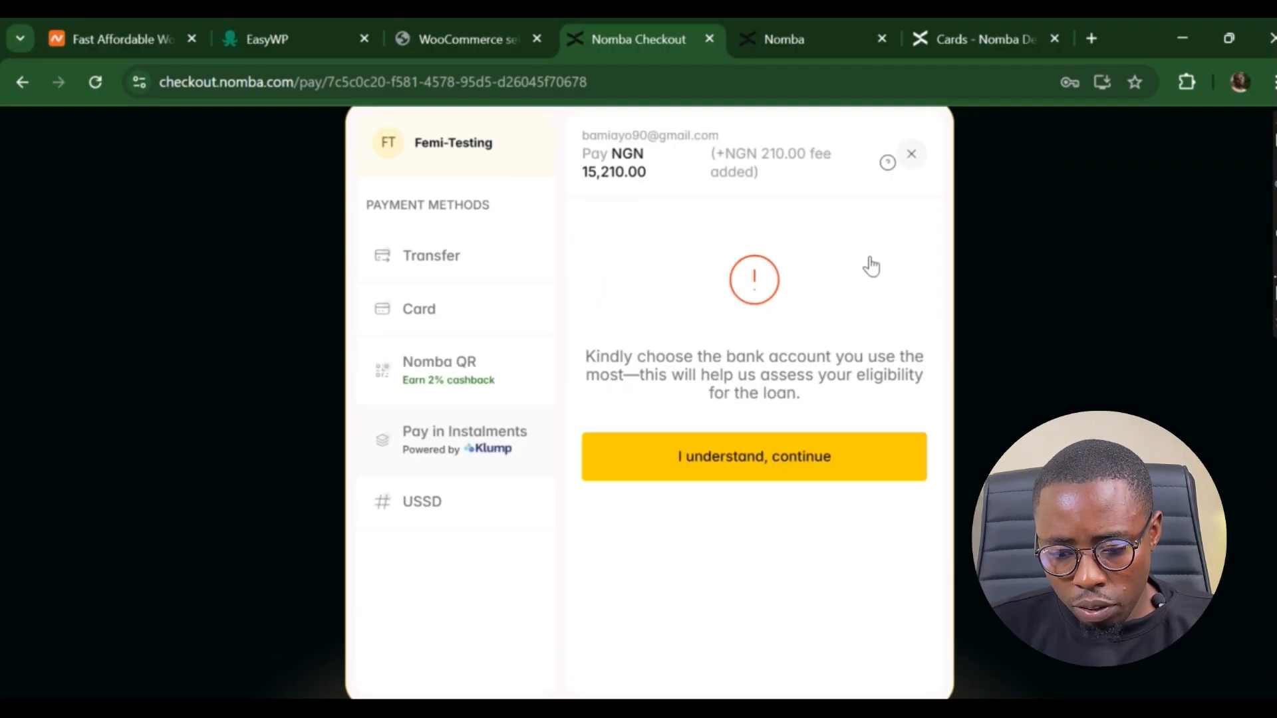
pyautogui.click(428, 512)
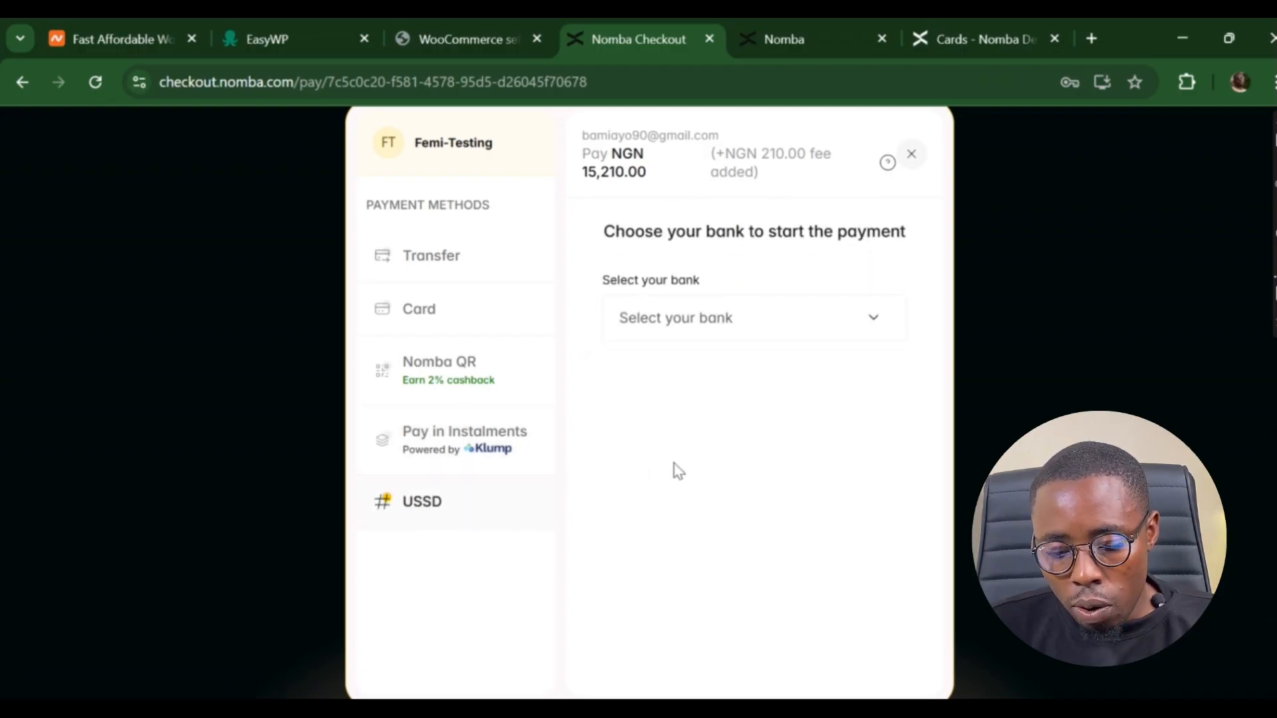
pyautogui.click(911, 156)
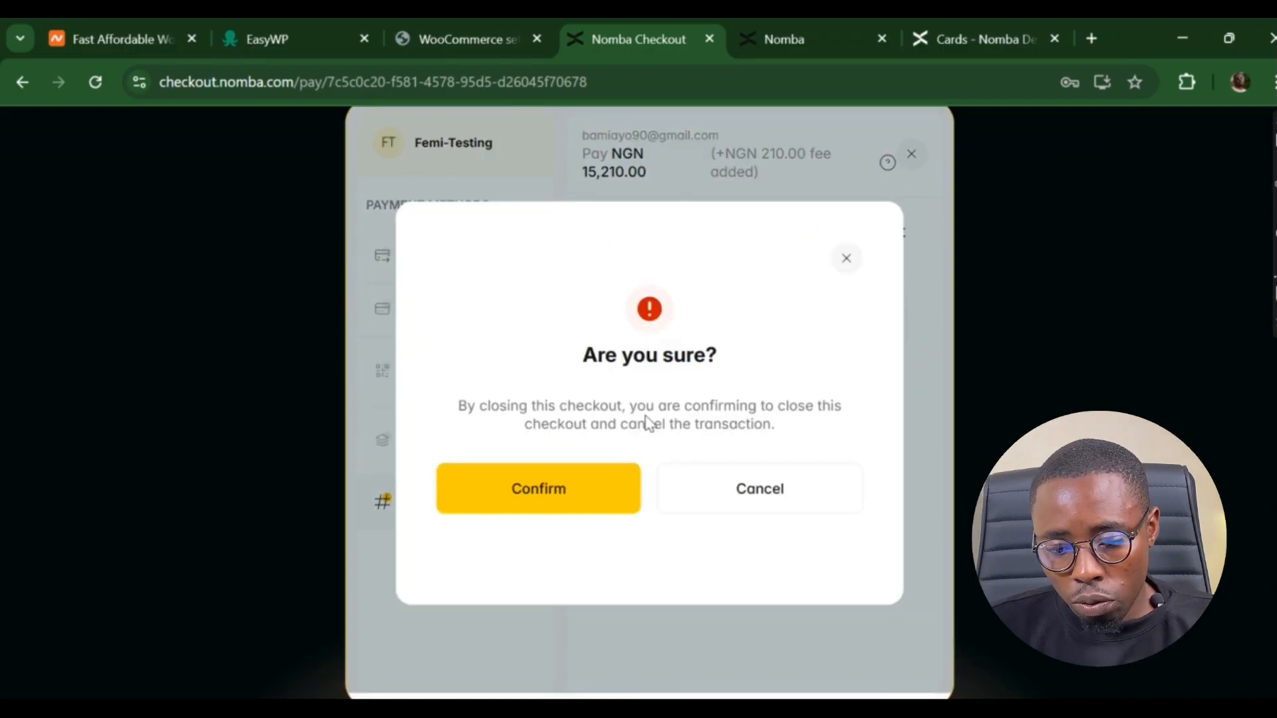